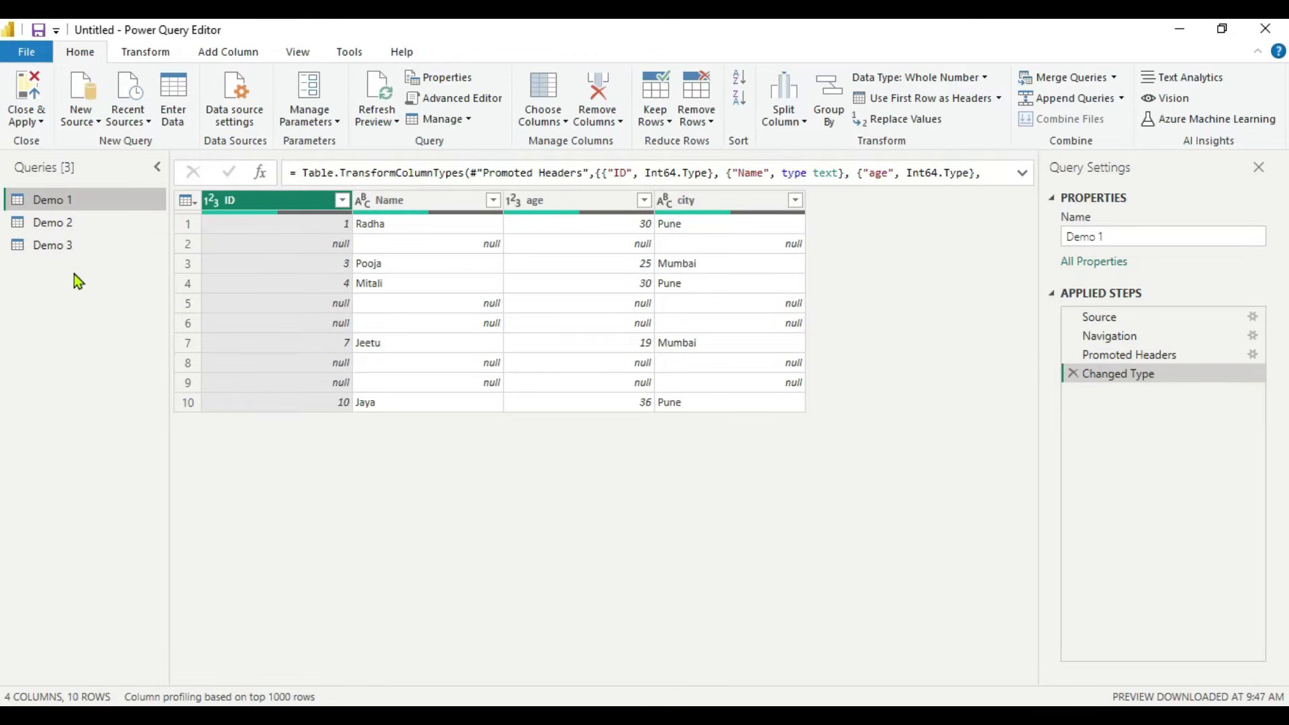
# Step: View the Demo 2 query, and examine the blank-looking Category ID cells and their LEN formulas in the Excel source sheet
pyautogui.click(62, 230)
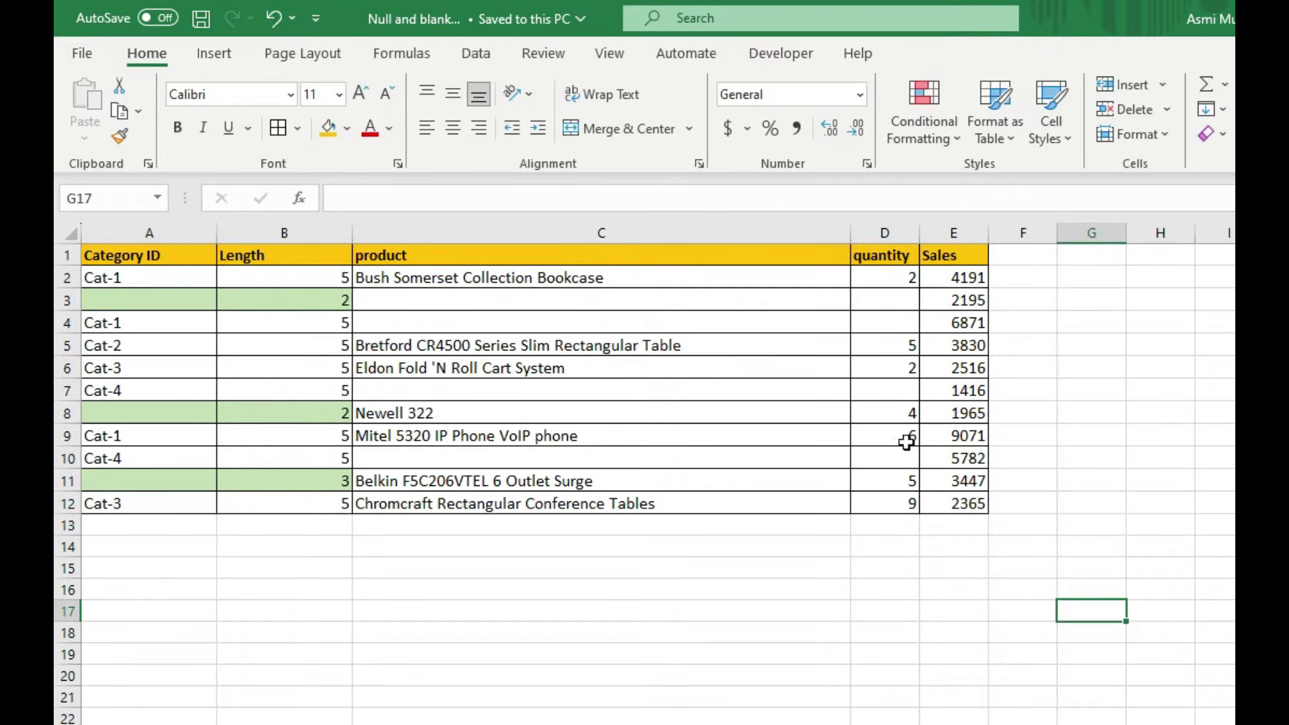
pyautogui.click(128, 303)
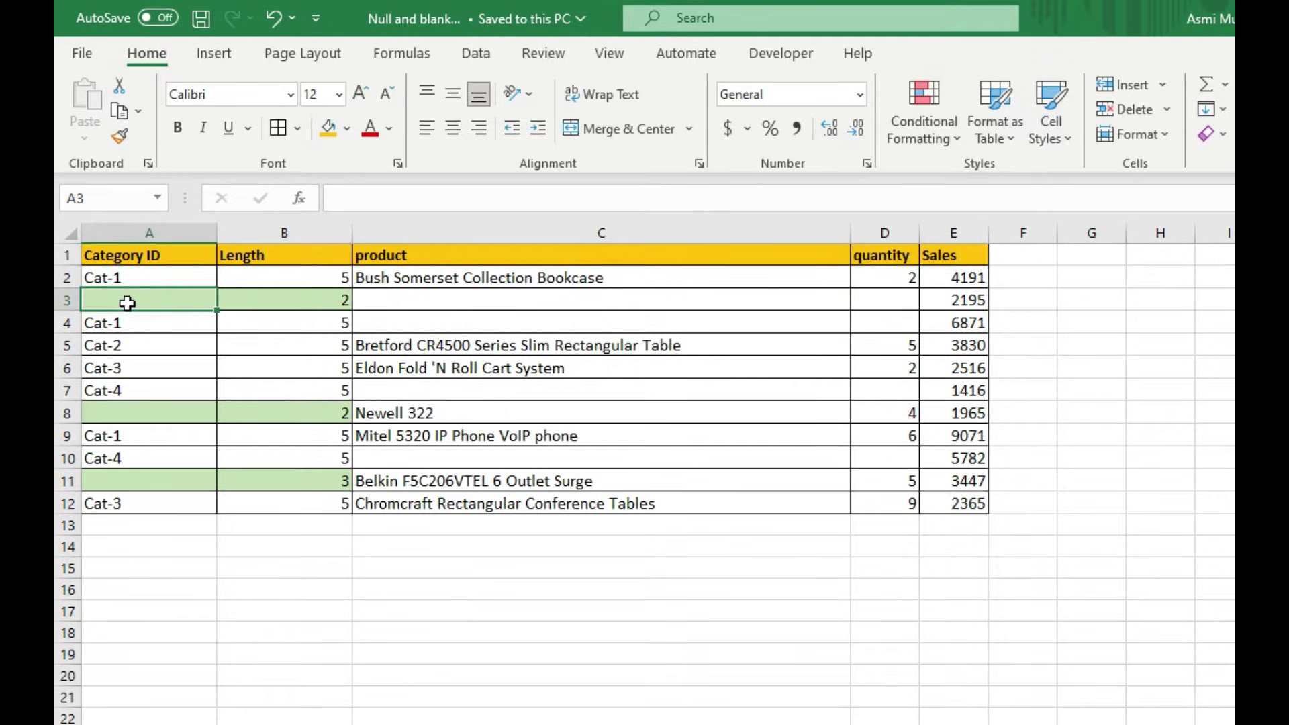
pyautogui.click(124, 411)
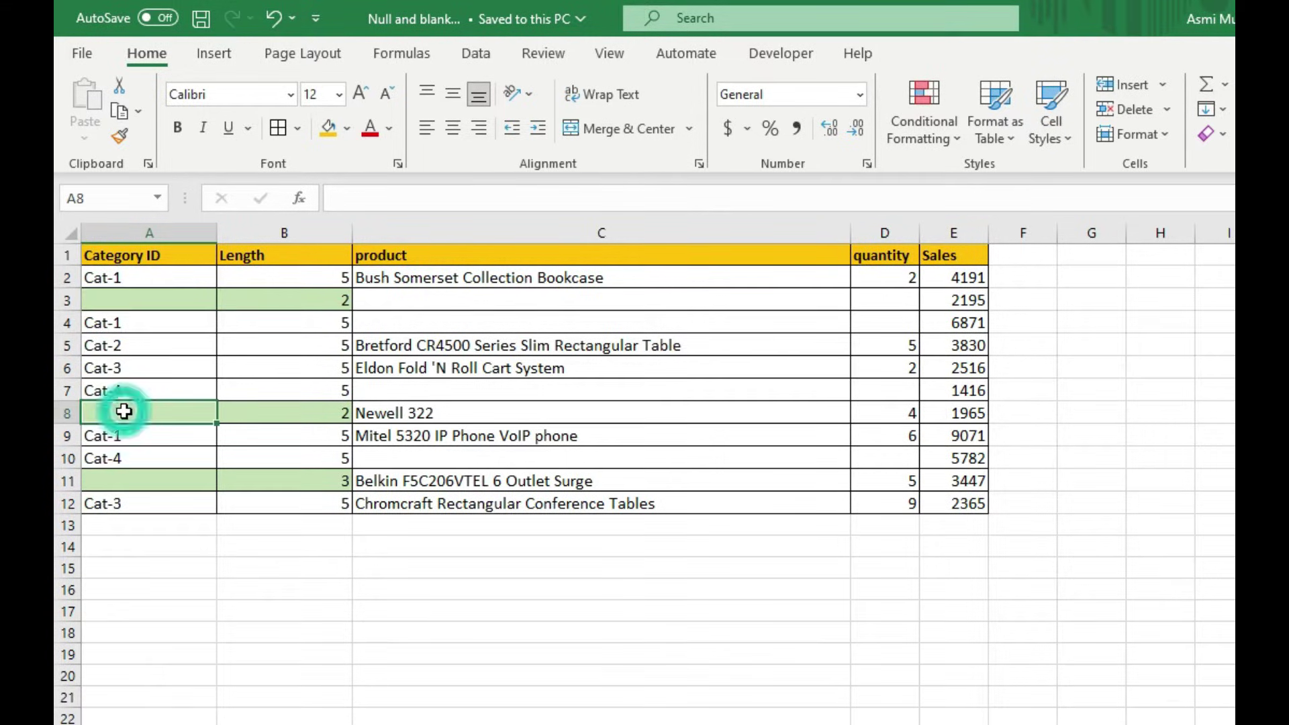
pyautogui.click(138, 483)
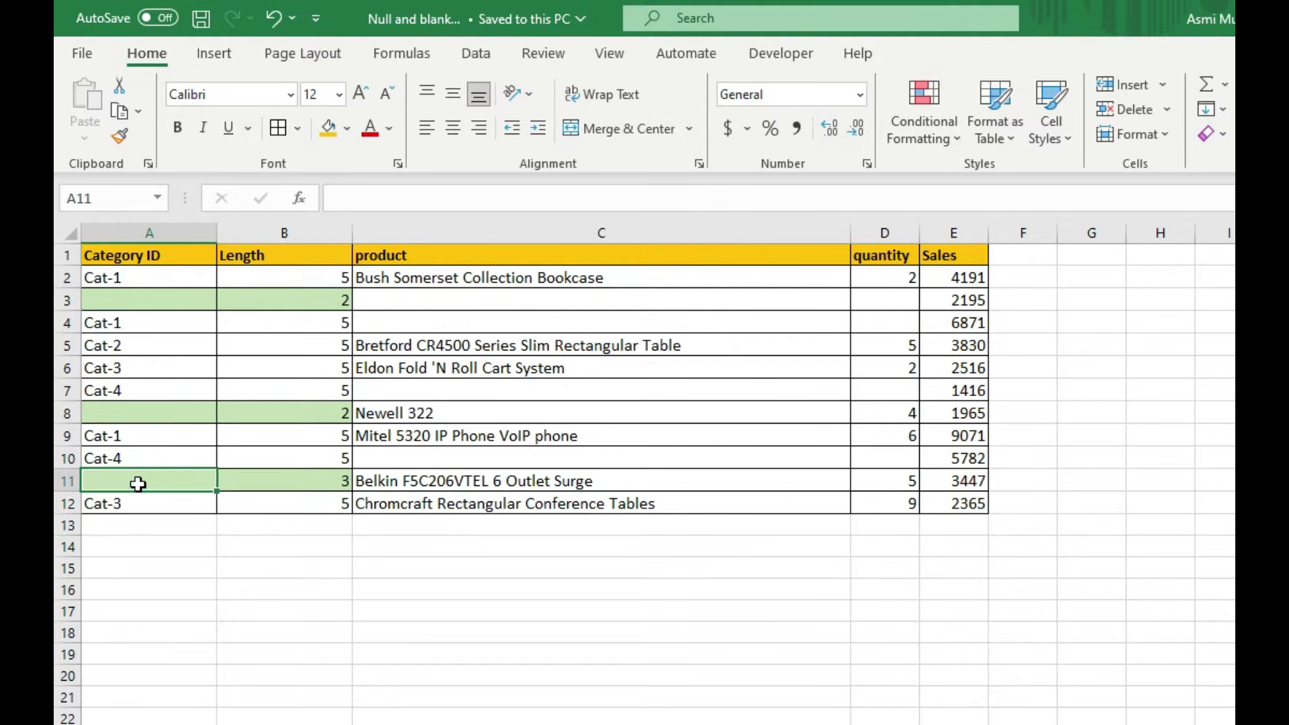
pyautogui.click(192, 632)
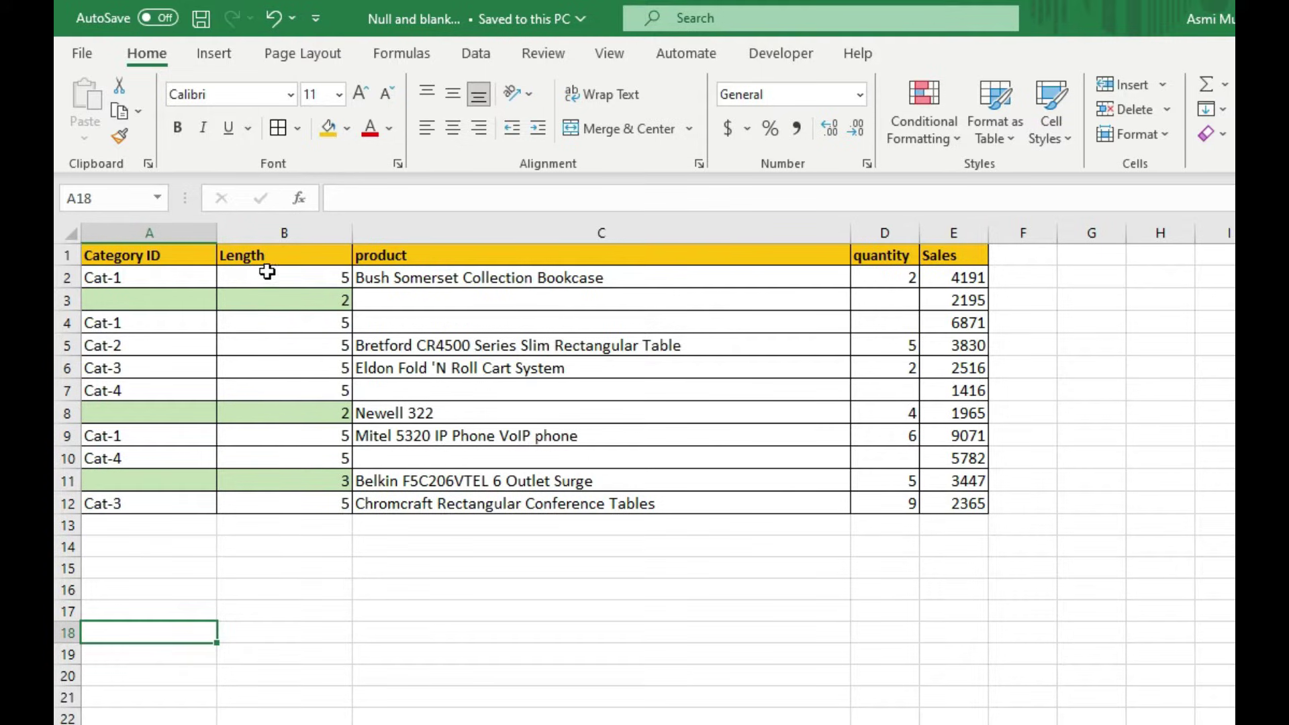
pyautogui.click(267, 272)
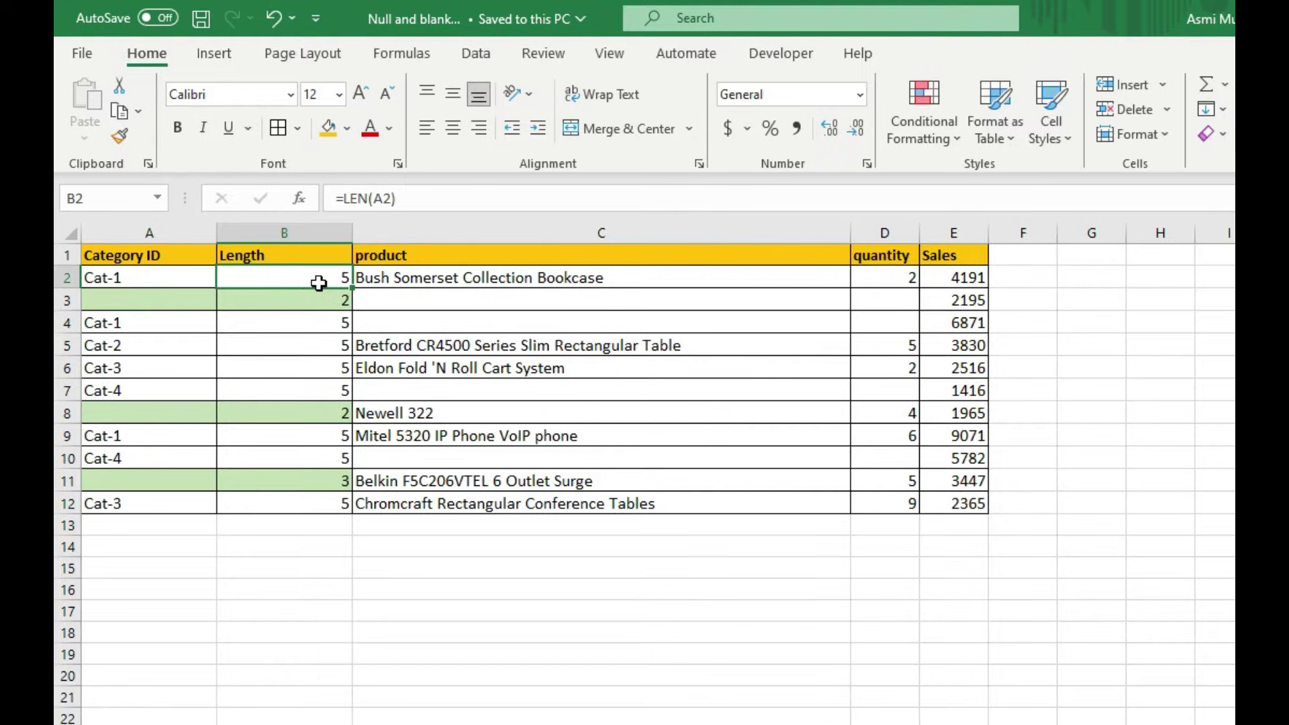
pyautogui.click(153, 302)
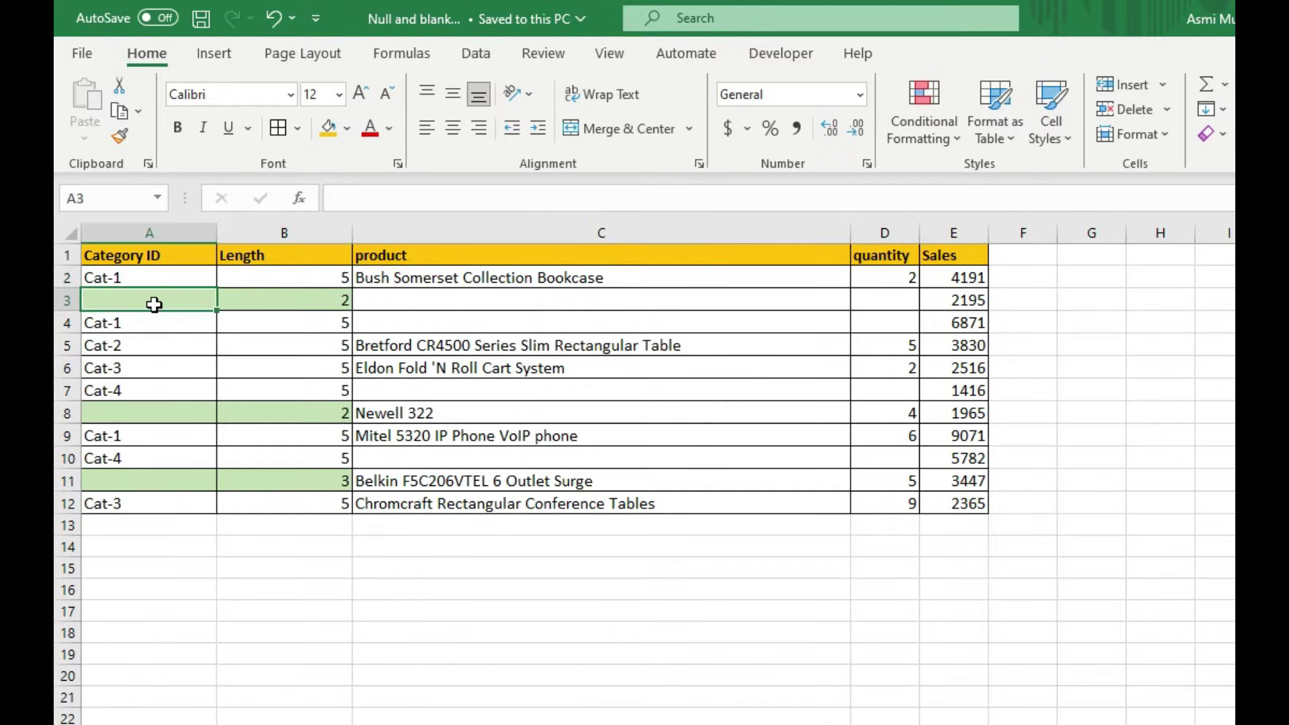
pyautogui.click(317, 301)
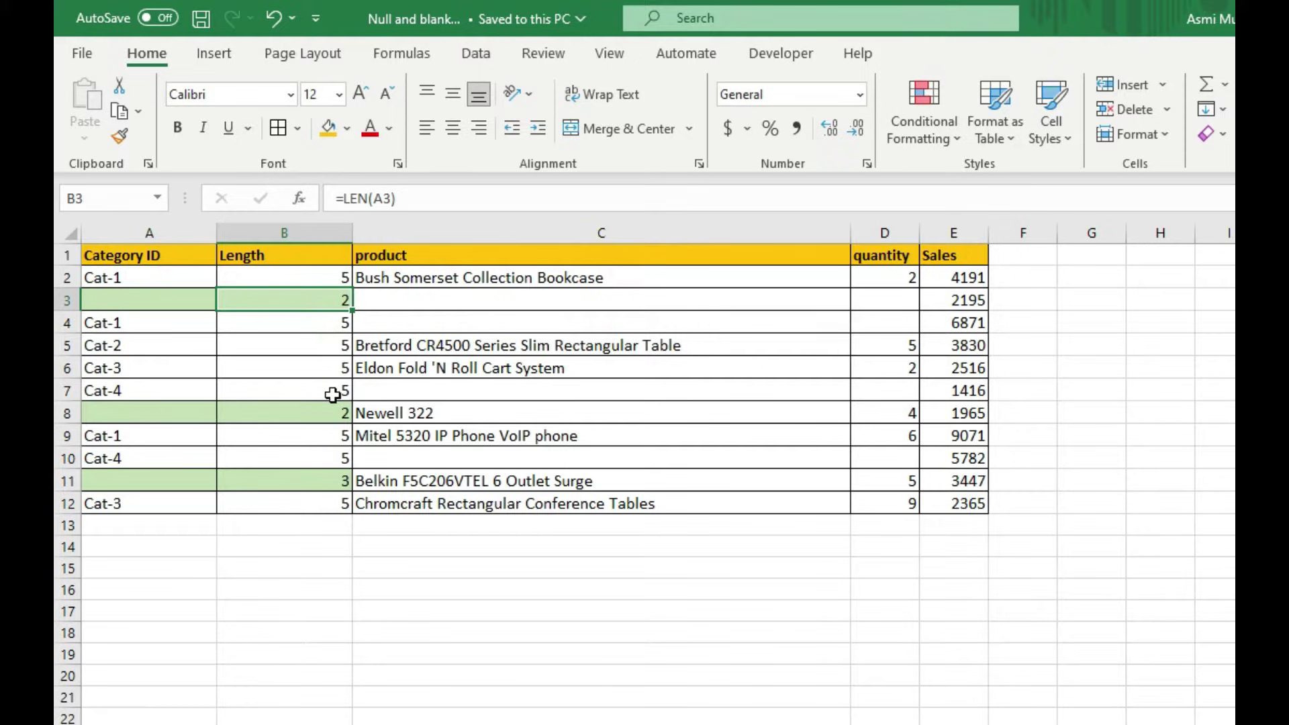
pyautogui.click(150, 415)
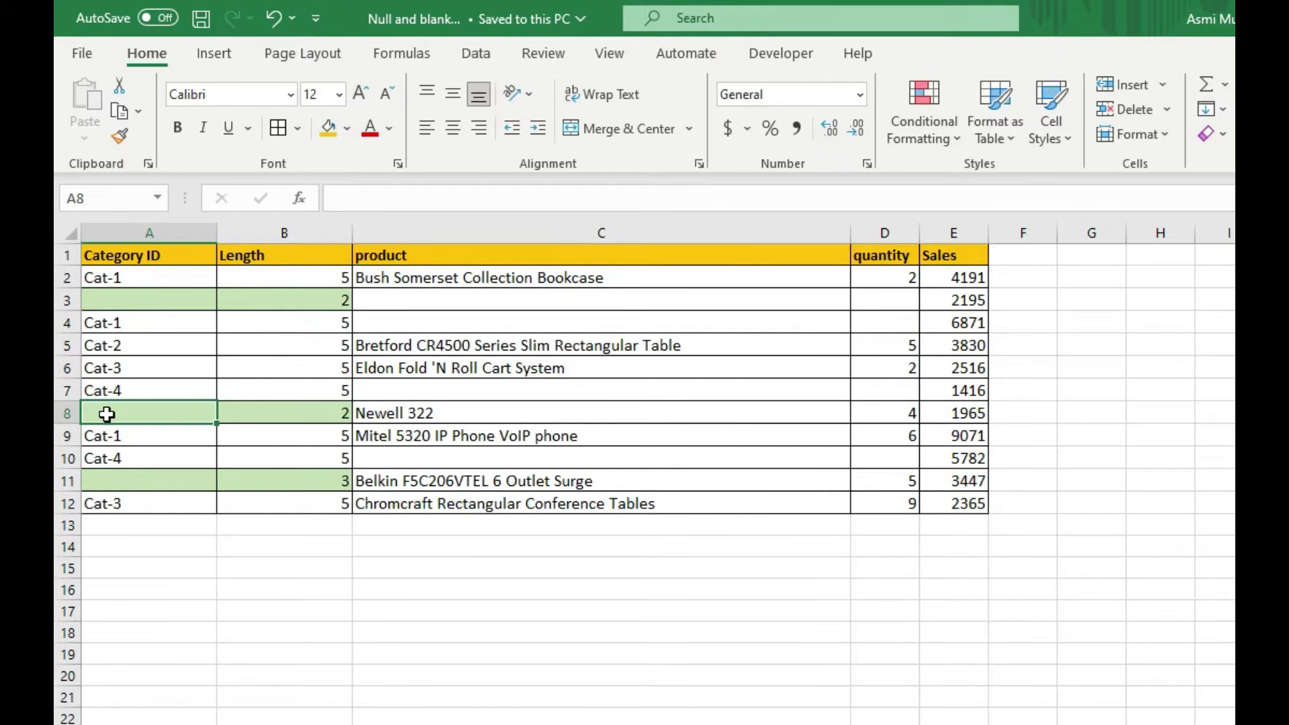
pyautogui.click(863, 566)
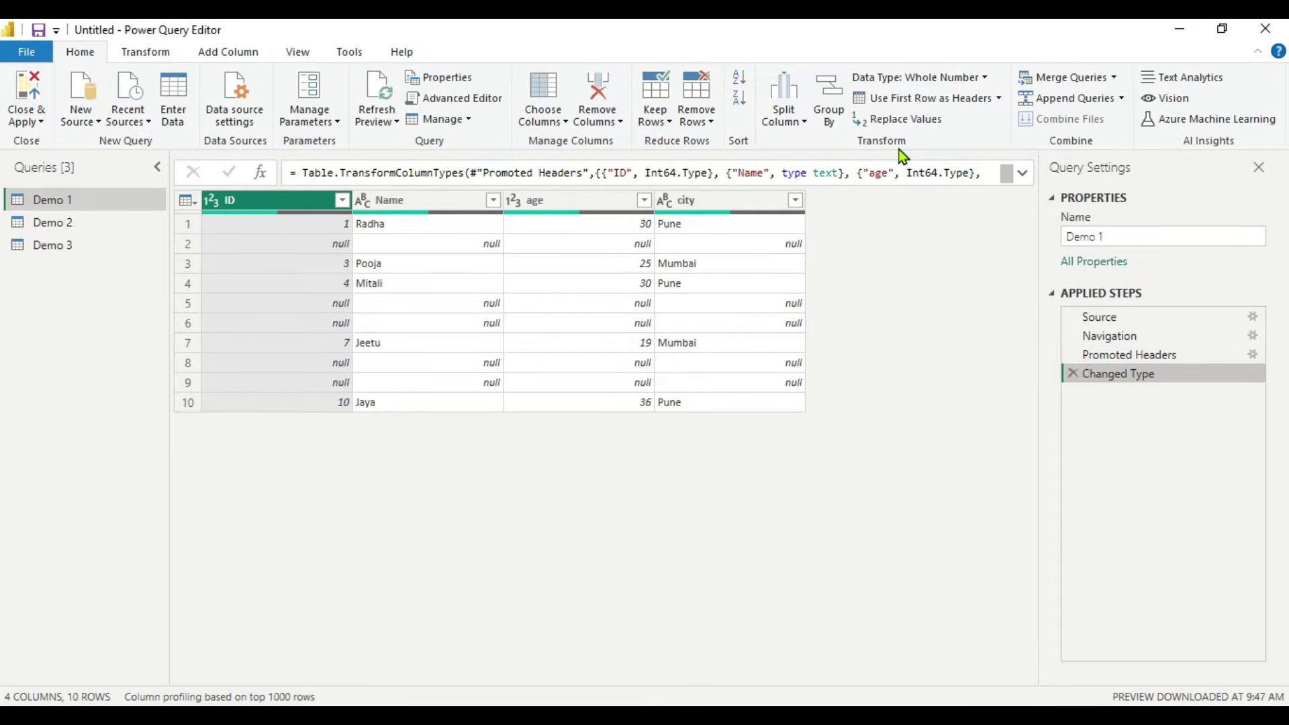
pyautogui.click(342, 201)
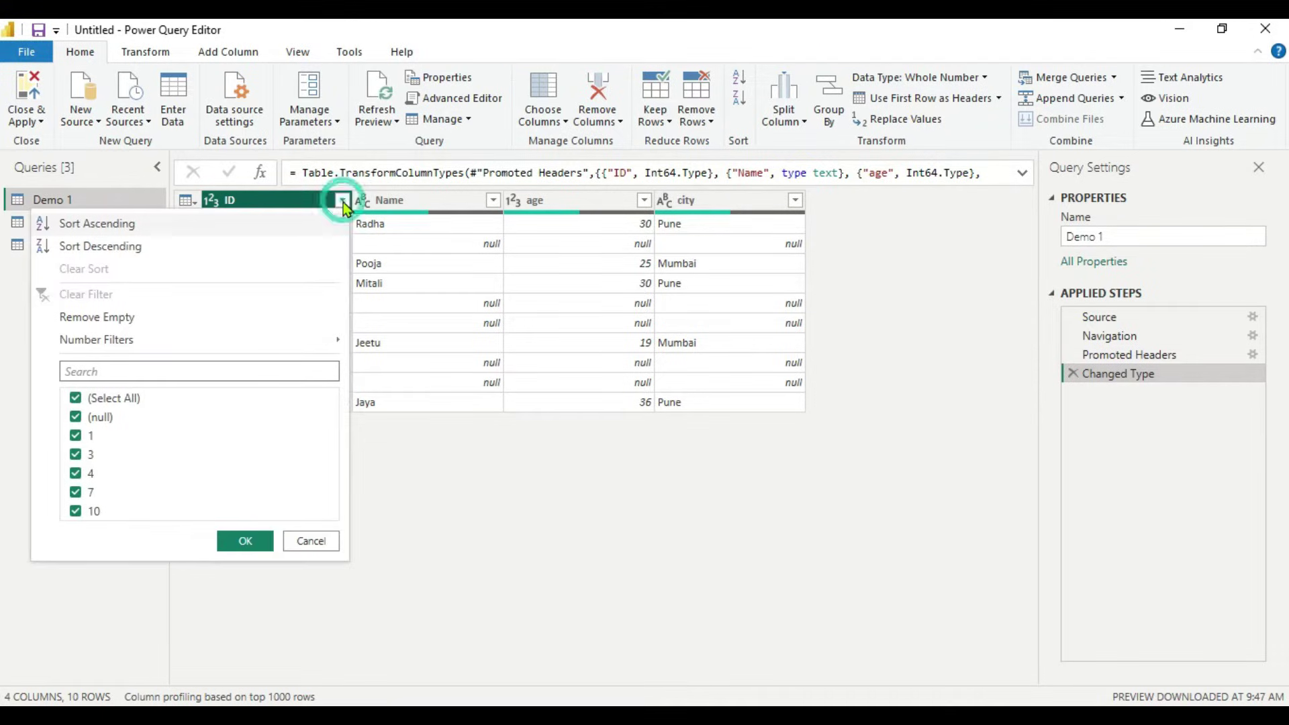
pyautogui.click(76, 417)
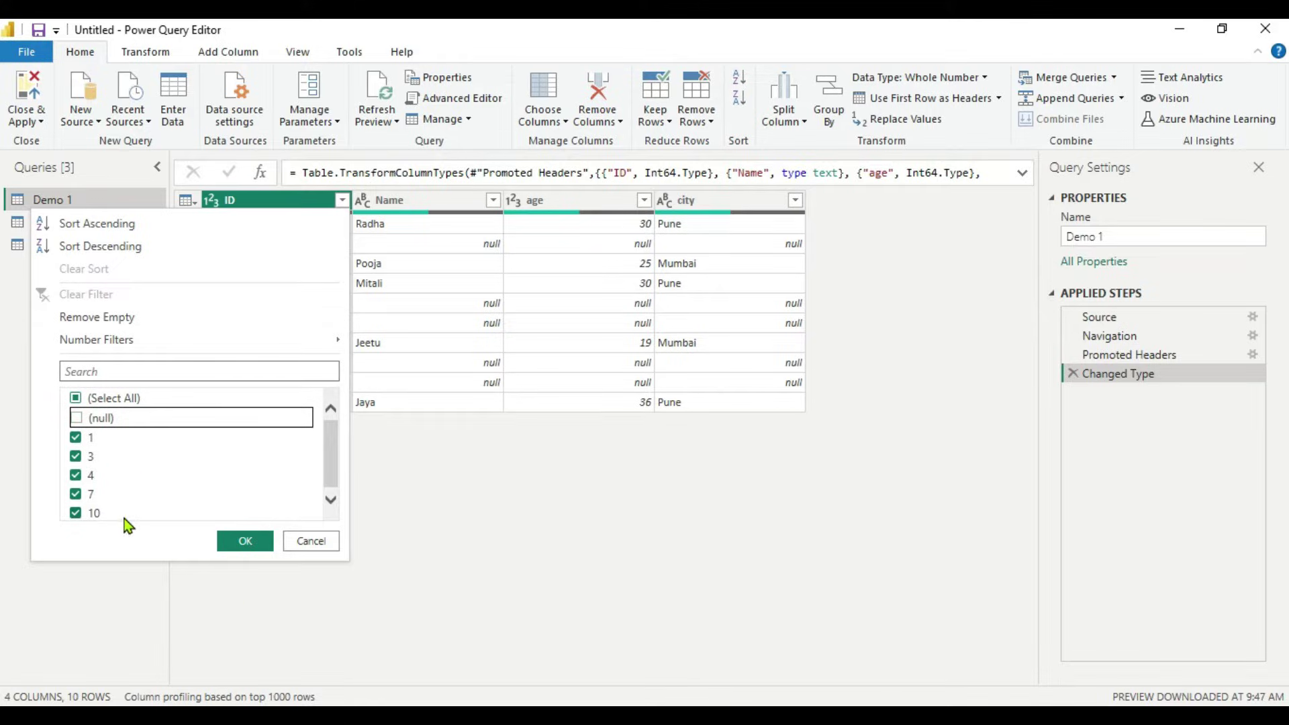
pyautogui.click(320, 545)
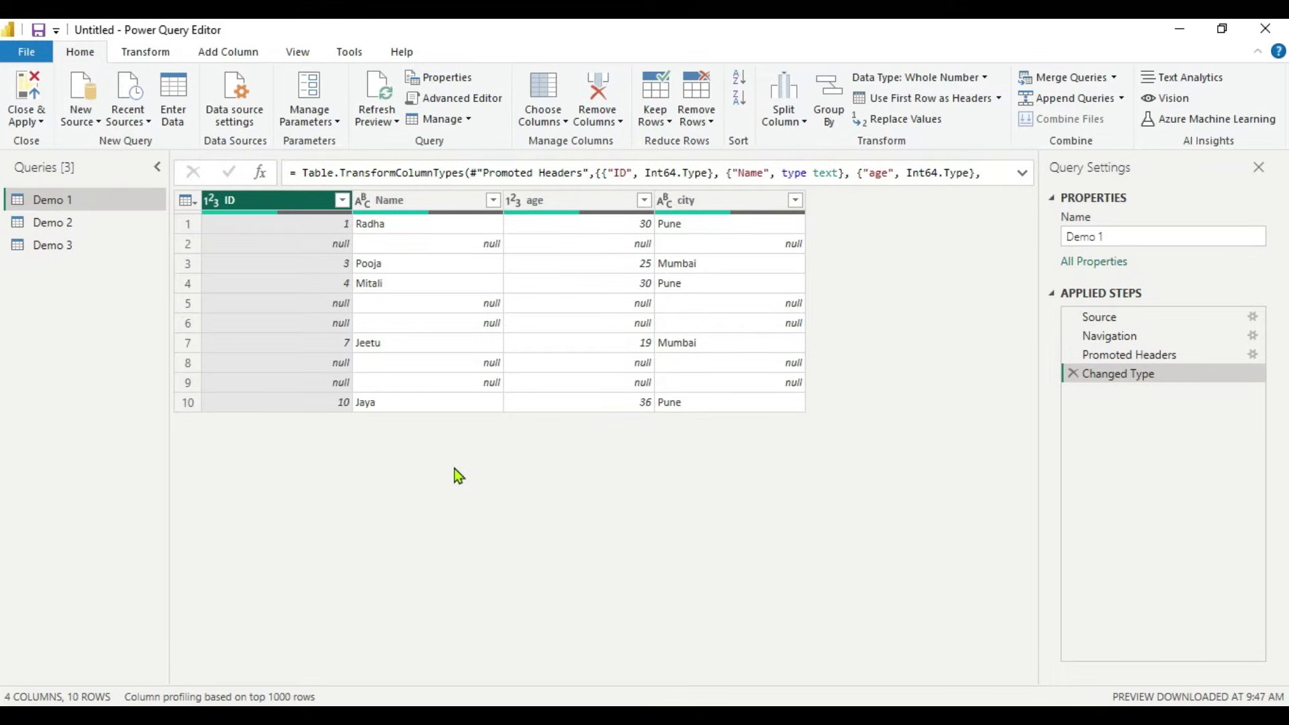
# Step: Try removing the blank rows from the Demo 1 table, and delete the resulting applied step
pyautogui.click(711, 124)
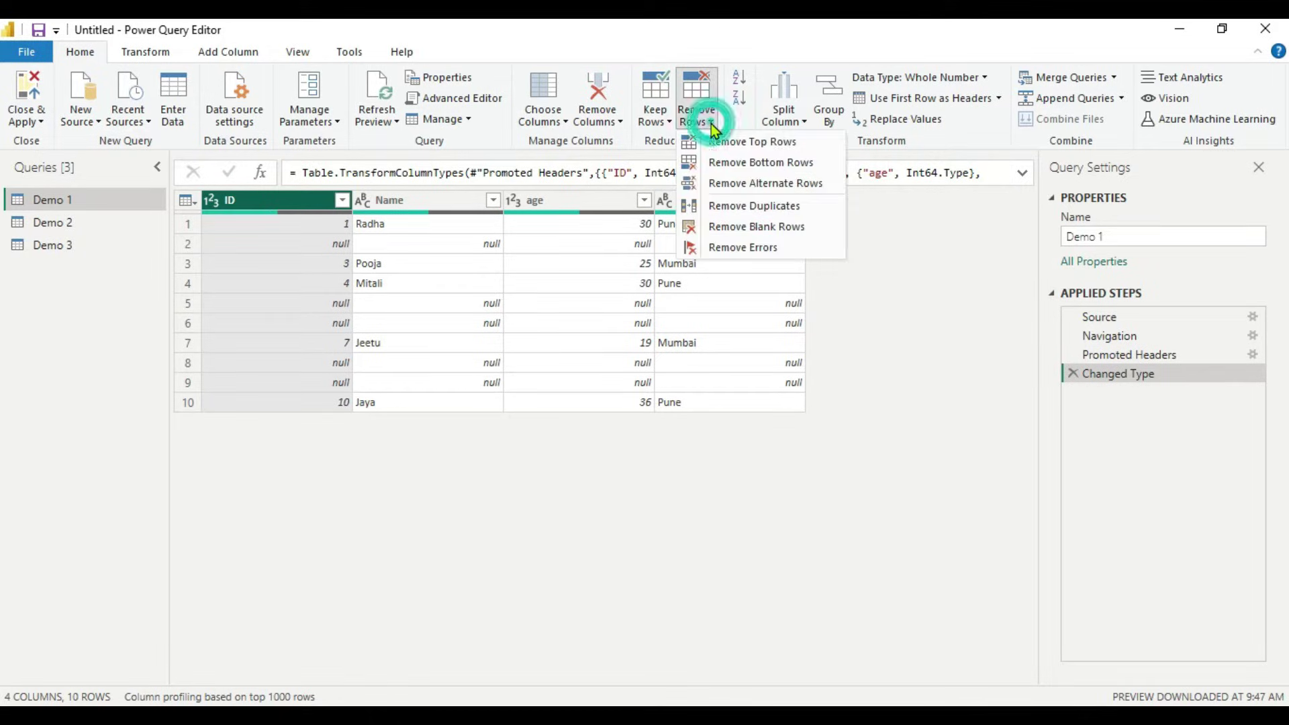
pyautogui.click(733, 230)
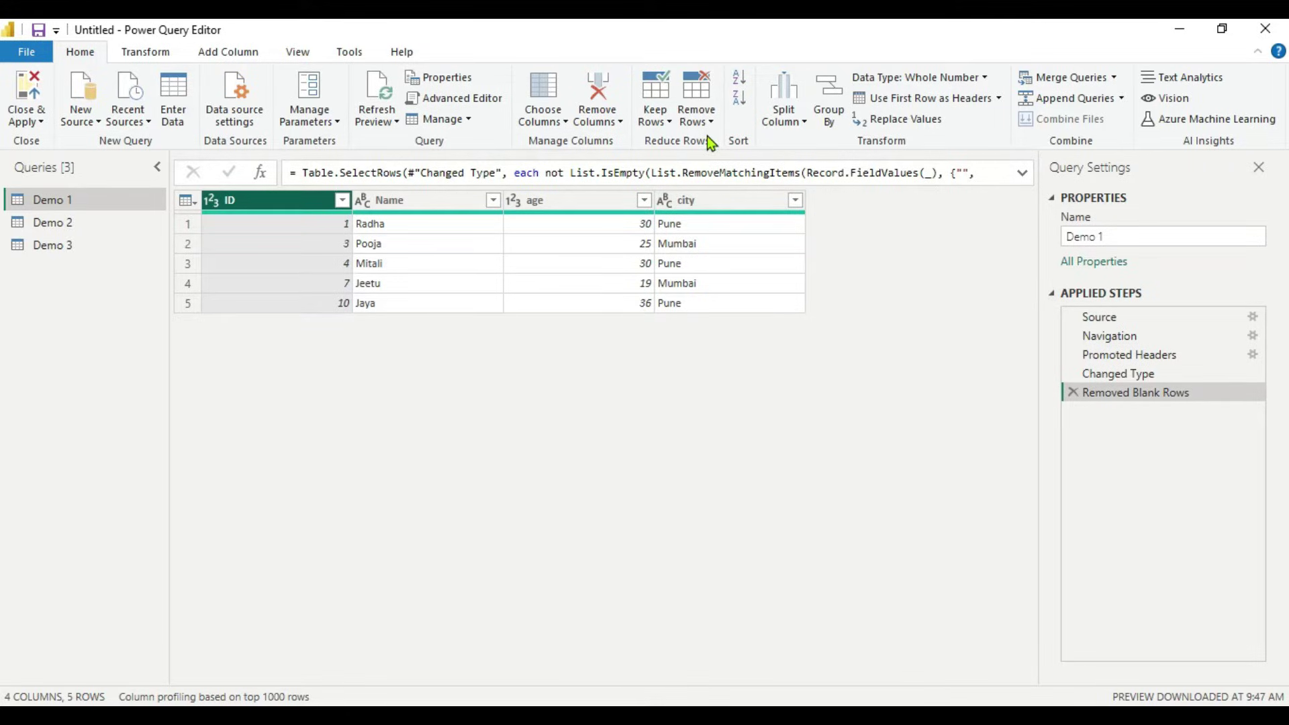
pyautogui.click(1077, 396)
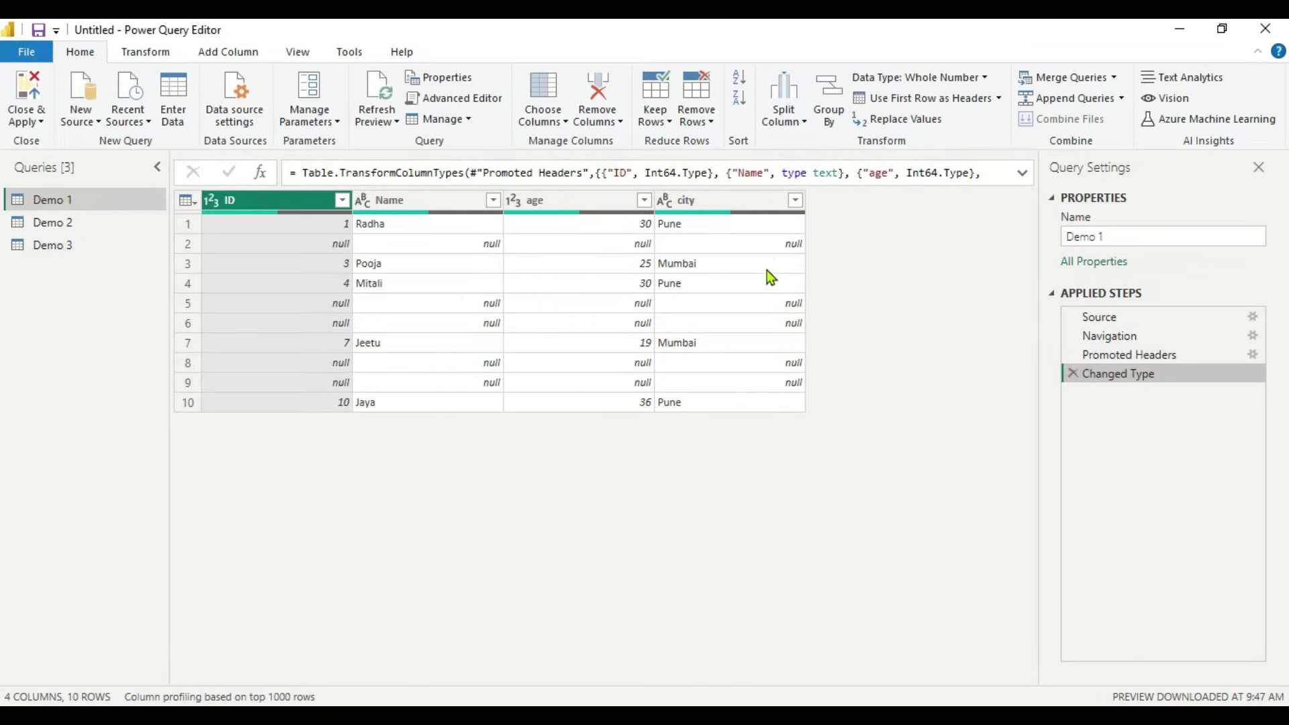
pyautogui.click(710, 122)
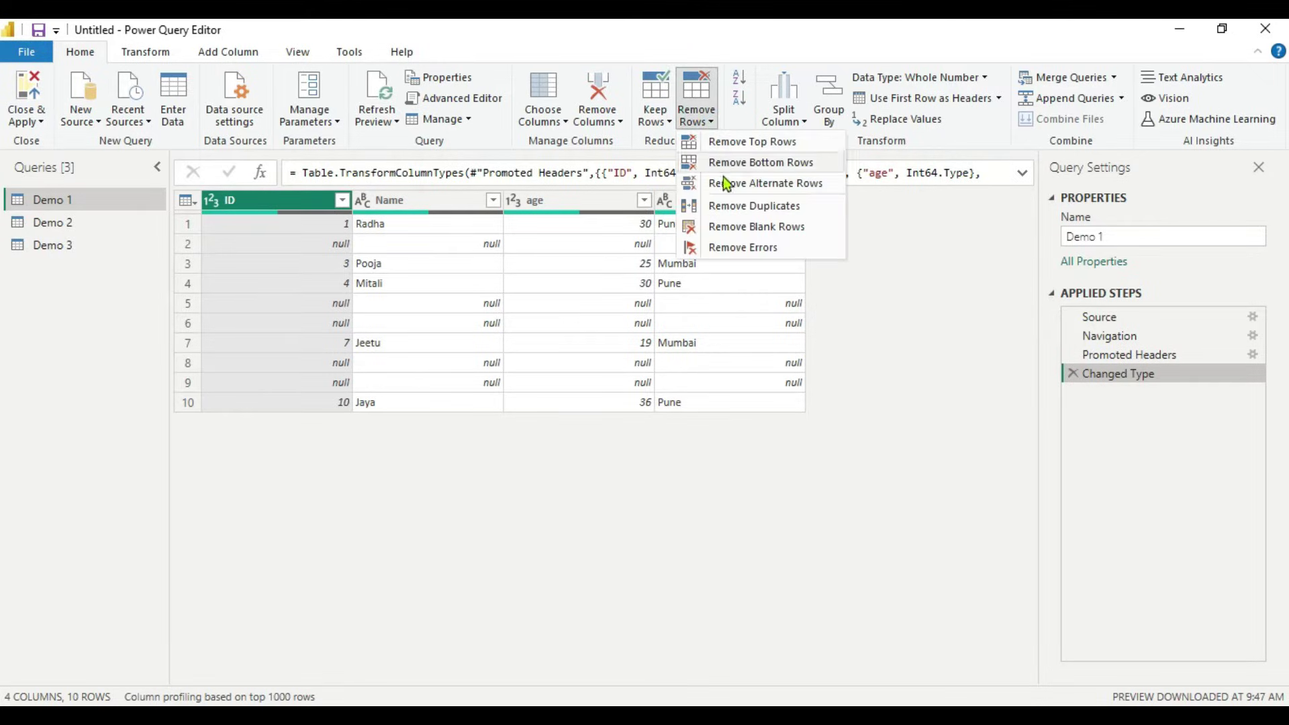
pyautogui.click(958, 366)
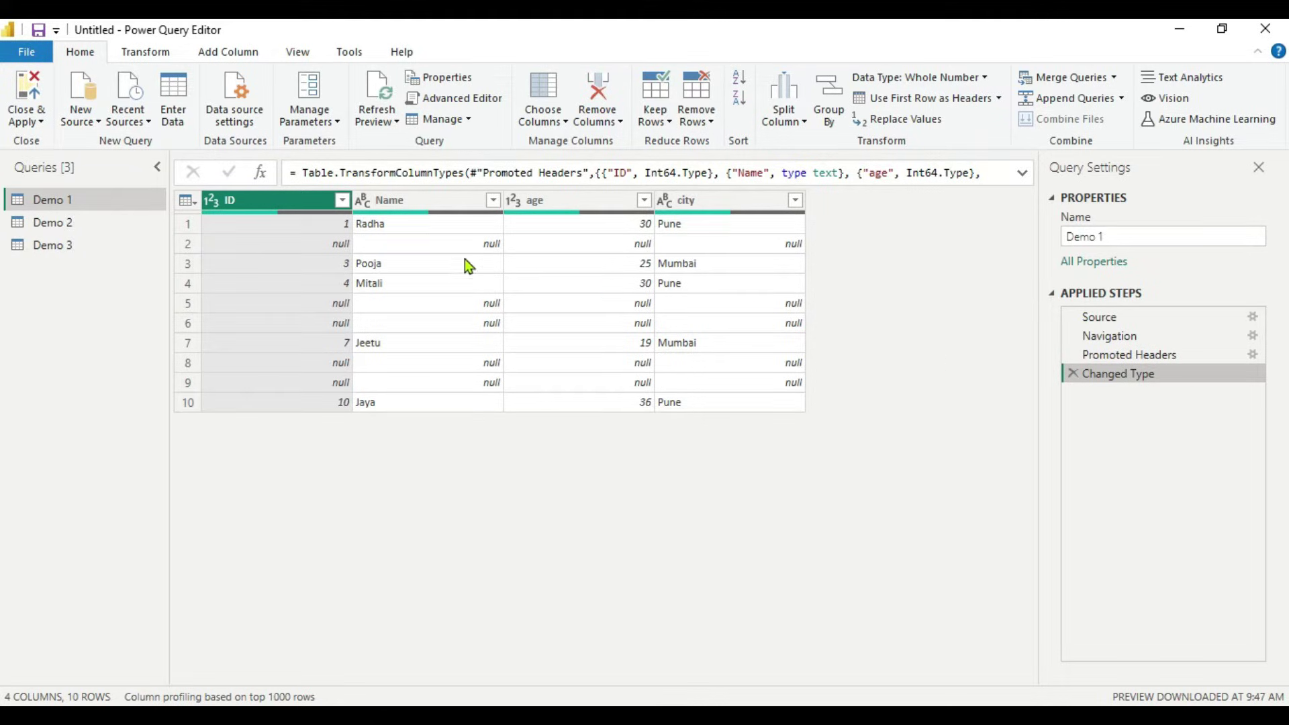
# Step: Add a column named Merged to Demo 1 that combines ID, Name, age and city without a separator
pyautogui.keyDown('ctrl'); pyautogui.click(407, 201); pyautogui.keyUp('ctrl')
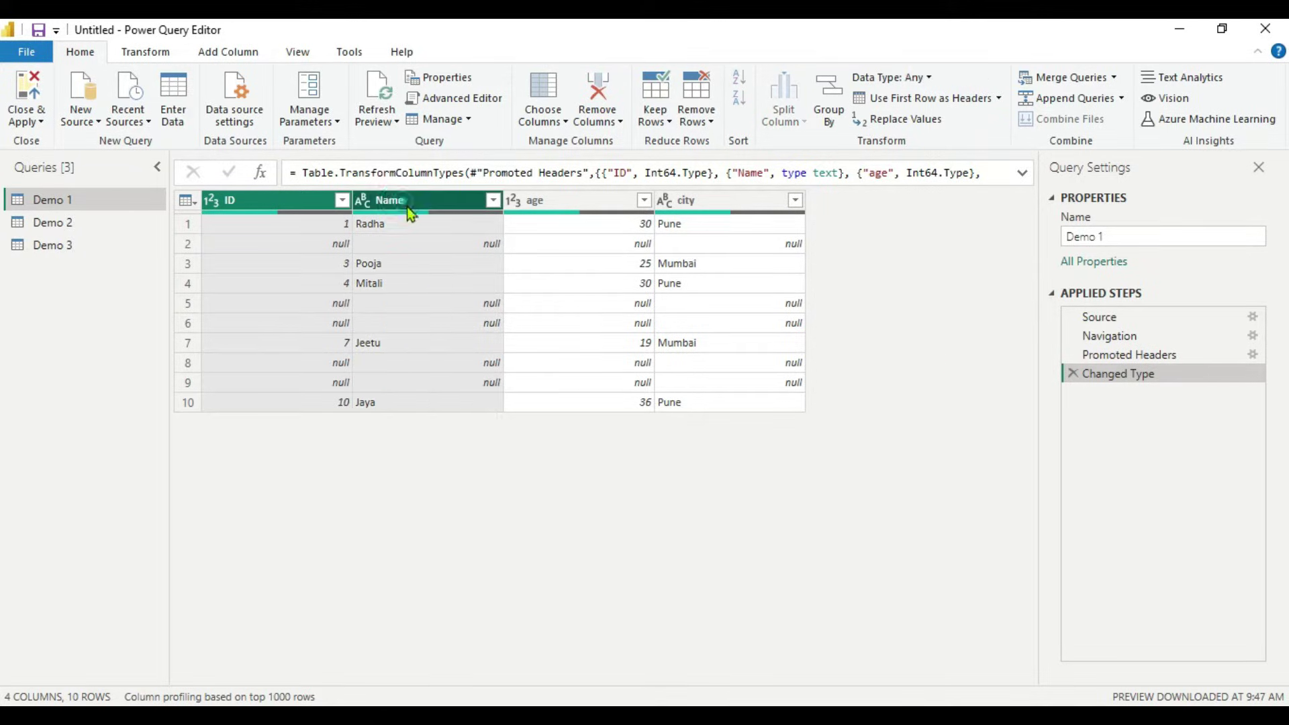
pyautogui.keyDown('ctrl'); pyautogui.click(593, 199); pyautogui.keyUp('ctrl')
pyautogui.keyDown('ctrl'); pyautogui.click(675, 203); pyautogui.keyUp('ctrl')
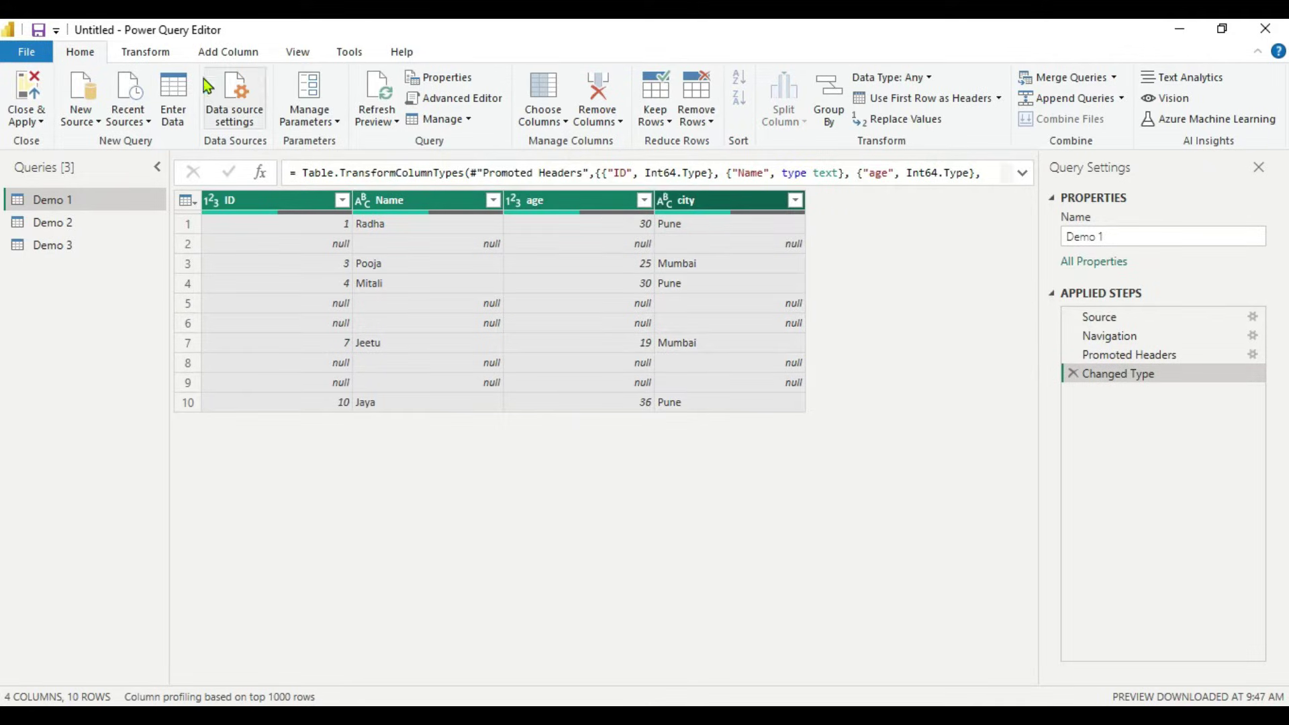
pyautogui.click(234, 57)
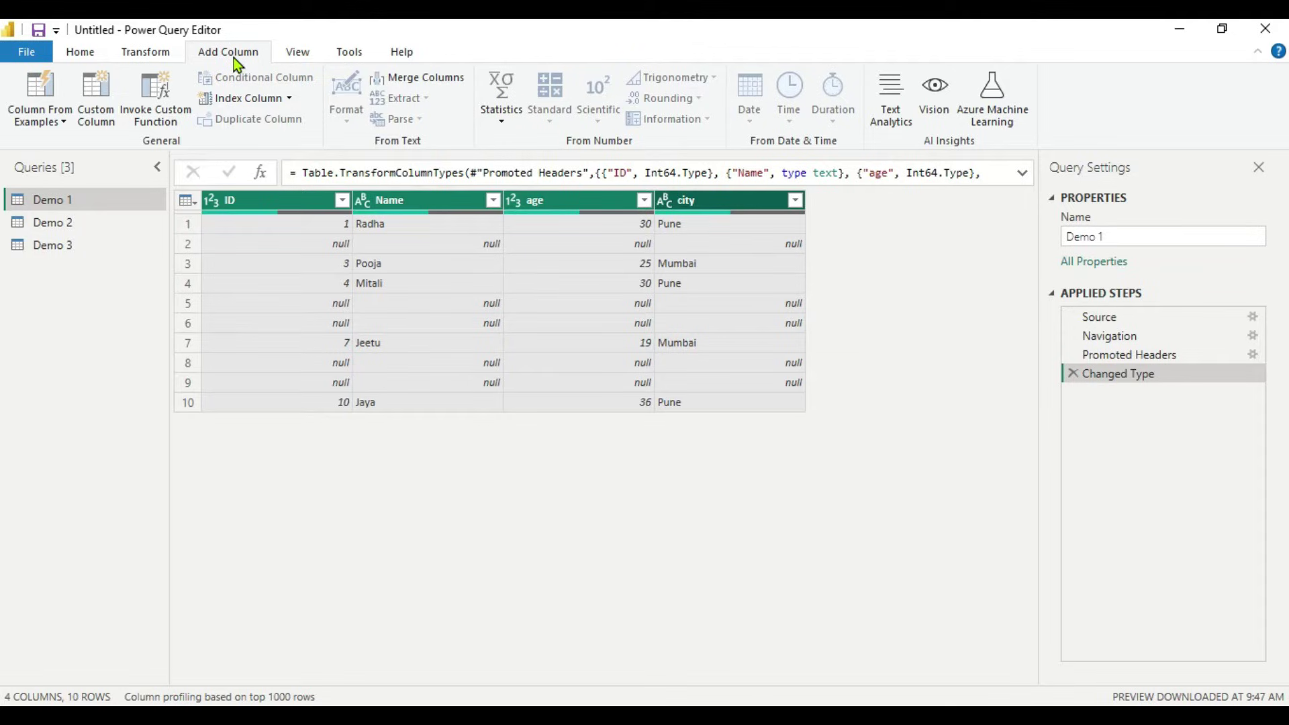
pyautogui.click(413, 84)
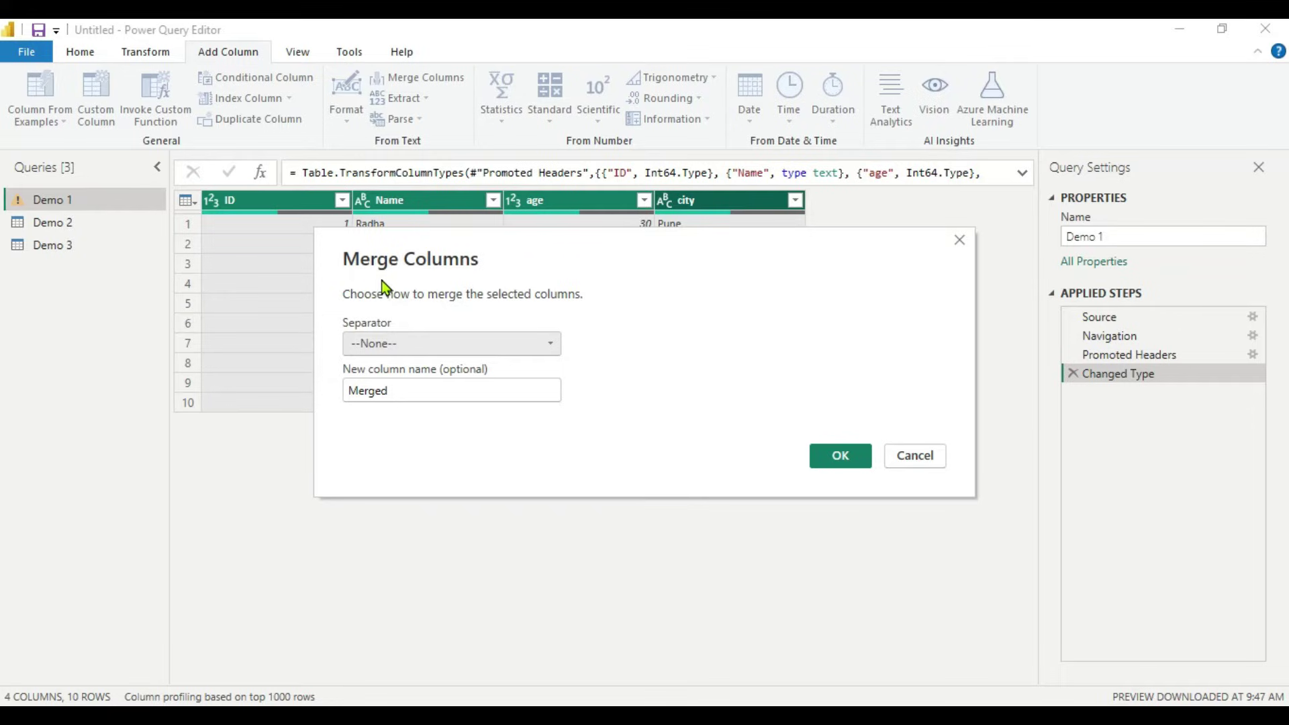
pyautogui.click(841, 456)
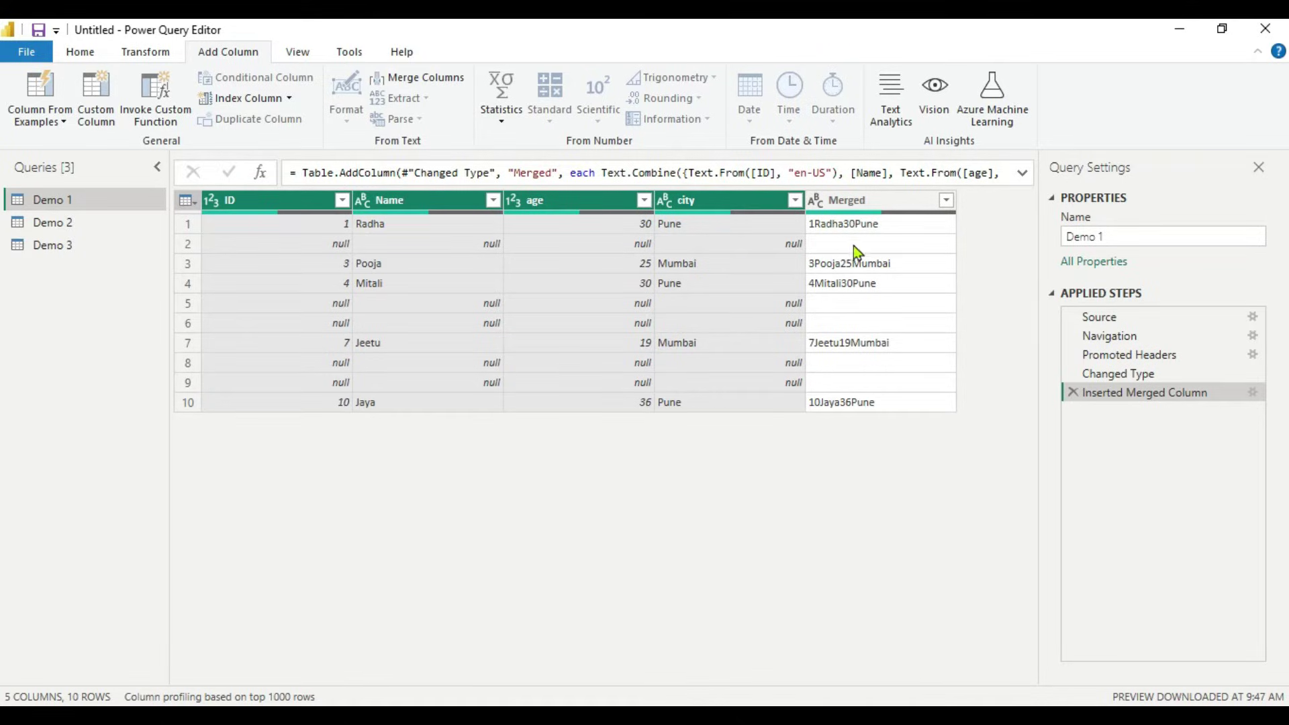
# Step: Filter out the rows with an empty Merged value, and remove the Merged helper column
pyautogui.click(946, 200)
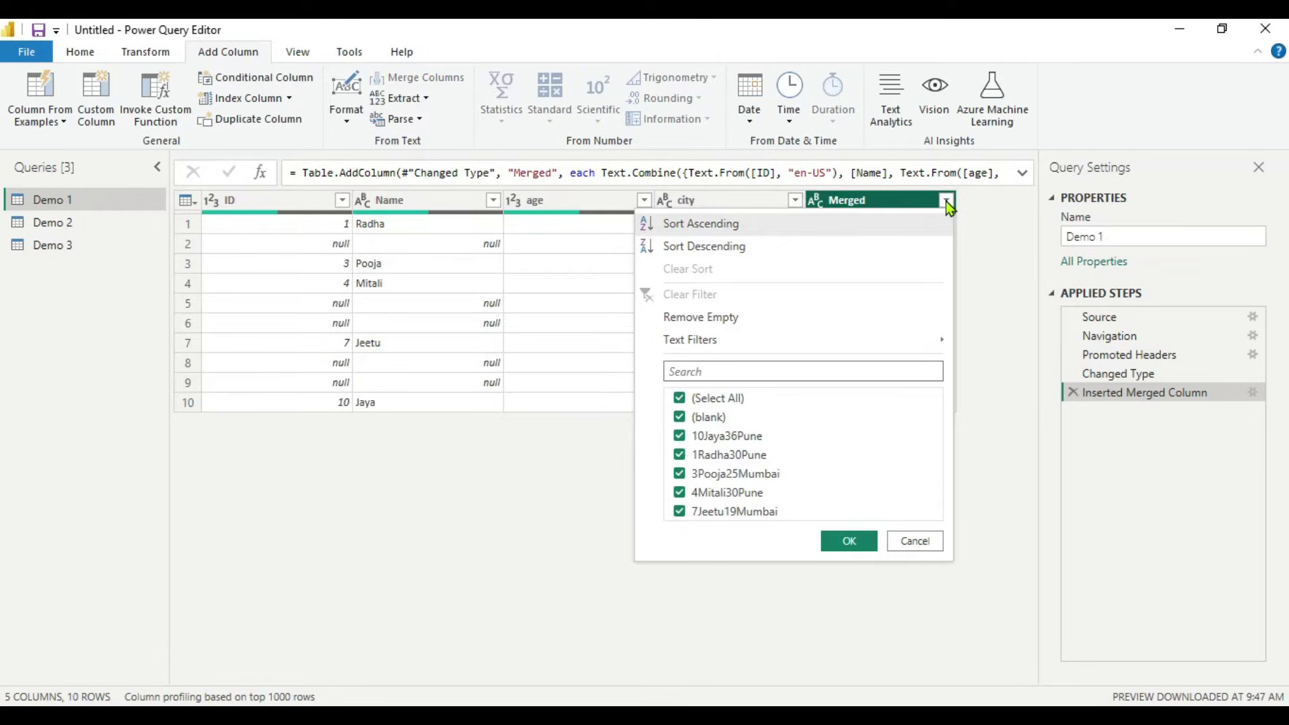
pyautogui.click(691, 315)
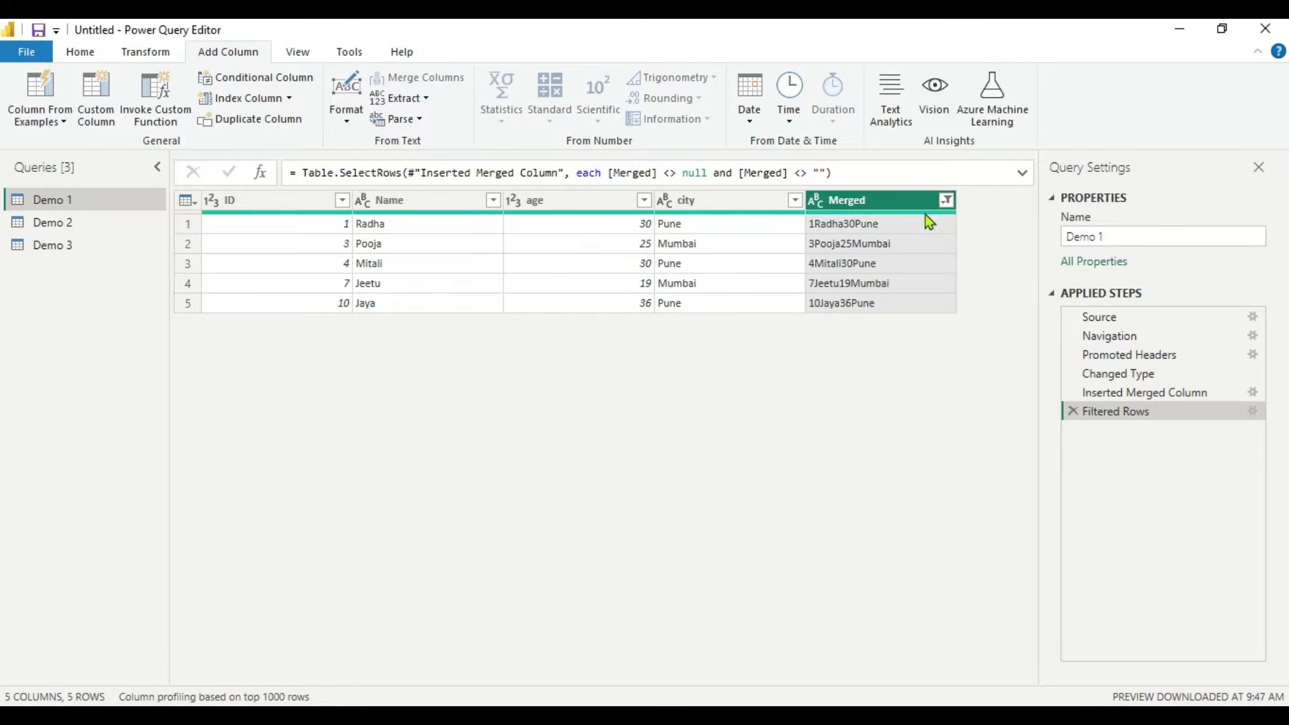
pyautogui.rightClick(903, 200)
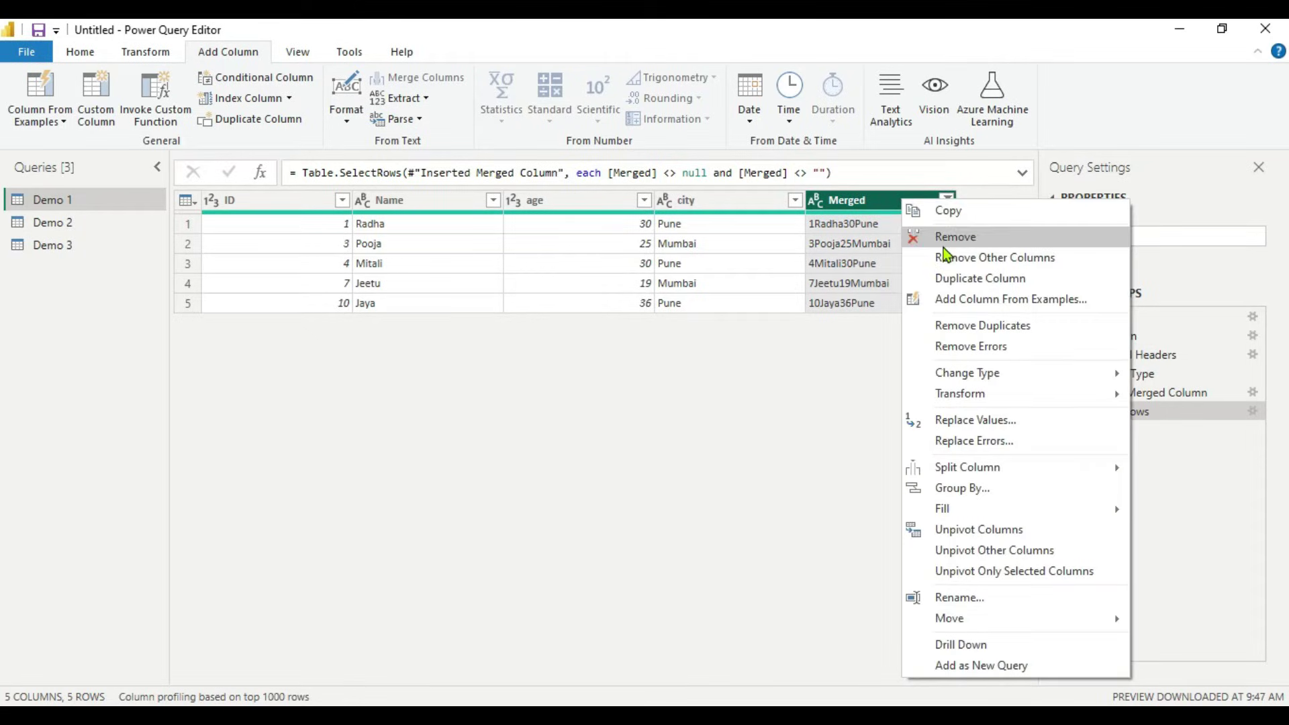
pyautogui.click(947, 238)
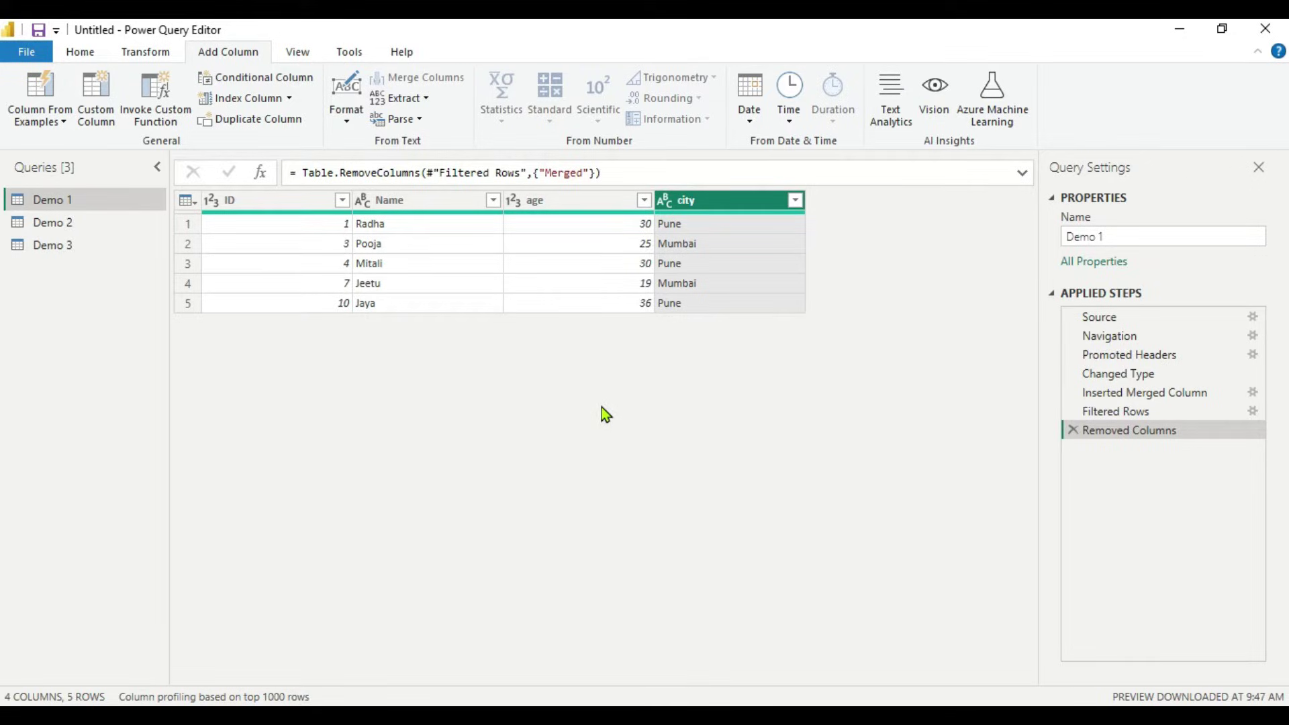
pyautogui.press('Home')
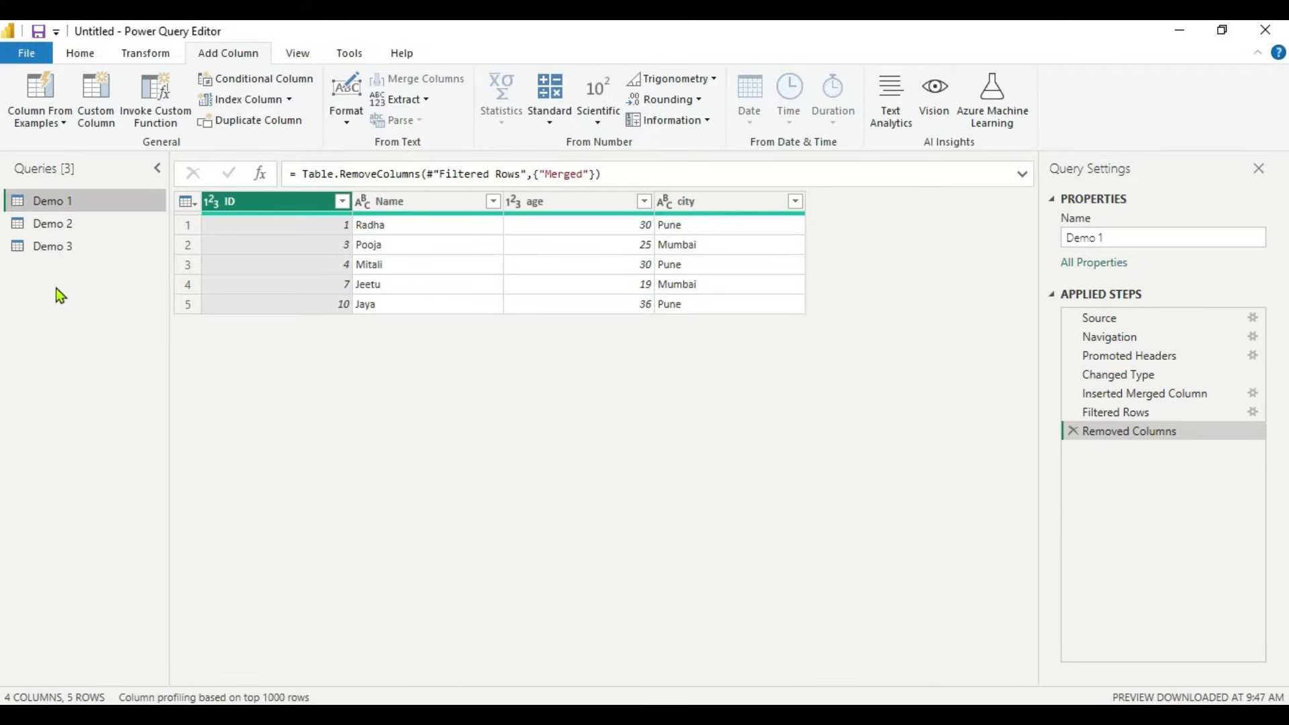
# Step: In the Demo 2 query, replace null with 0 in the quantity column
pyautogui.click(80, 224)
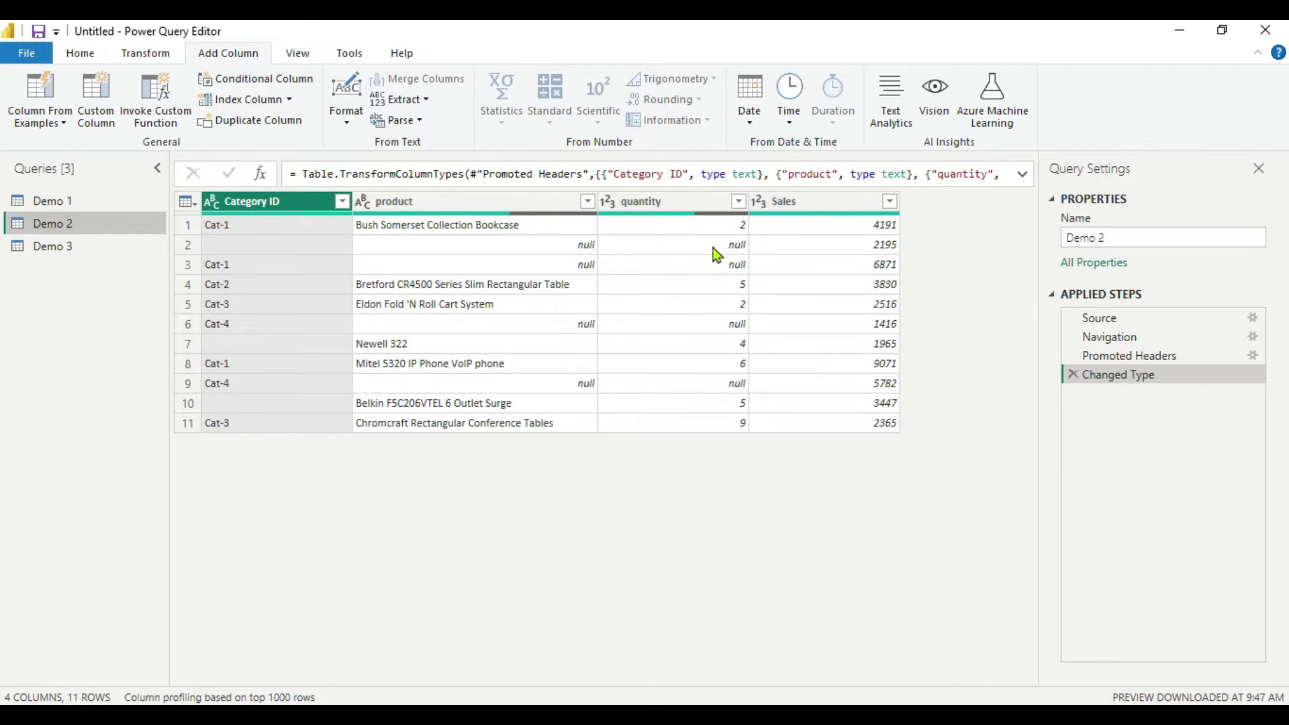
pyautogui.rightClick(662, 212)
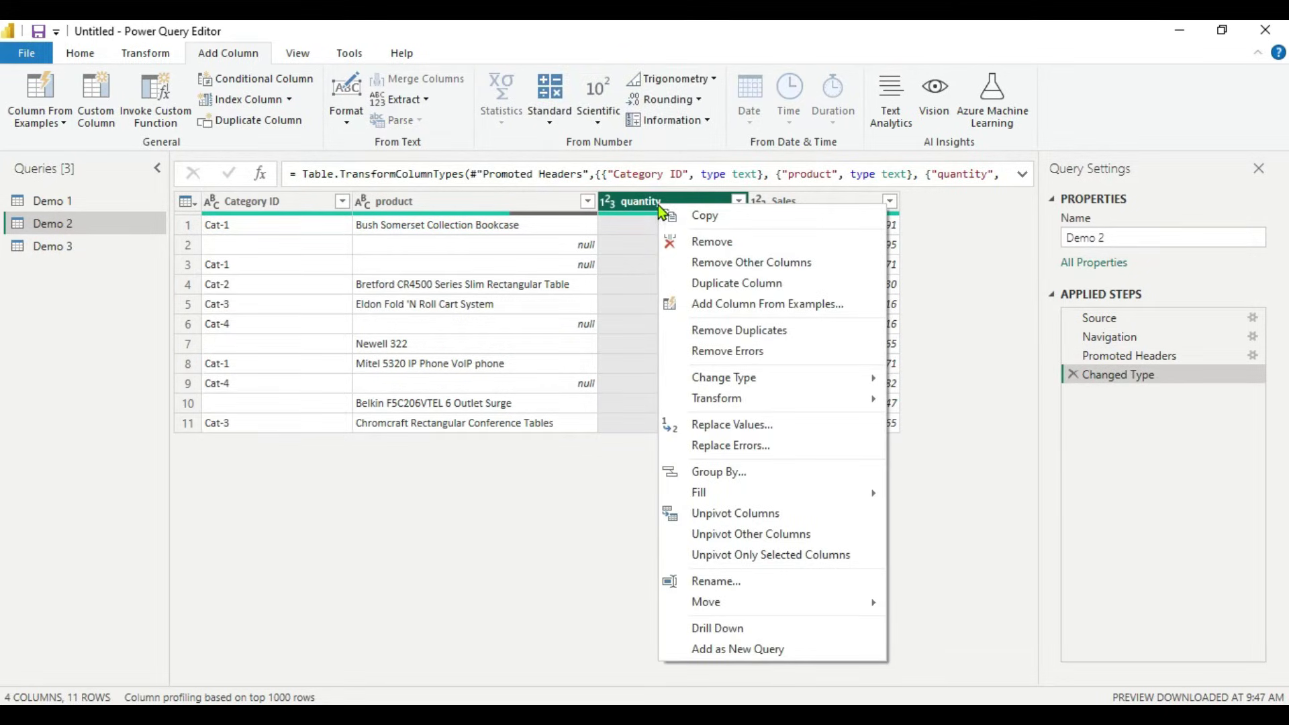
pyautogui.click(706, 431)
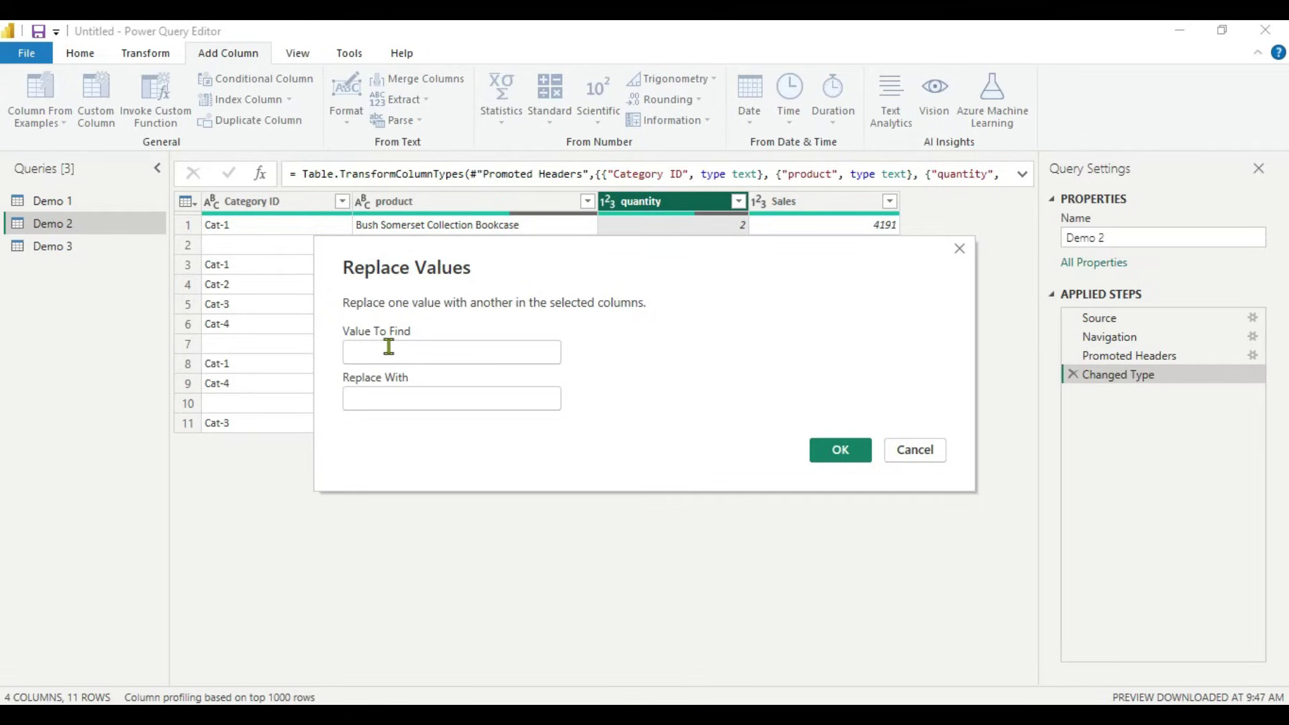
pyautogui.write('null')
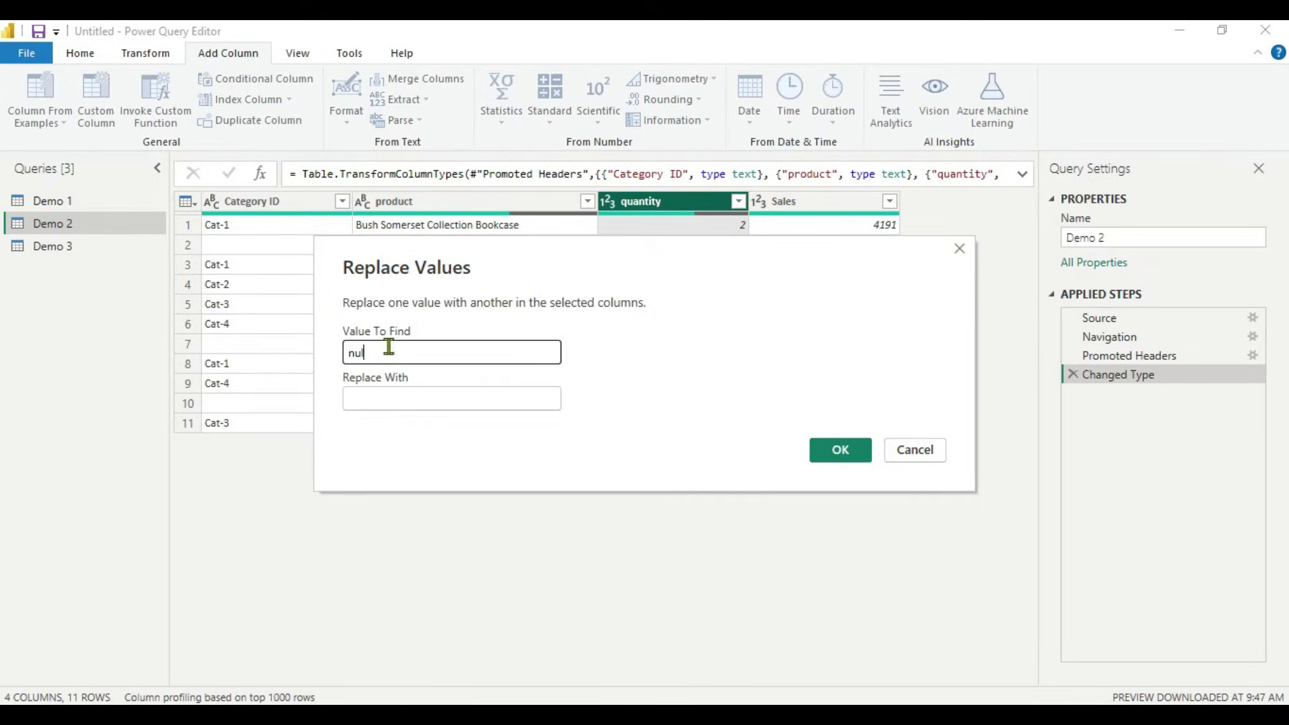
pyautogui.click(392, 402)
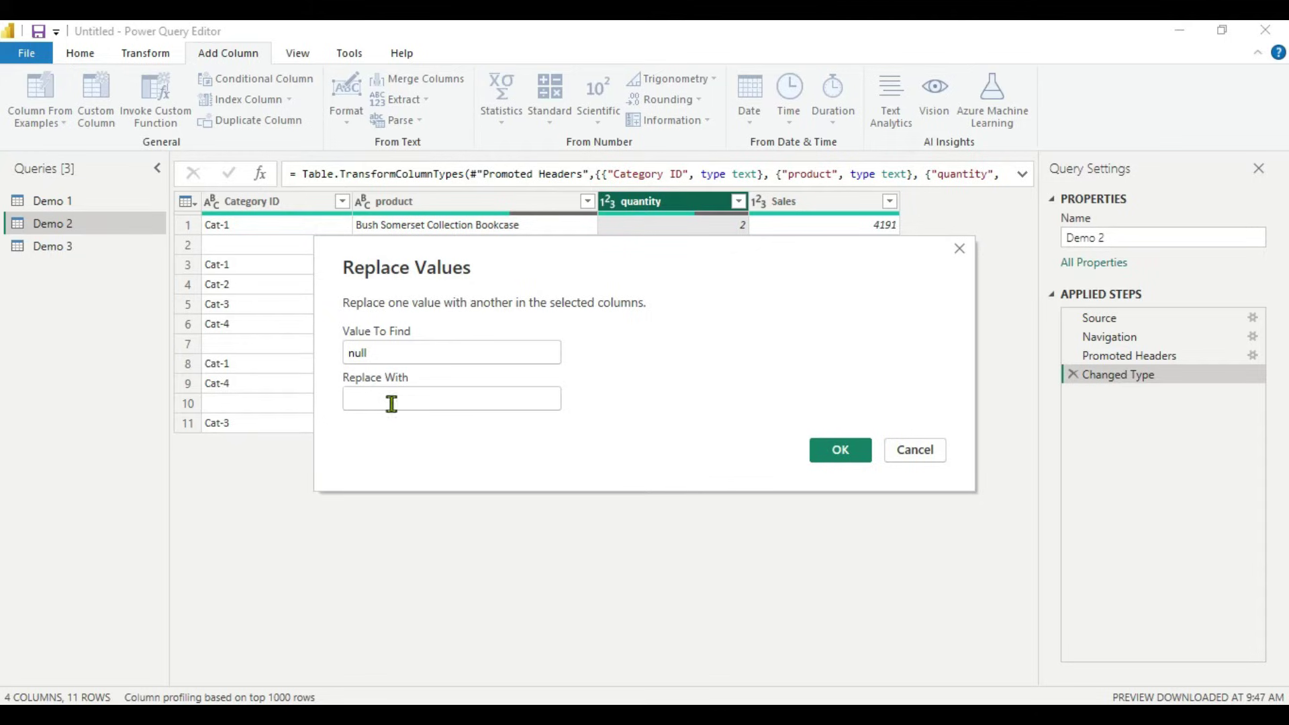
pyautogui.write('0')
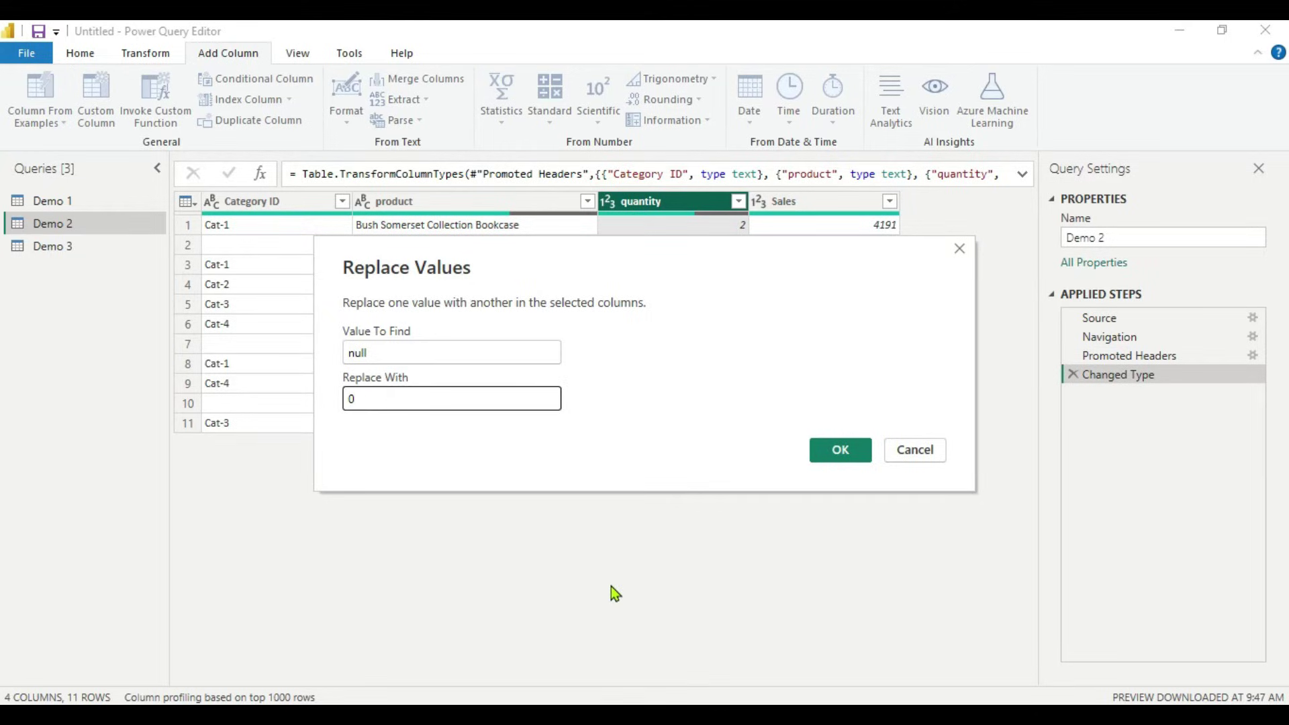
pyautogui.click(843, 449)
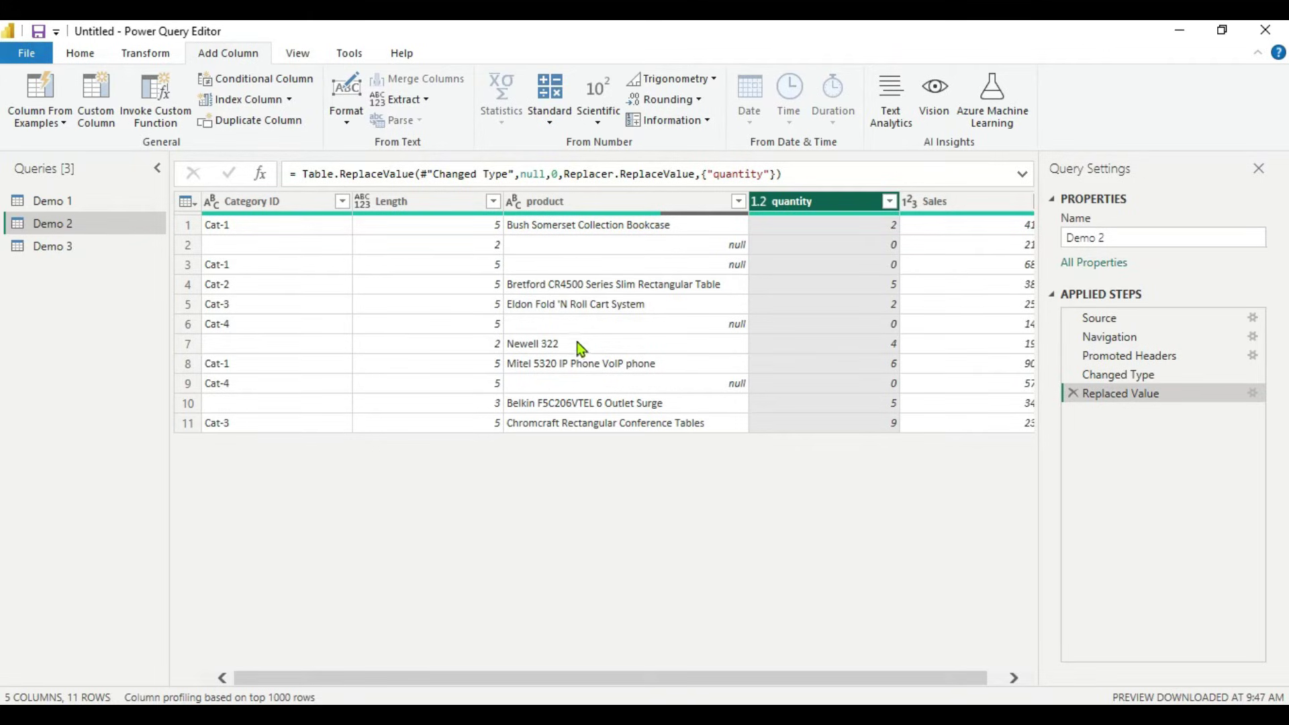
# Step: Try replacing null with error in the product column of the Demo 2 query
pyautogui.rightClick(658, 204)
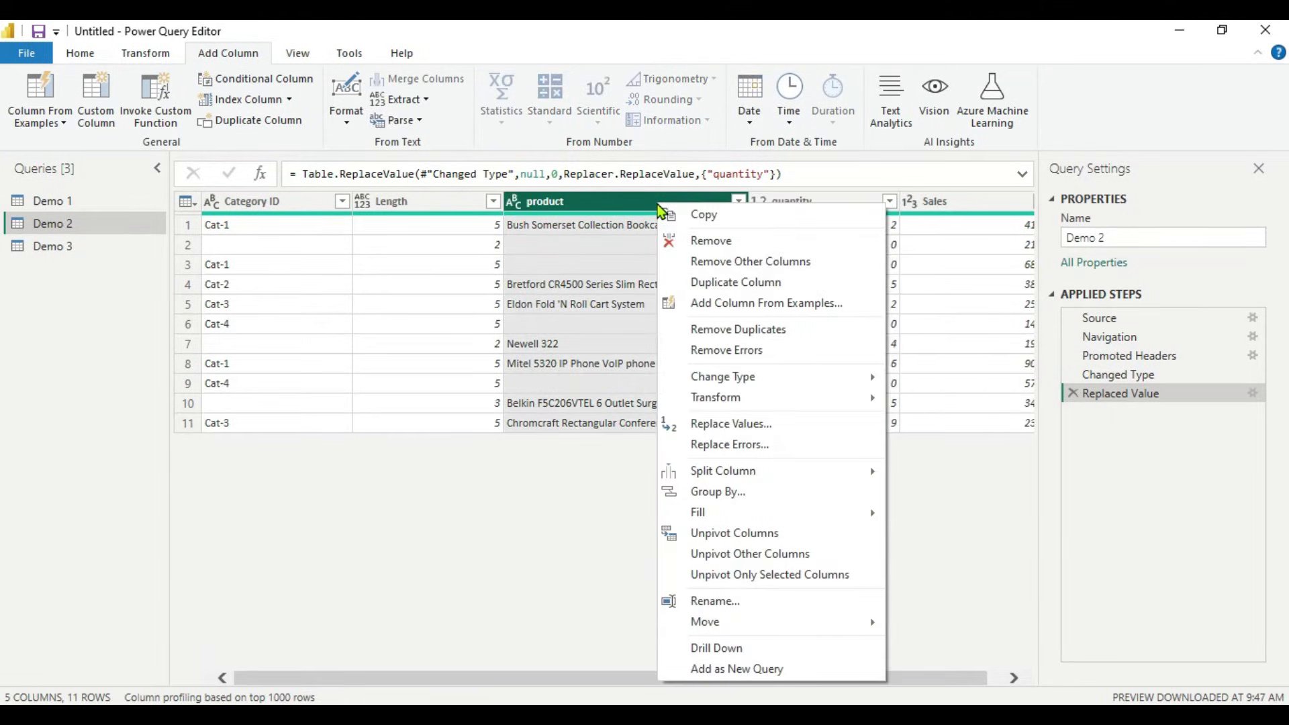
pyautogui.click(709, 428)
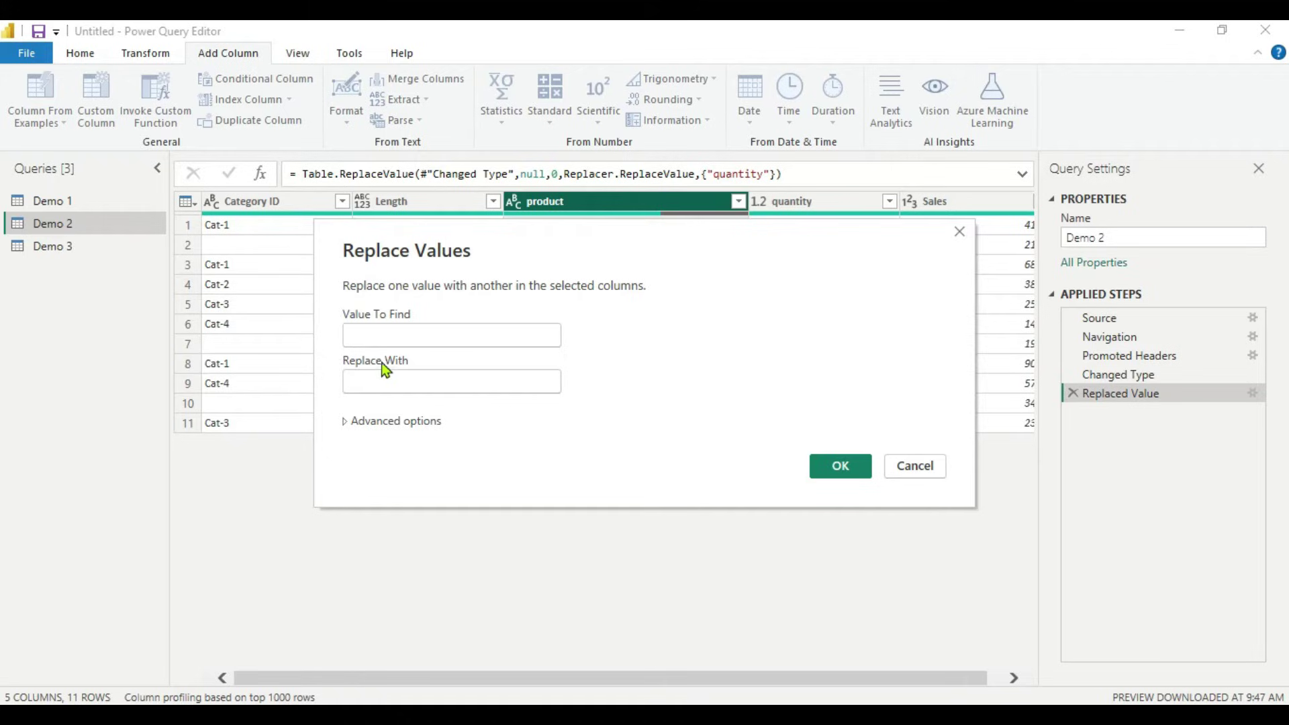
pyautogui.write('null')
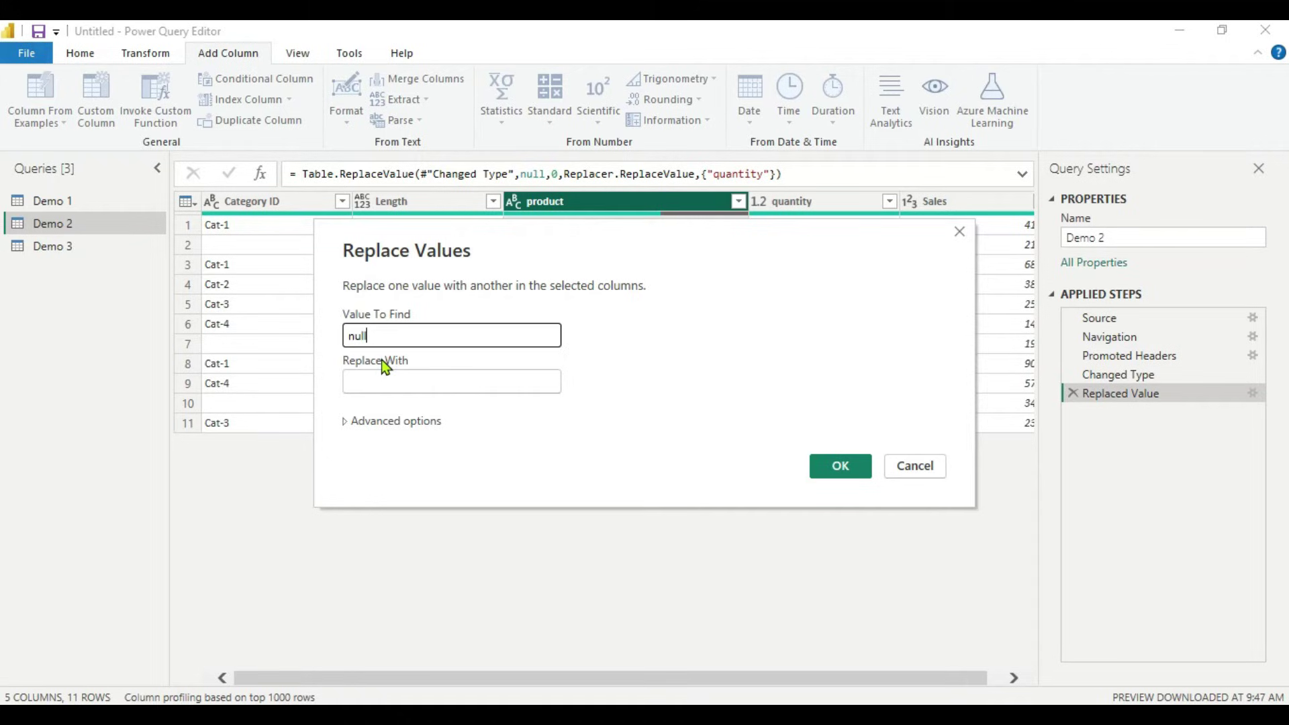
pyautogui.click(398, 386)
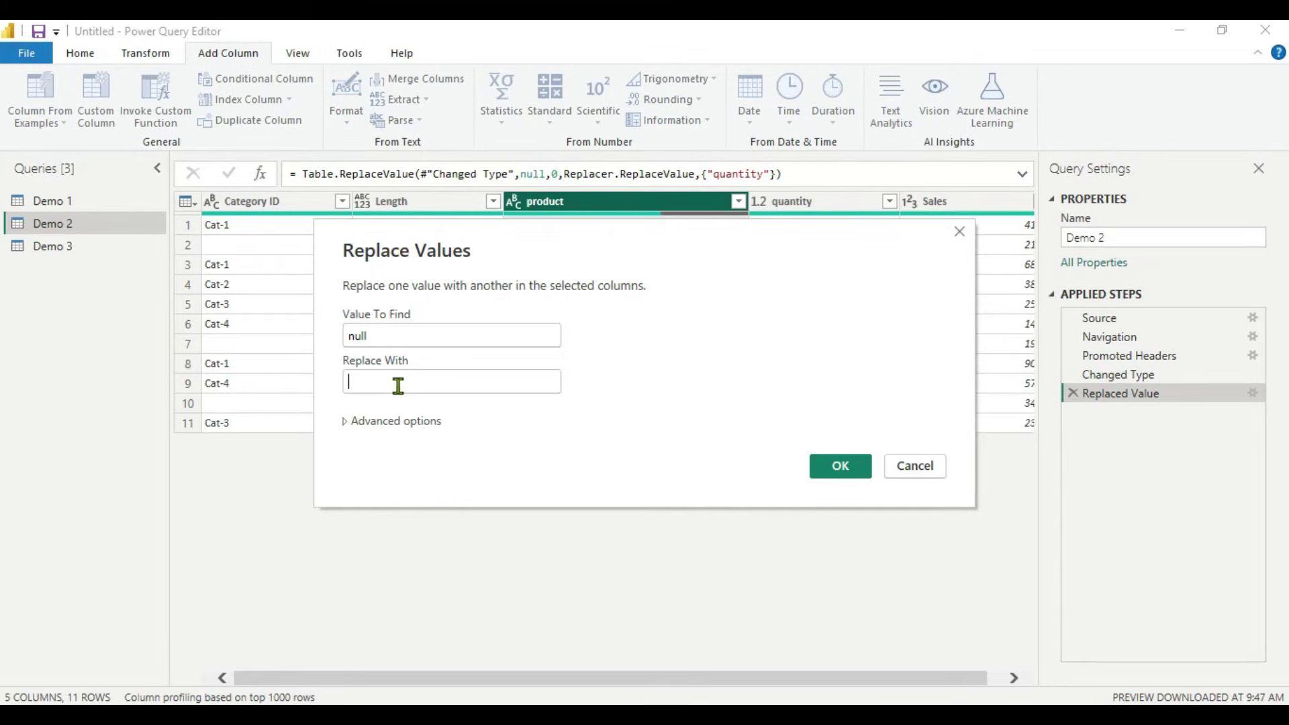
pyautogui.write('e')
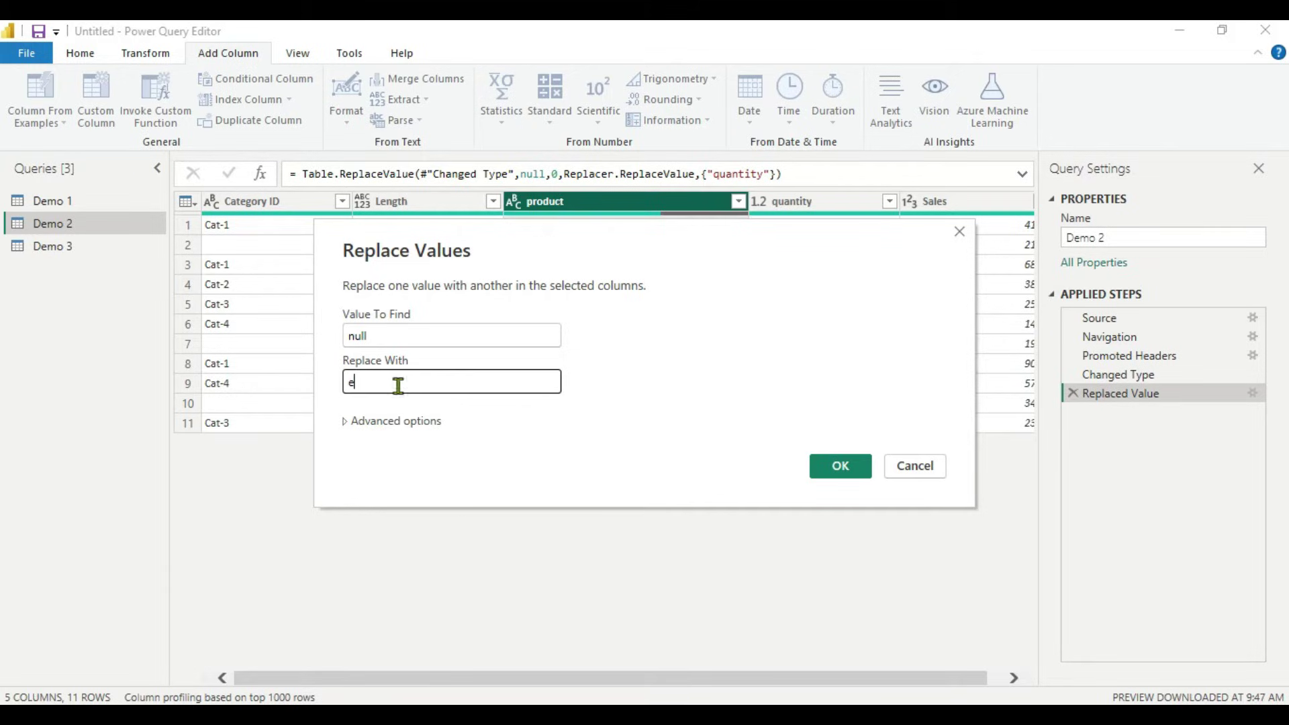
pyautogui.write('rror')
pyautogui.click(851, 466)
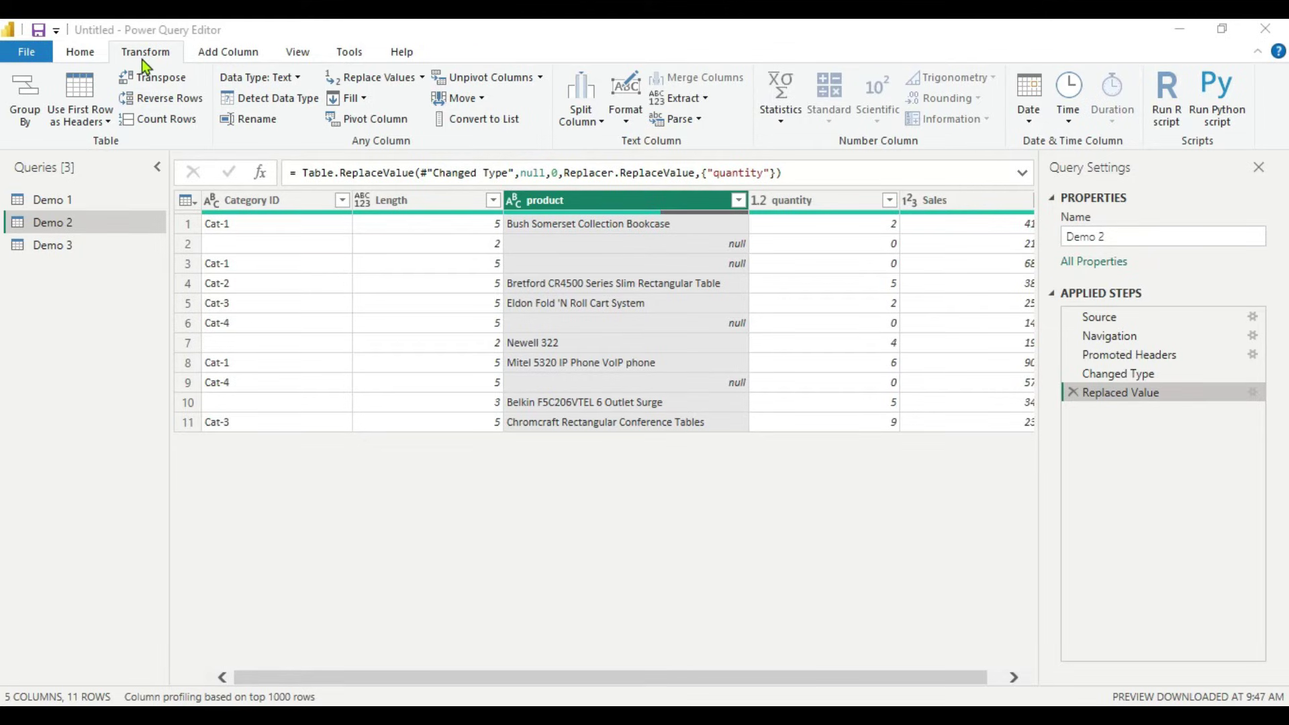
# Step: Fill the null cells in the product column downward with the value from the row above
pyautogui.click(365, 101)
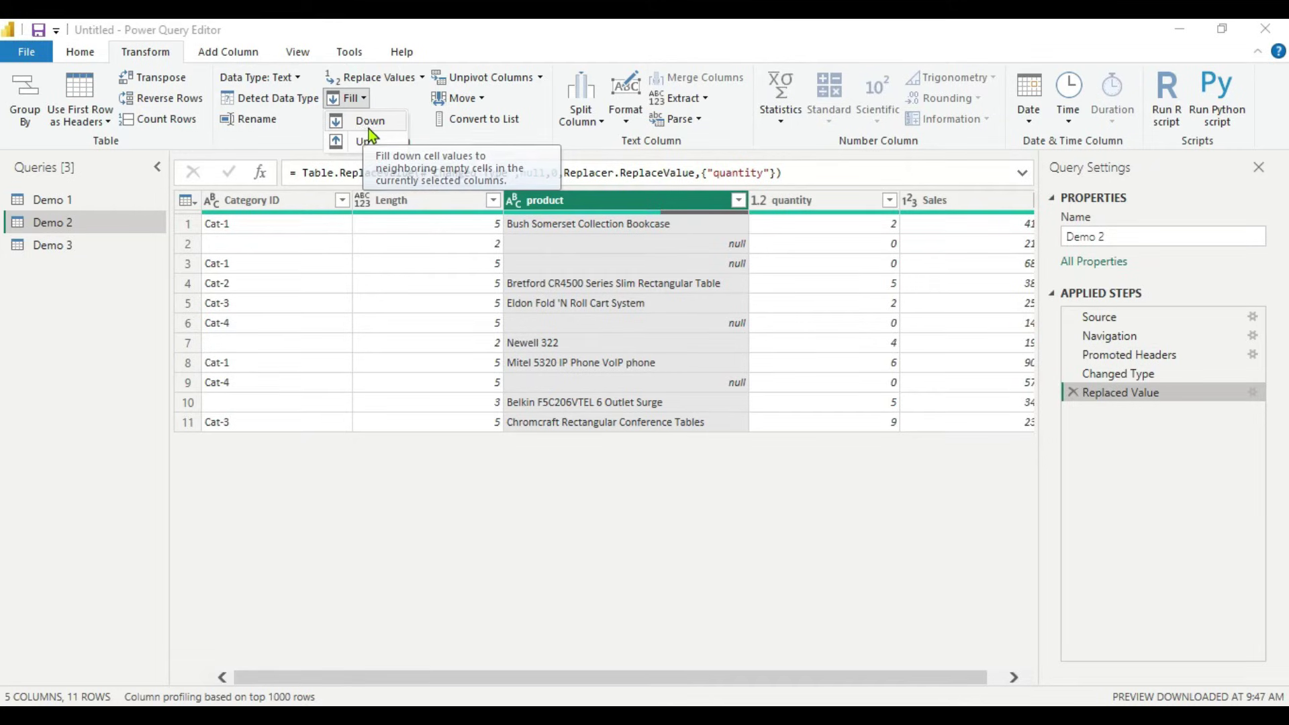
pyautogui.click(544, 552)
pyautogui.rightClick(605, 203)
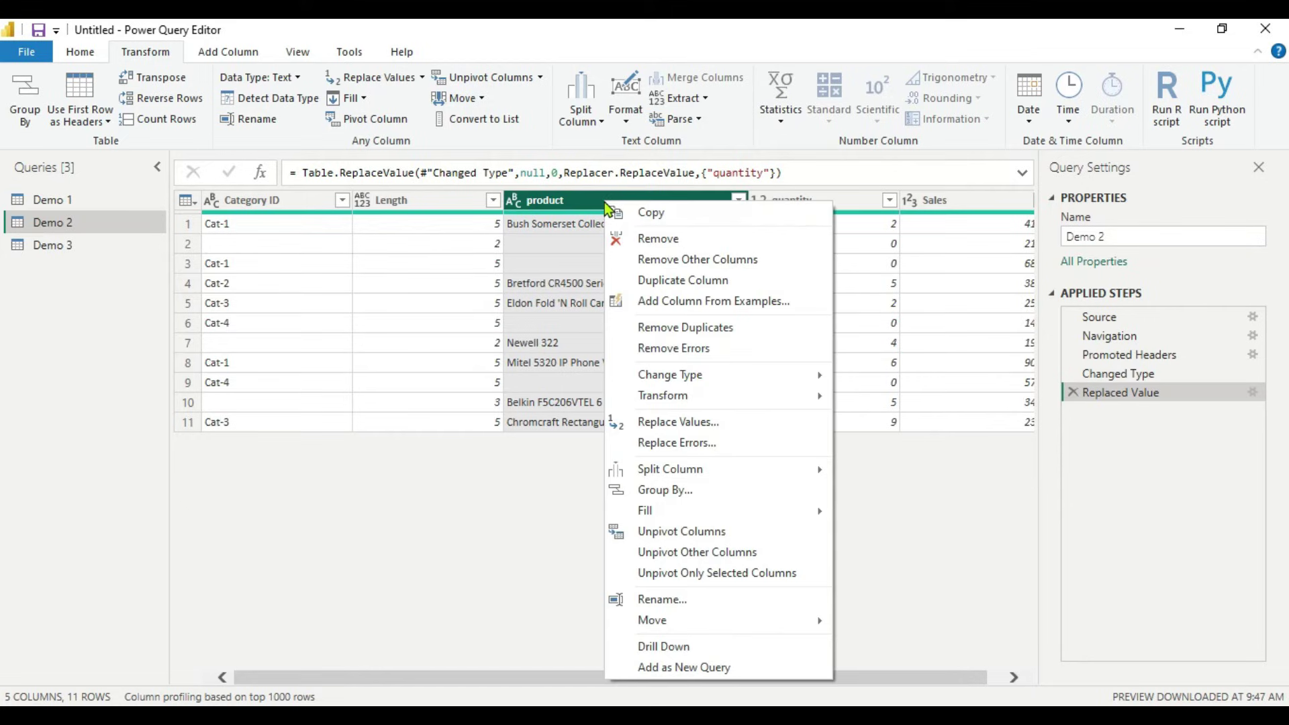
pyautogui.moveTo(649, 522)
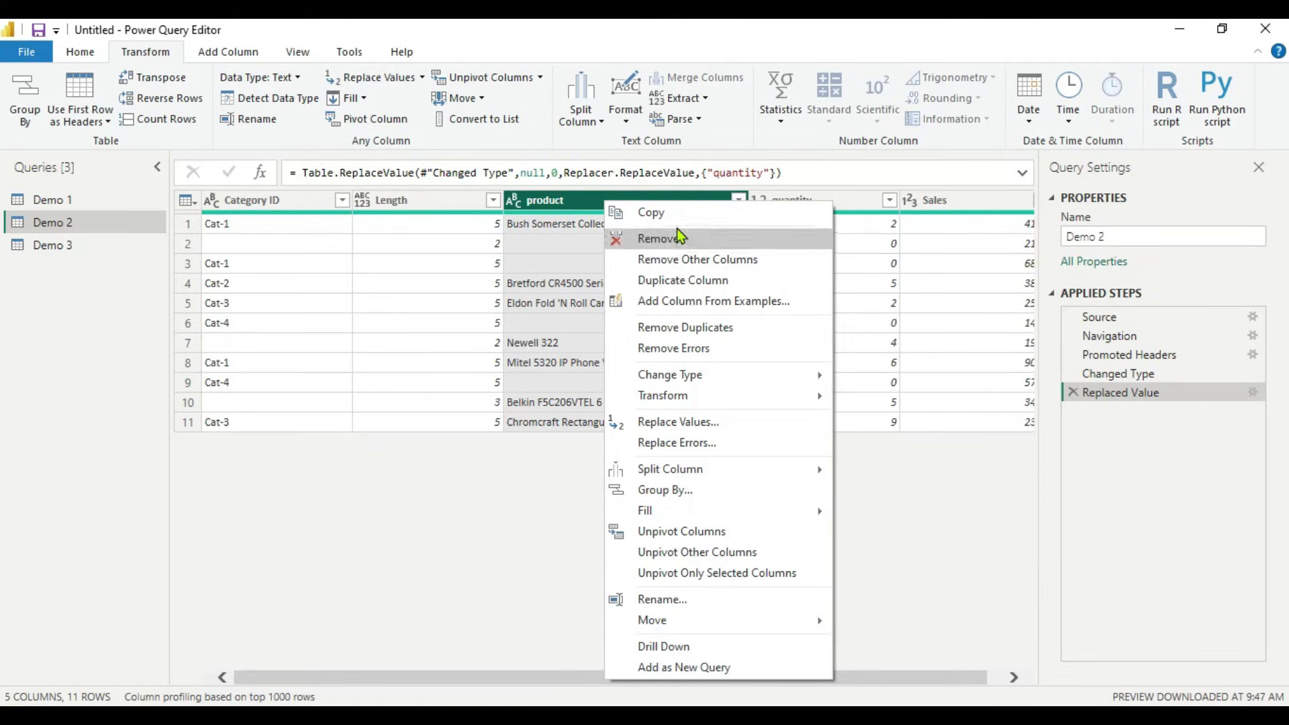
pyautogui.click(466, 583)
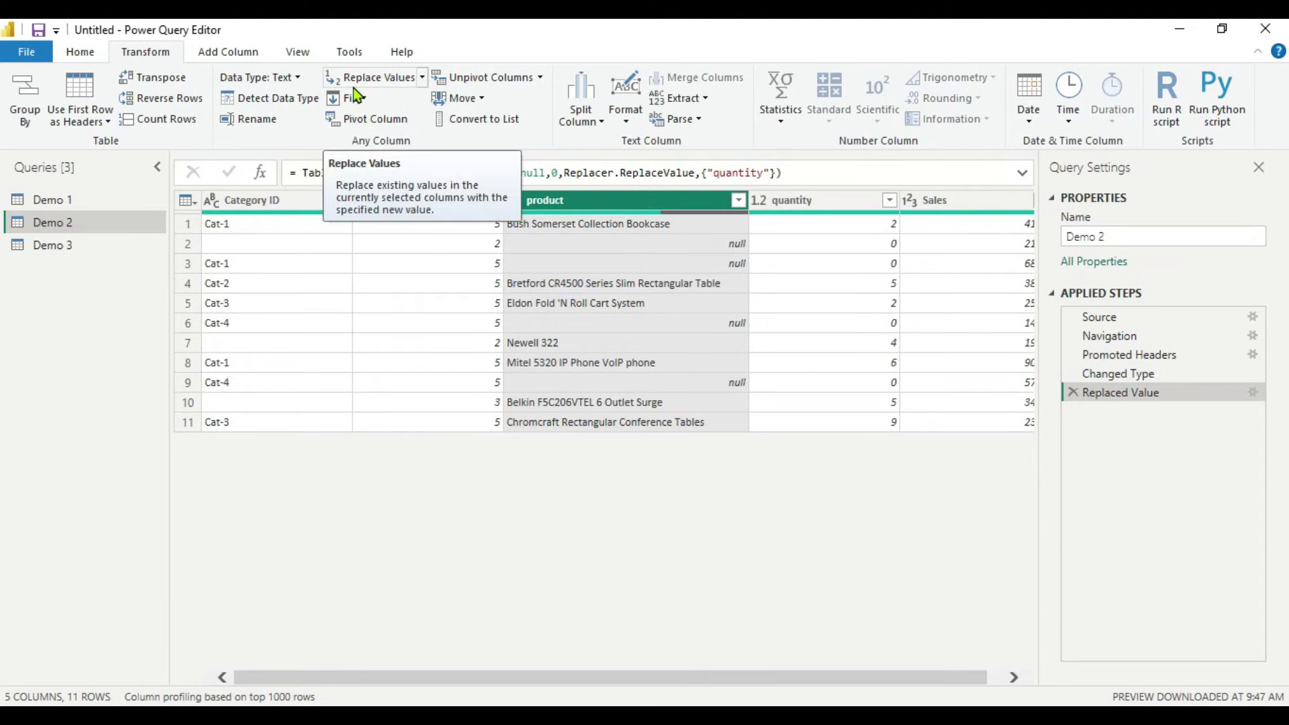
pyautogui.rightClick(618, 194)
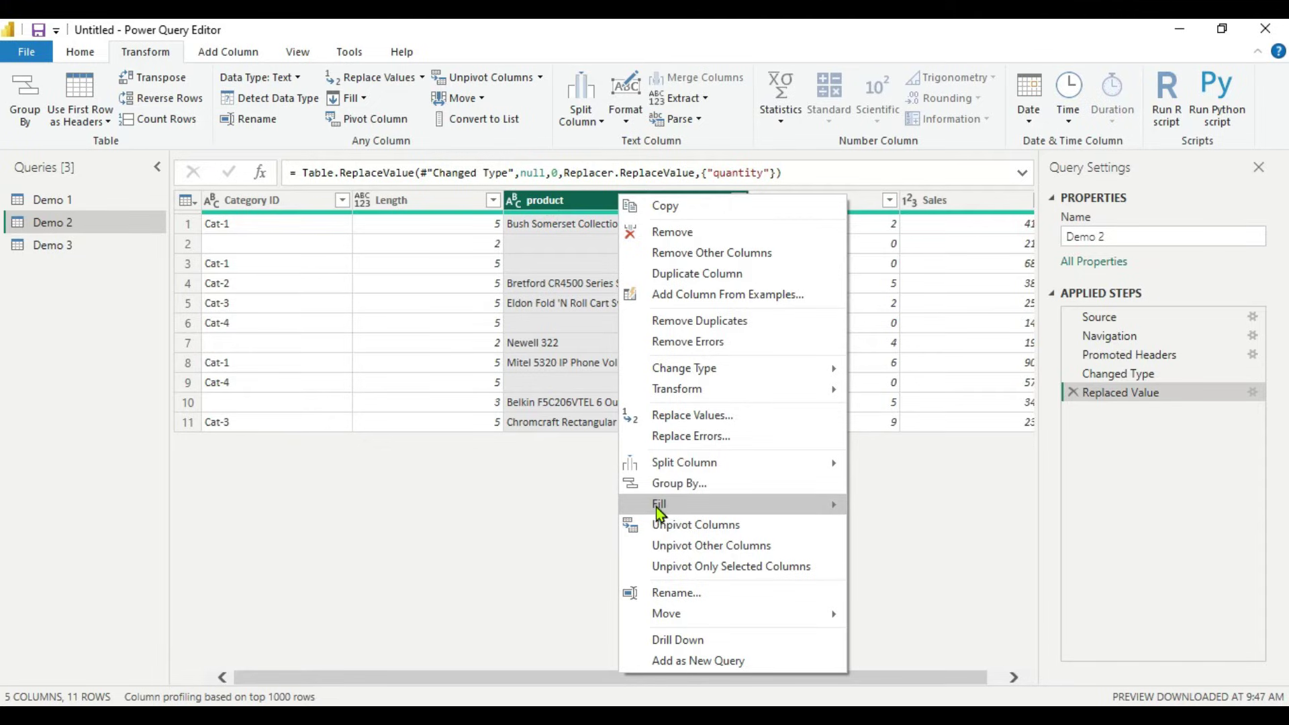
pyautogui.moveTo(793, 513)
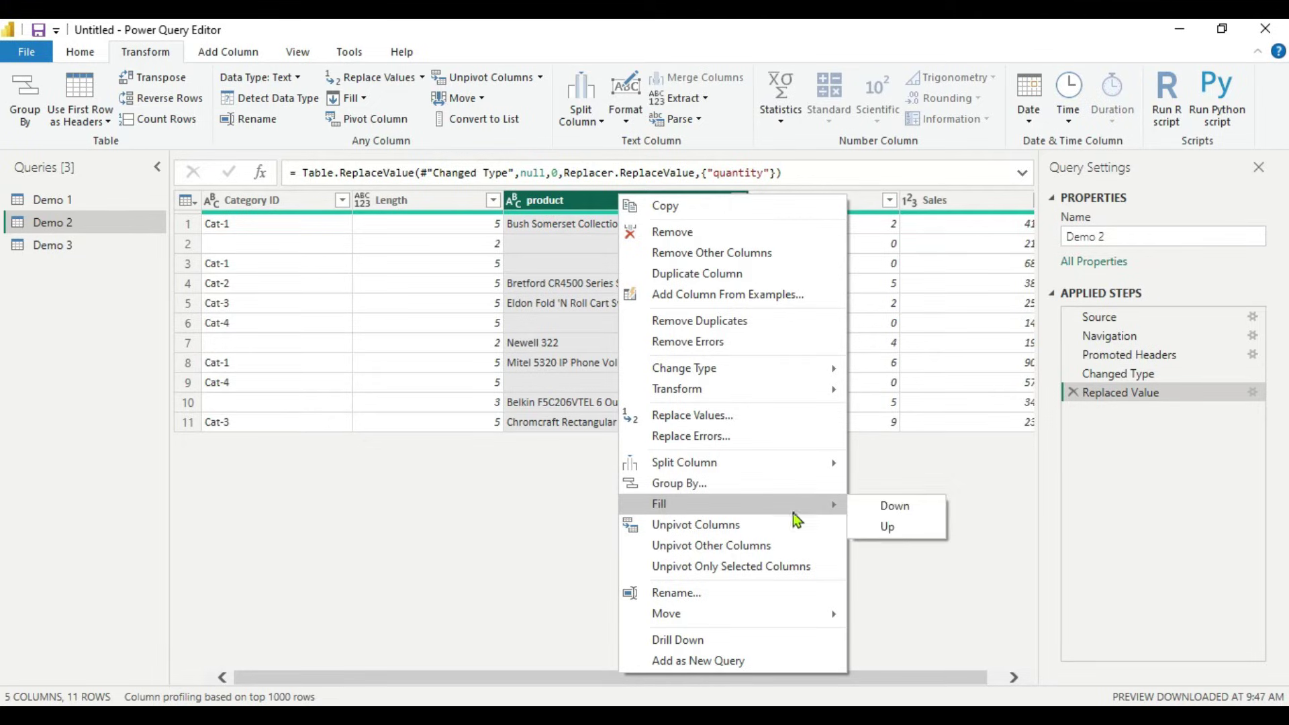
pyautogui.click(893, 507)
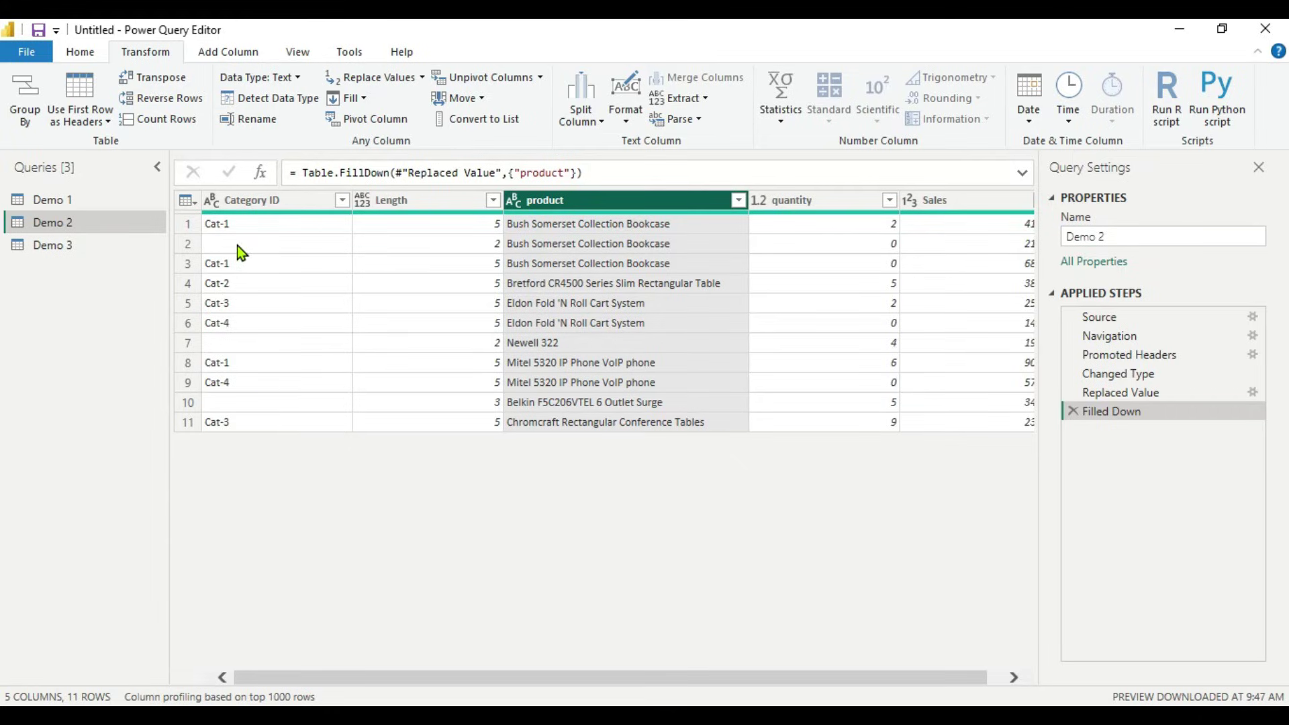
# Step: Add a conditional column named Custom that outputs 1 if Category ID equals null and 0 otherwise
pyautogui.click(218, 57)
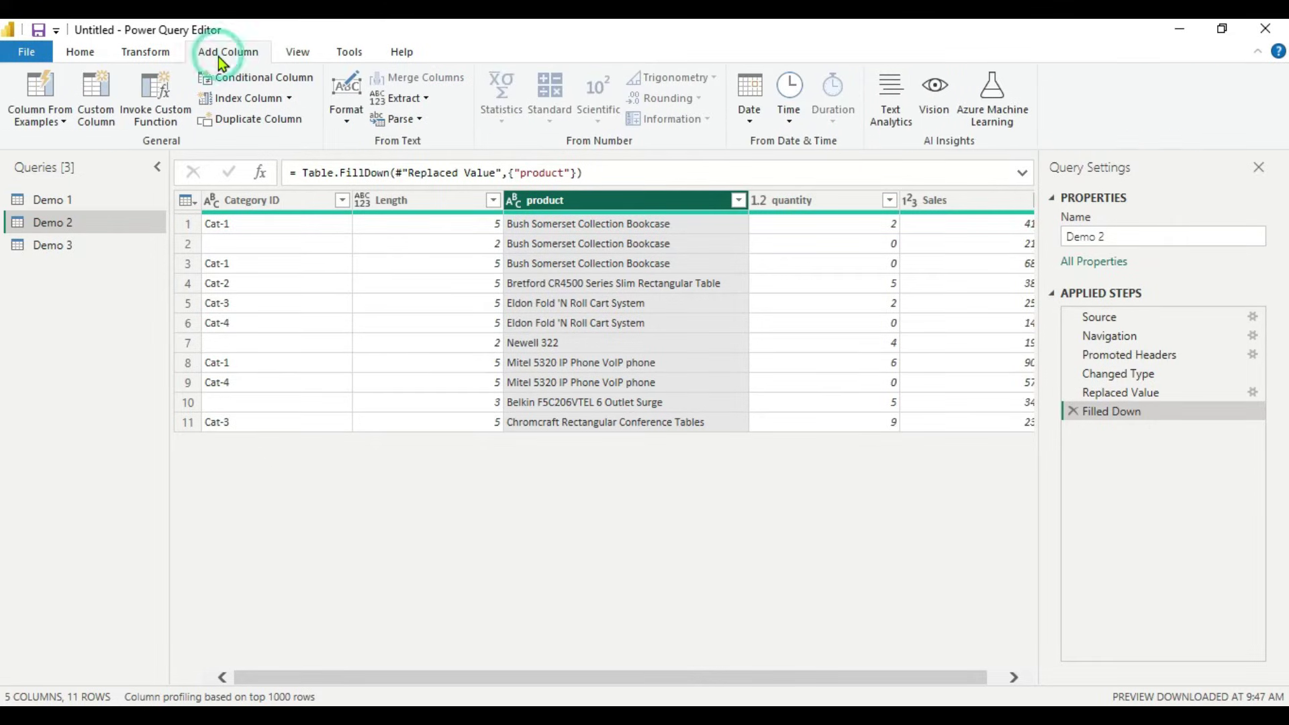
pyautogui.click(236, 79)
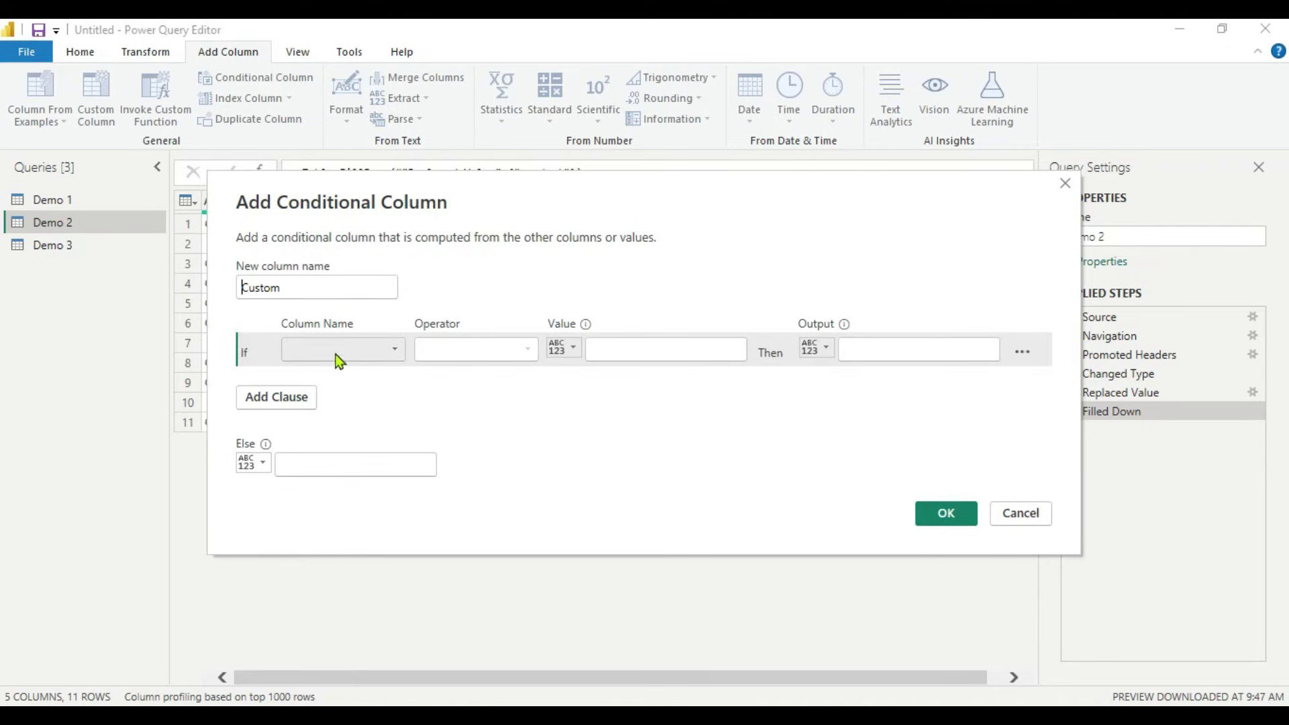
pyautogui.click(390, 354)
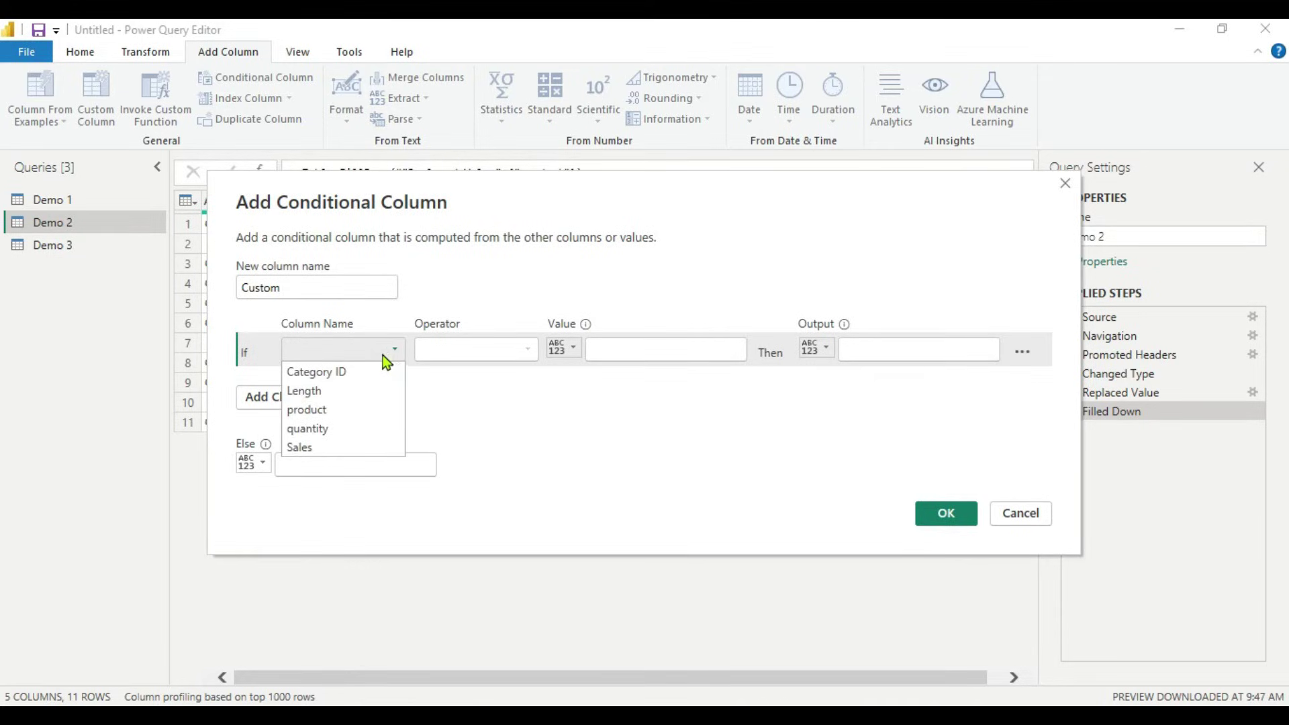
pyautogui.click(336, 371)
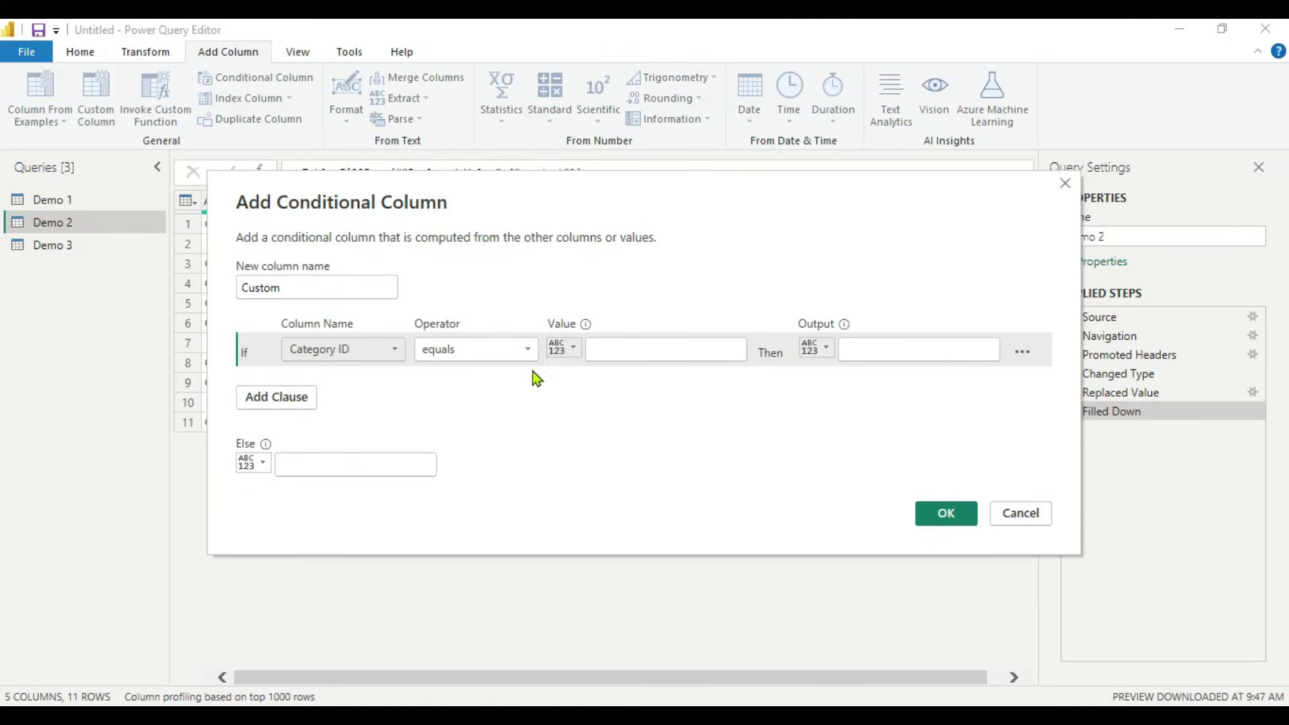
pyautogui.click(601, 354)
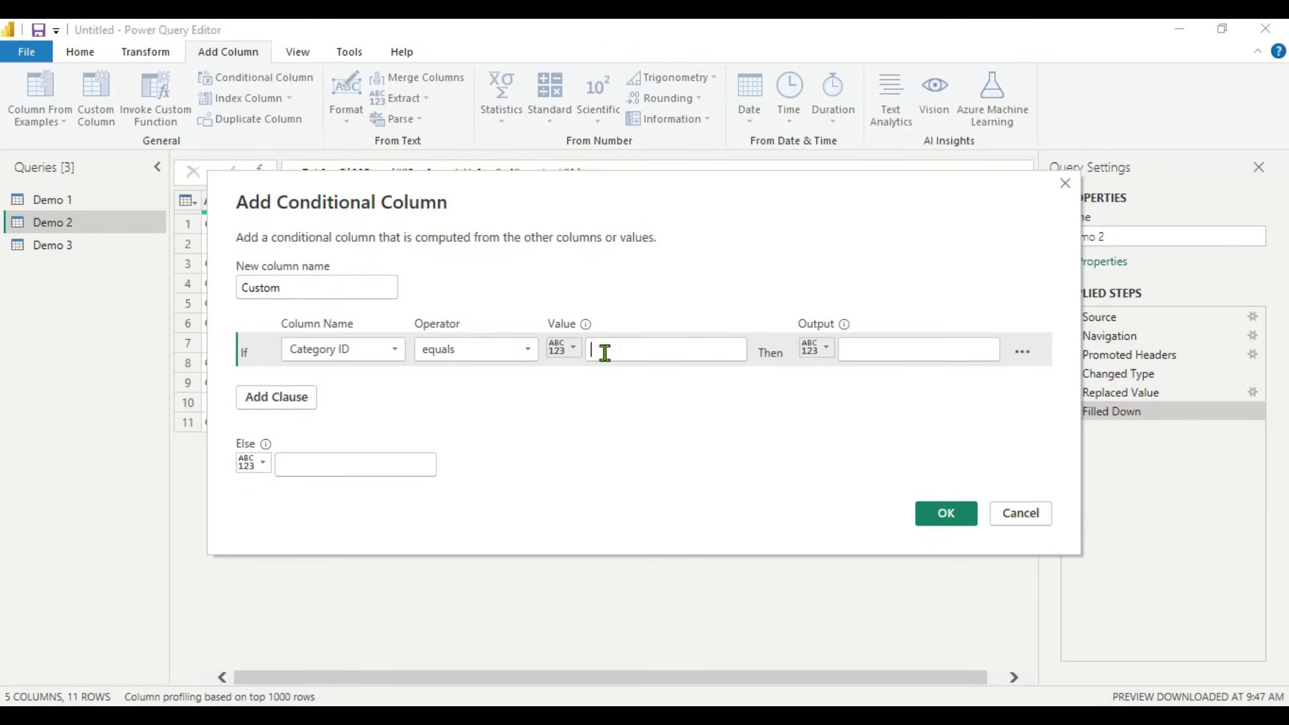
pyautogui.write('null')
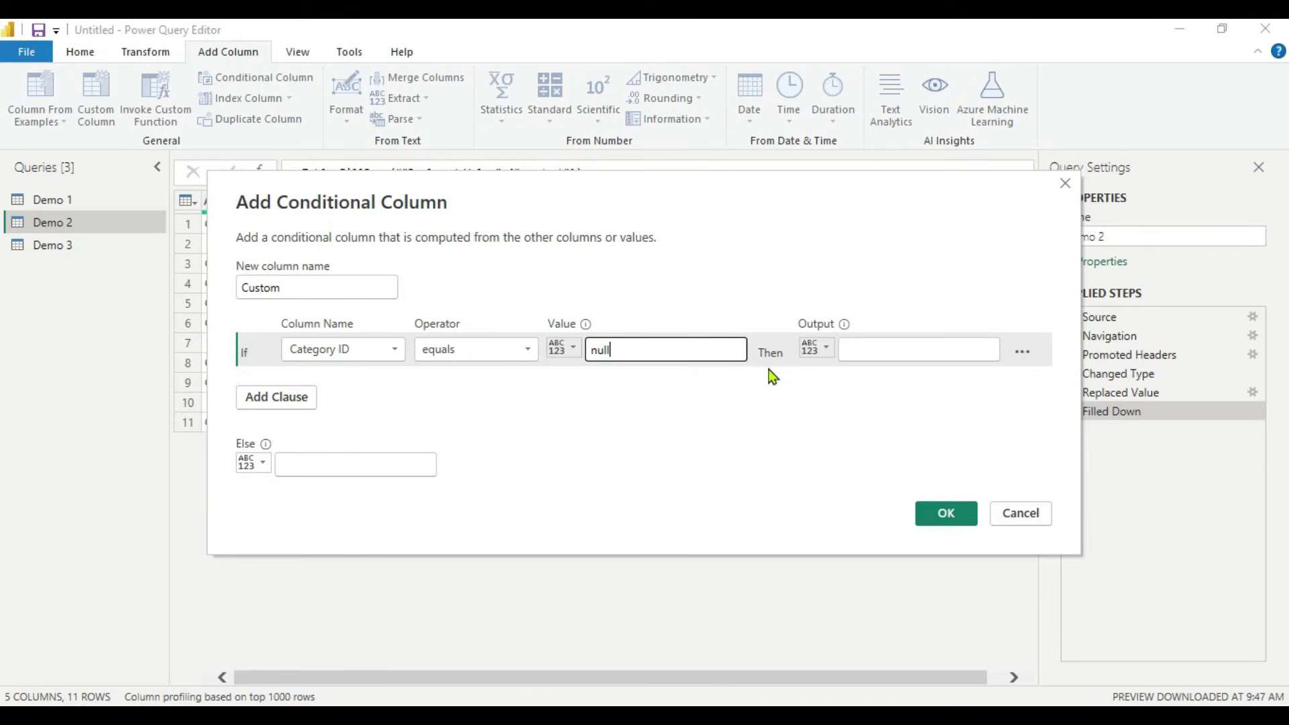
pyautogui.click(873, 353)
pyautogui.write('1')
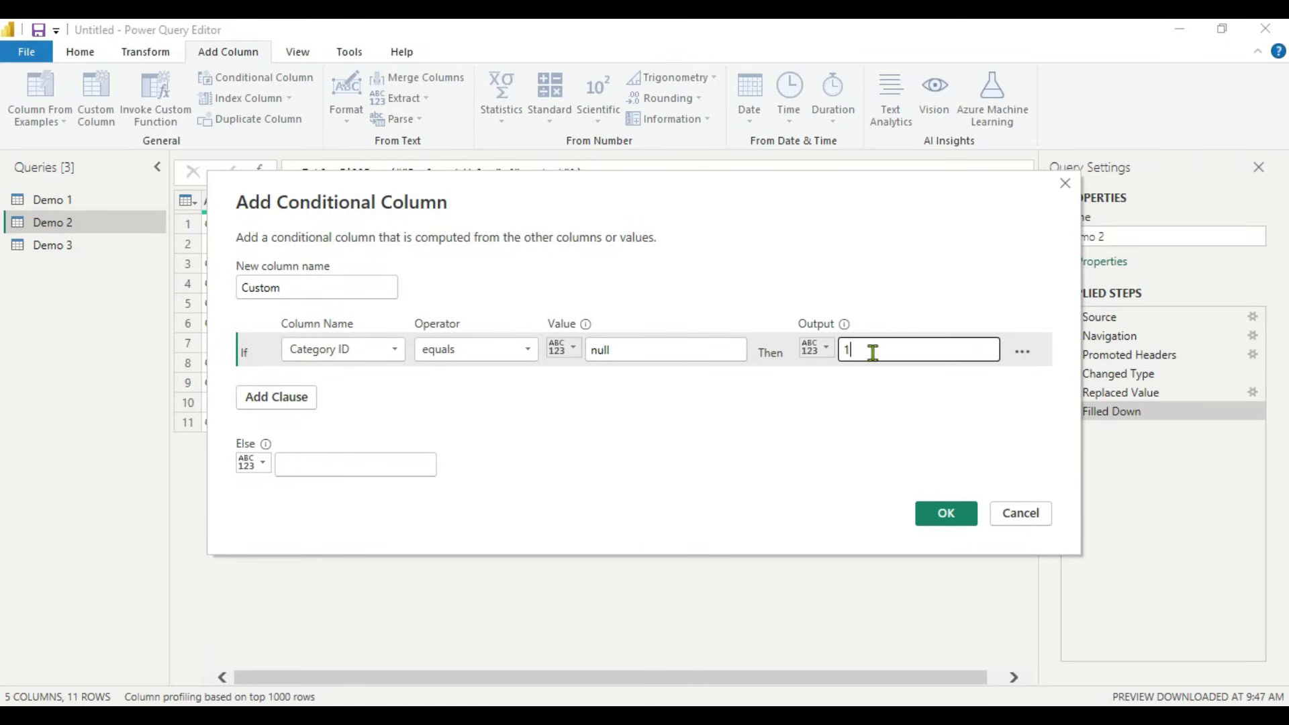
pyautogui.click(336, 468)
pyautogui.write('0')
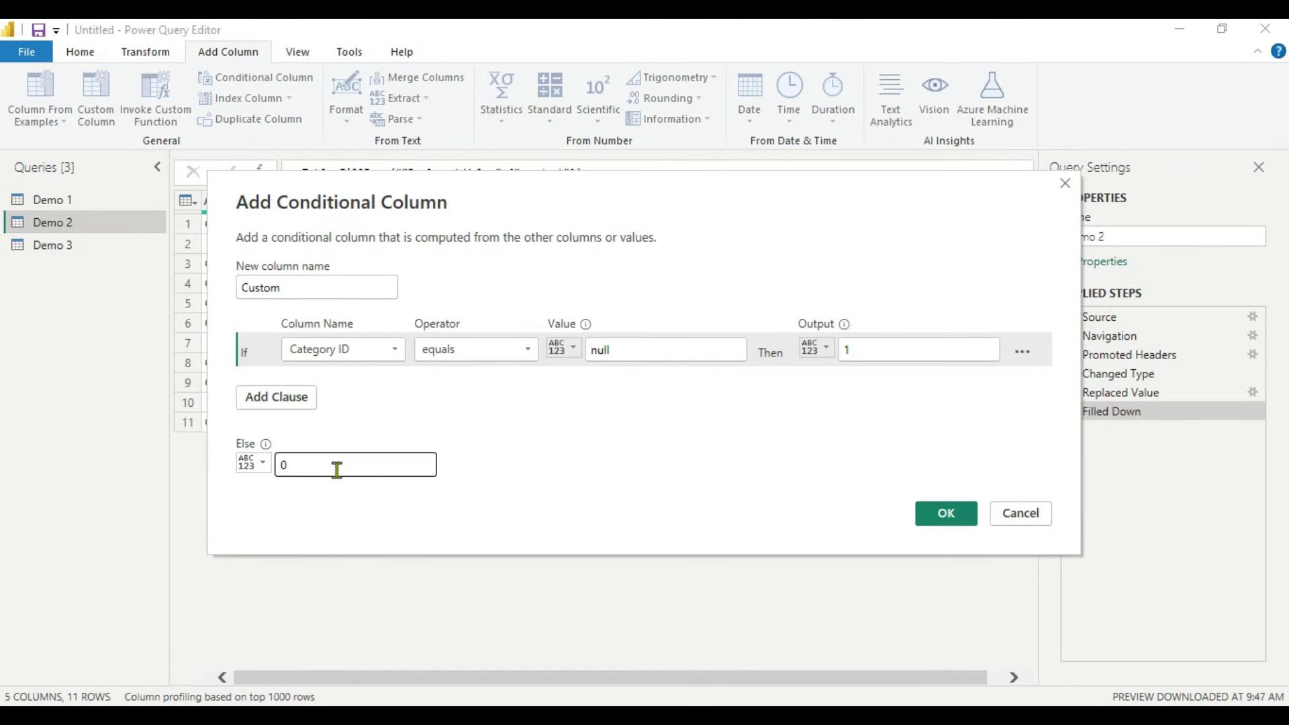
pyautogui.click(954, 518)
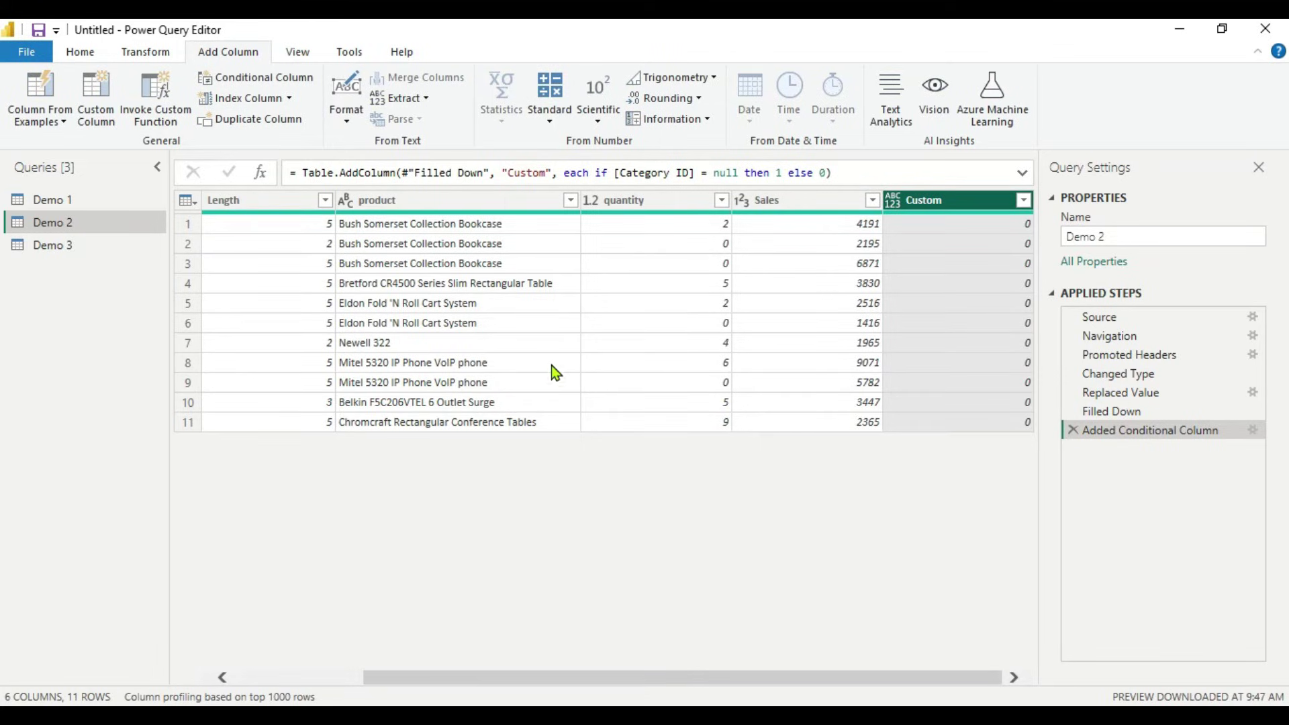
# Step: Trim the text in the Category ID column
pyautogui.moveTo(602, 681); pyautogui.dragTo(407, 702)
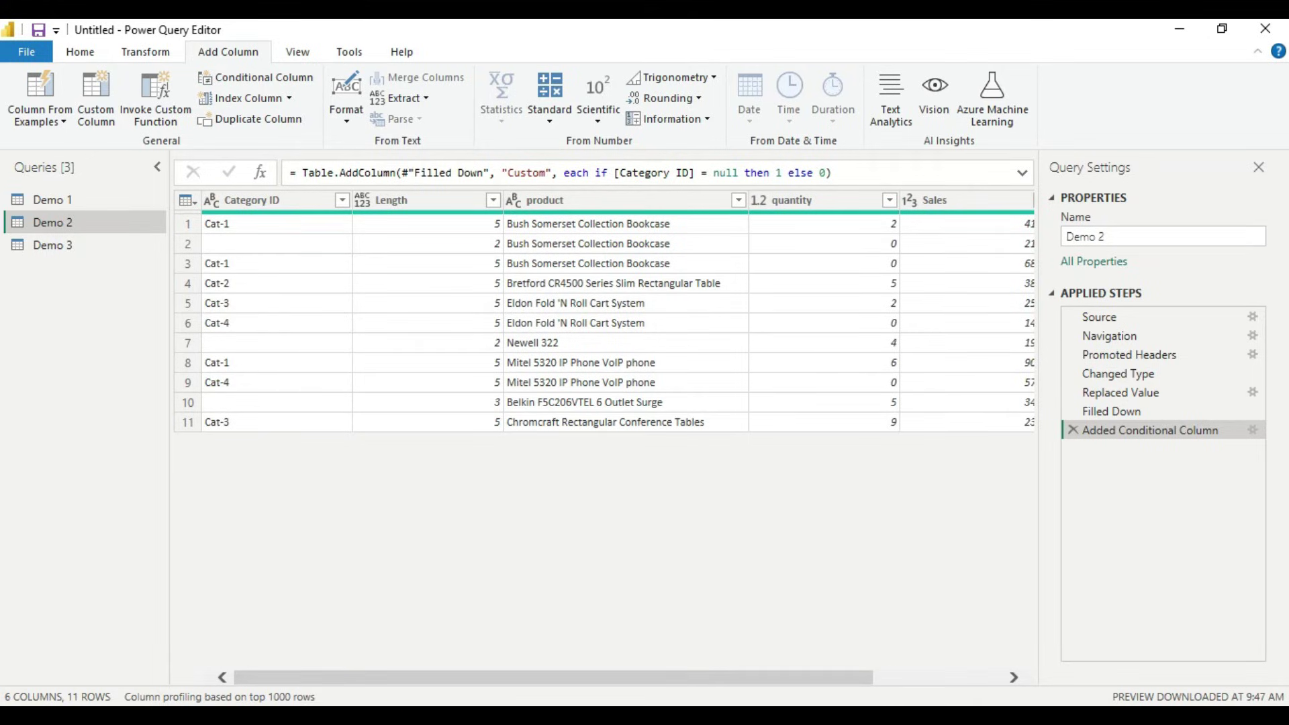
pyautogui.moveTo(407, 679); pyautogui.dragTo(324, 666)
pyautogui.click(246, 204)
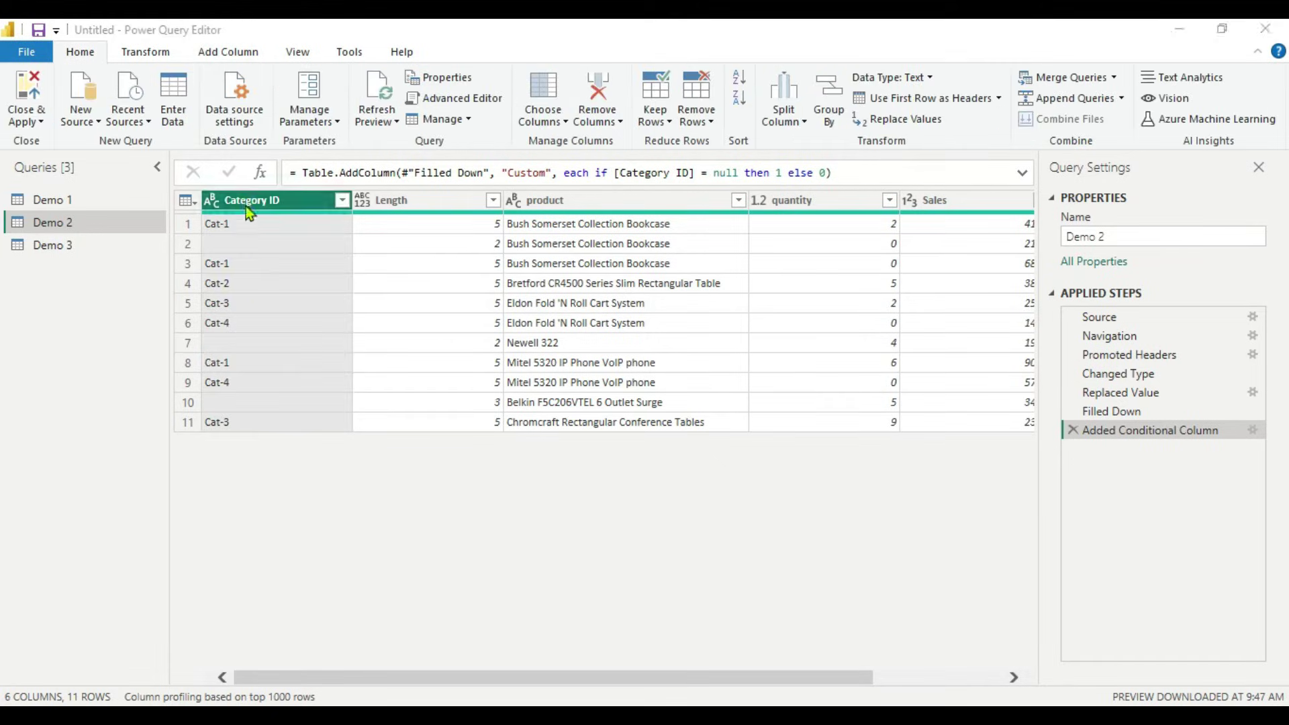
pyautogui.rightClick(245, 204)
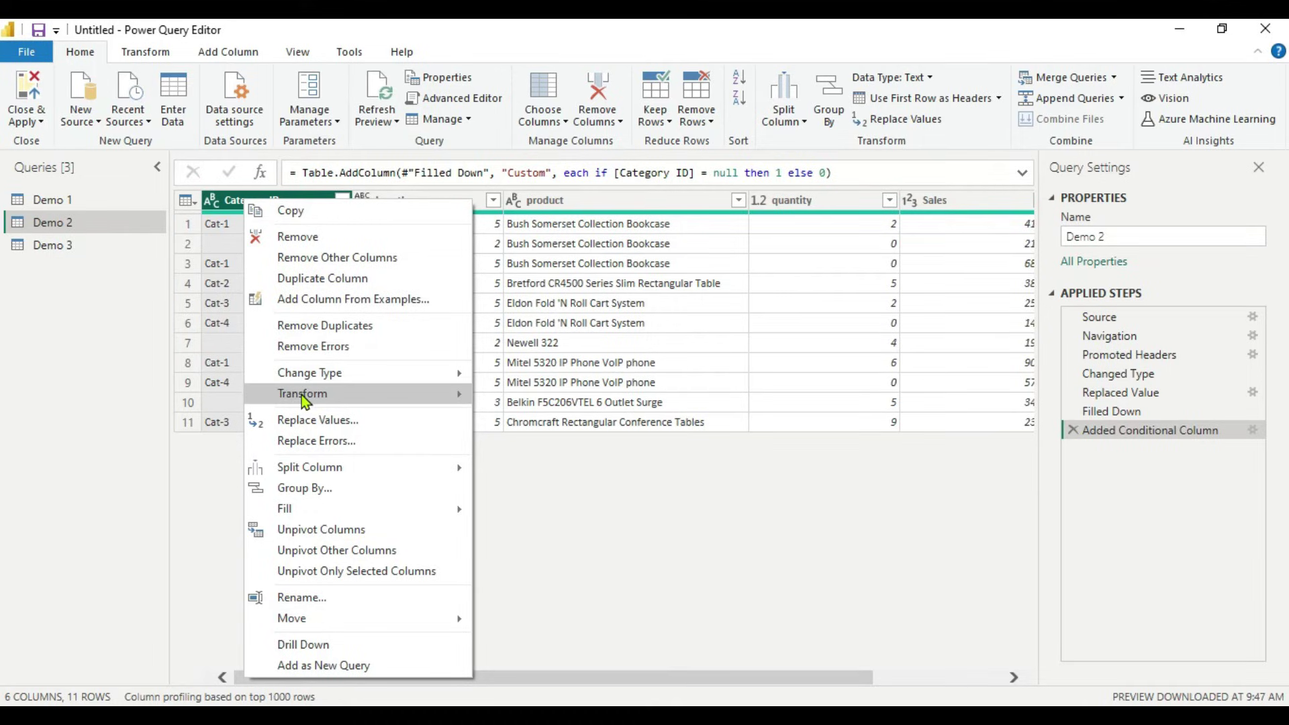
pyautogui.moveTo(299, 394)
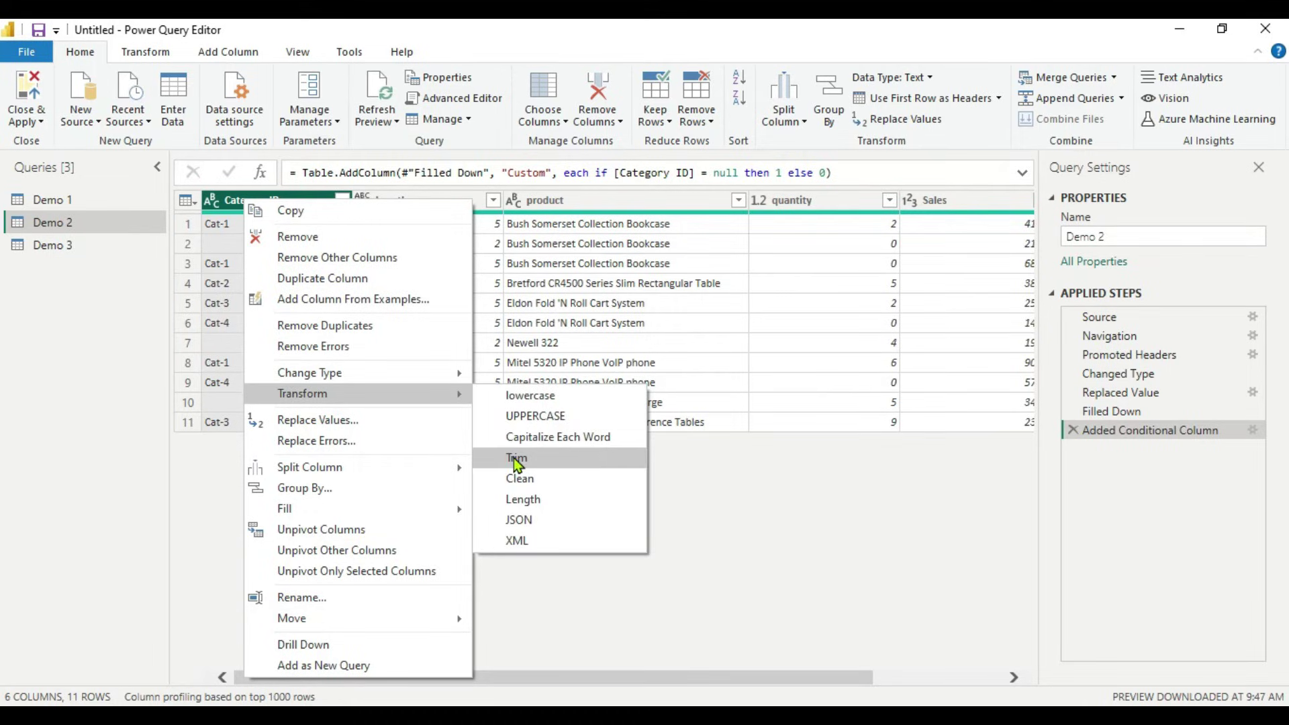
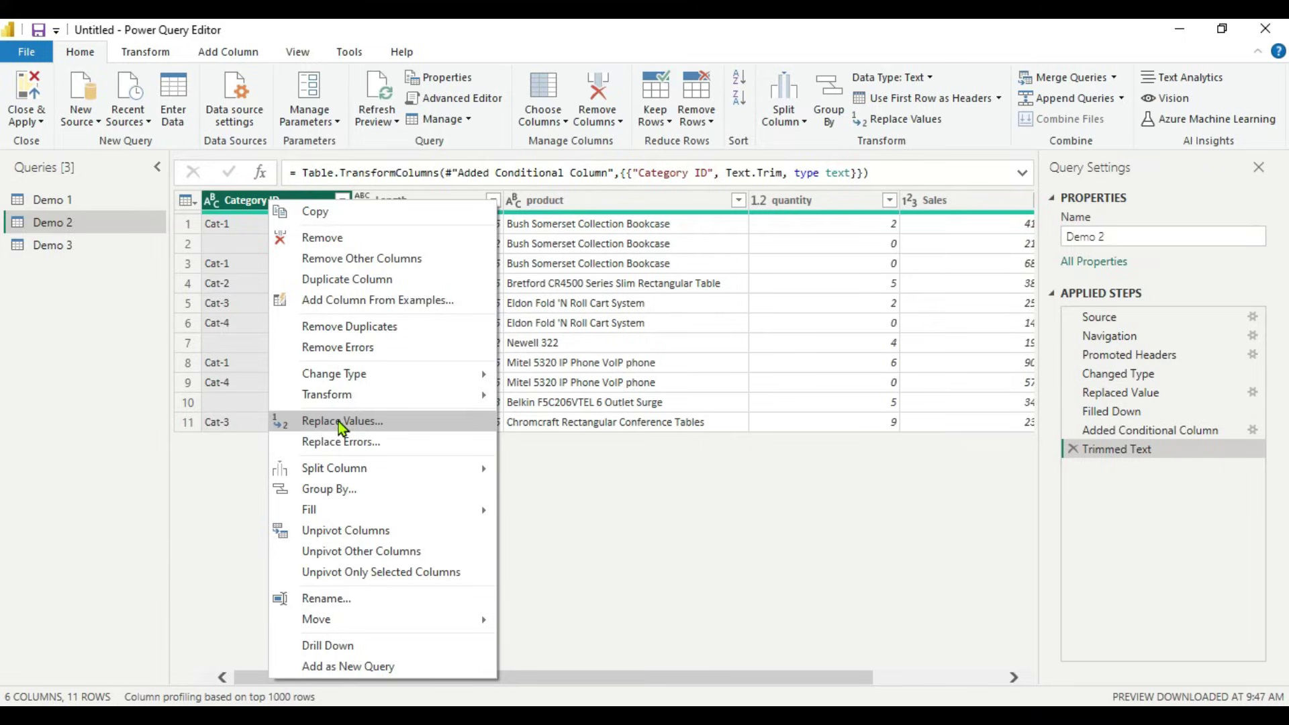
# Step: Replace the empty values in the Category ID column with null
pyautogui.click(338, 422)
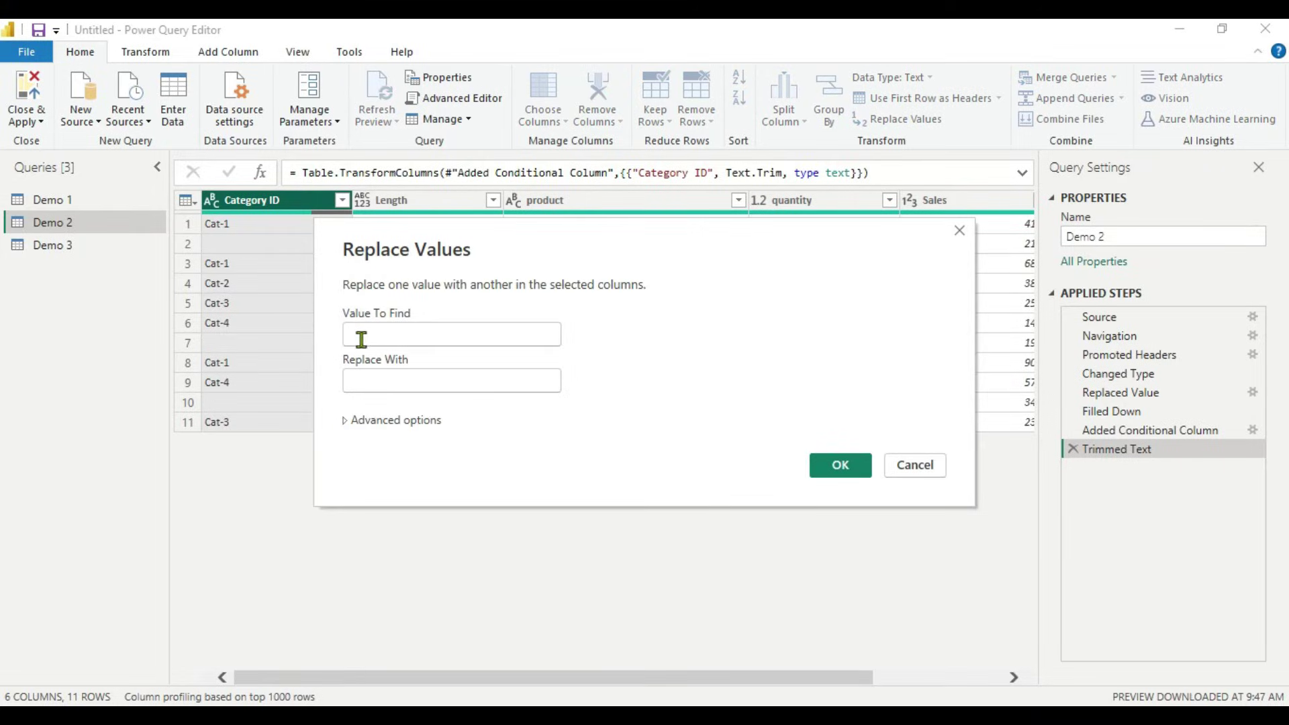
pyautogui.click(372, 382)
pyautogui.write('n')
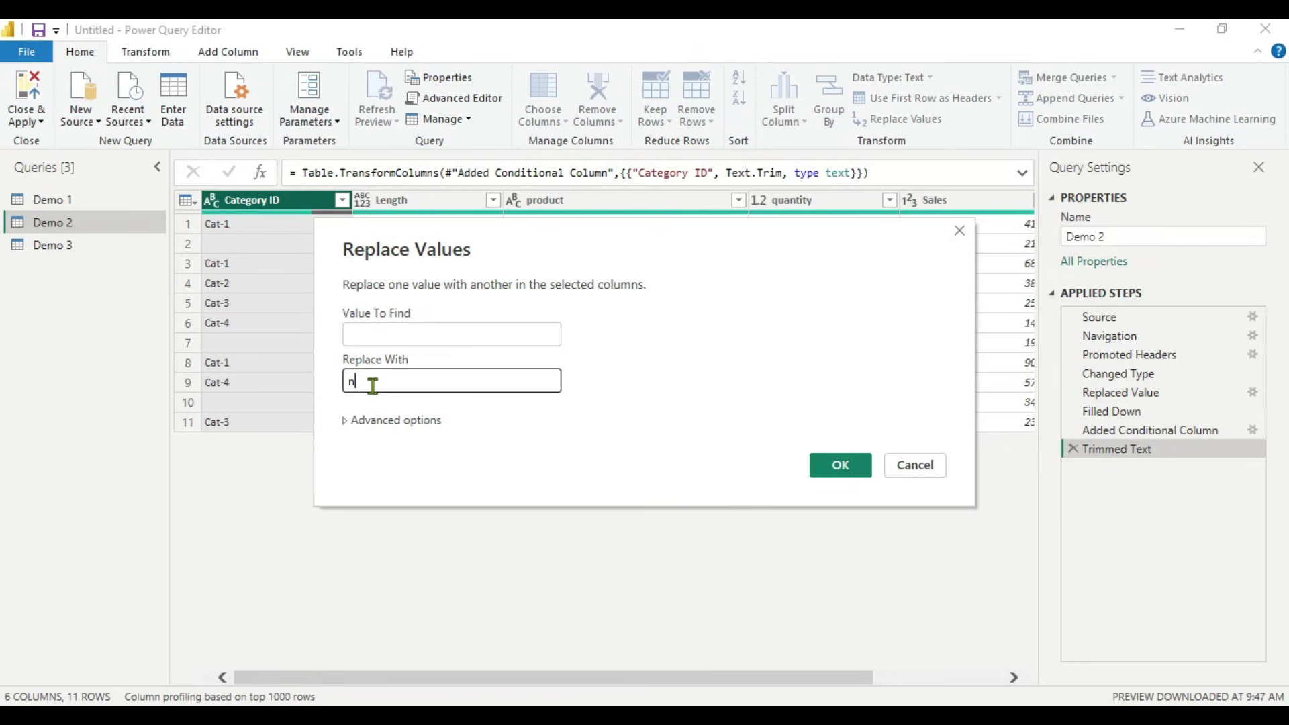
pyautogui.write('ull')
pyautogui.click(840, 465)
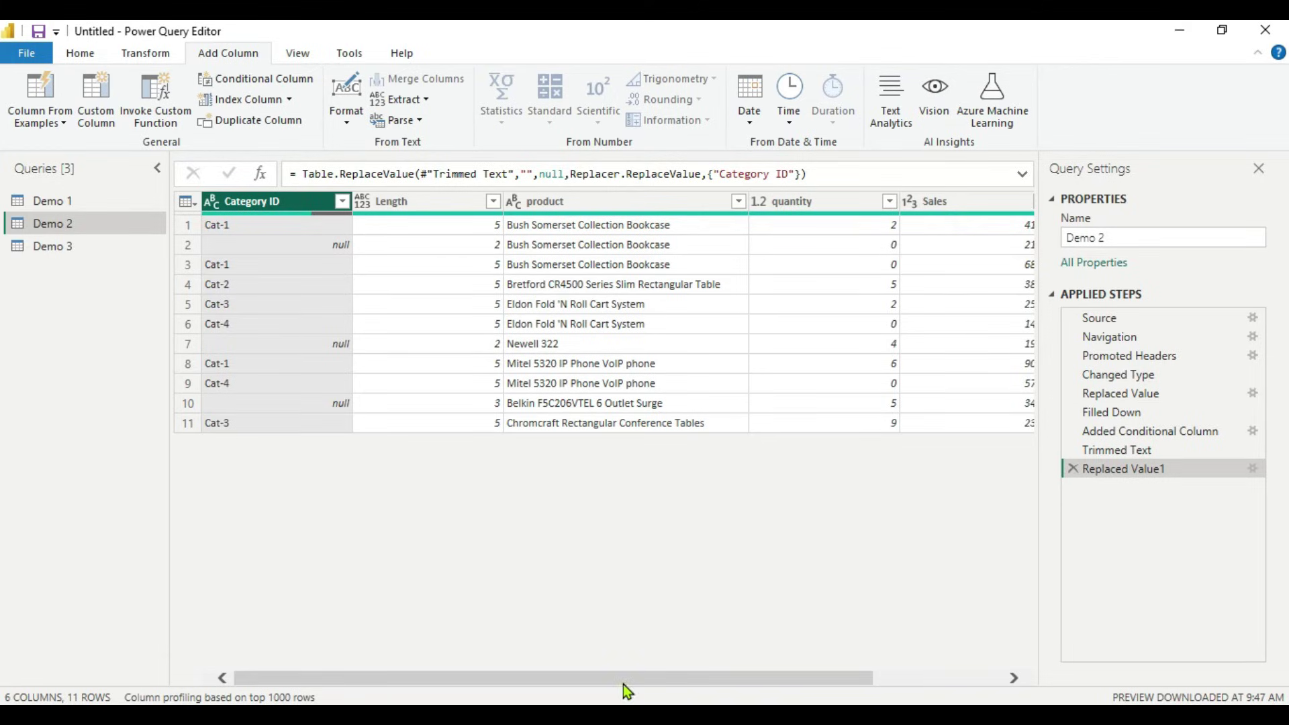
# Step: Move the conditional column step to the end of Demo 2's applied steps and reapply its condition: Category ID equals null gives 1, otherwise 0
pyautogui.moveTo(623, 679); pyautogui.dragTo(856, 668)
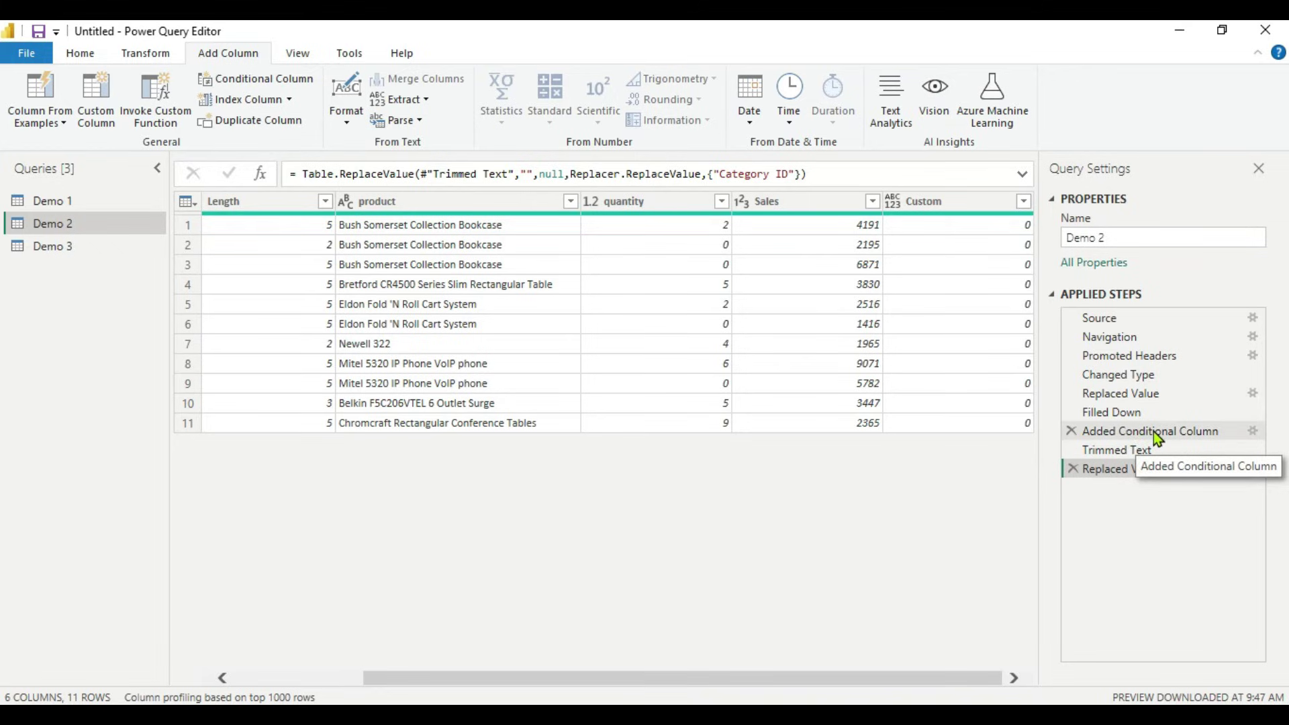
pyautogui.moveTo(1153, 431); pyautogui.dragTo(1144, 493)
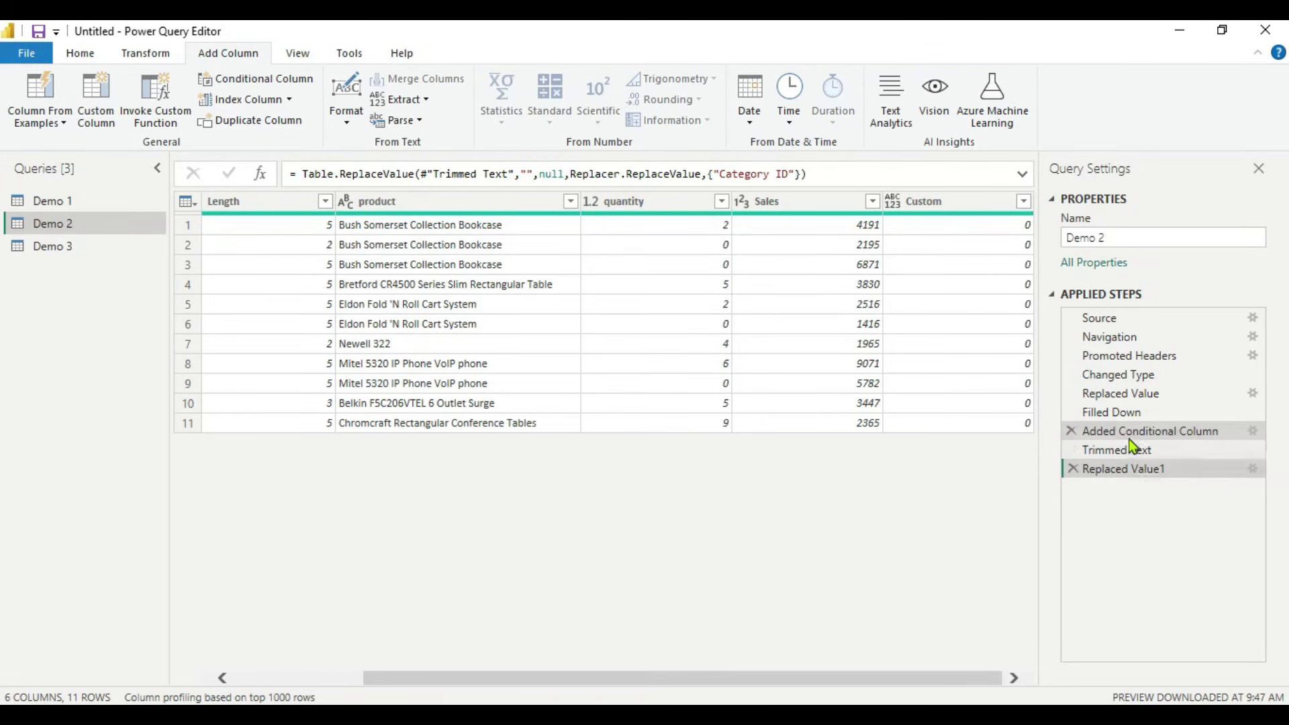
pyautogui.moveTo(1128, 437); pyautogui.dragTo(1117, 495)
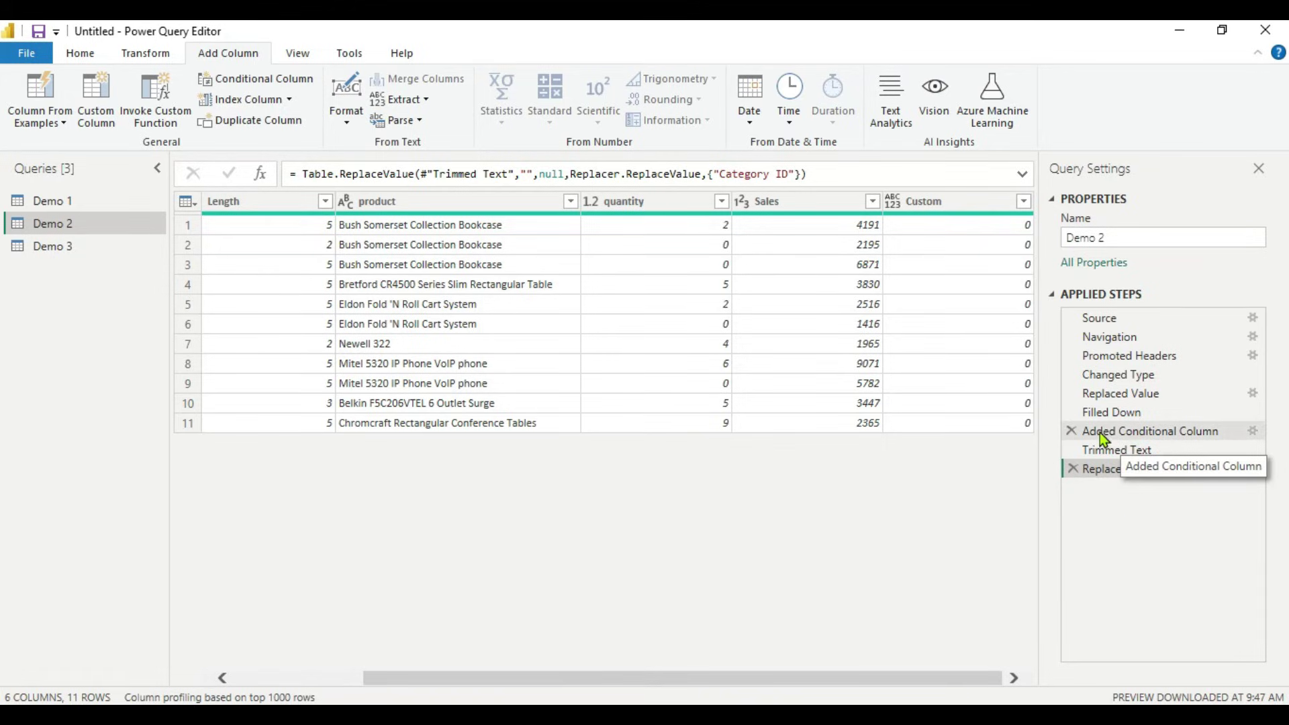
pyautogui.moveTo(1103, 437); pyautogui.dragTo(1081, 489)
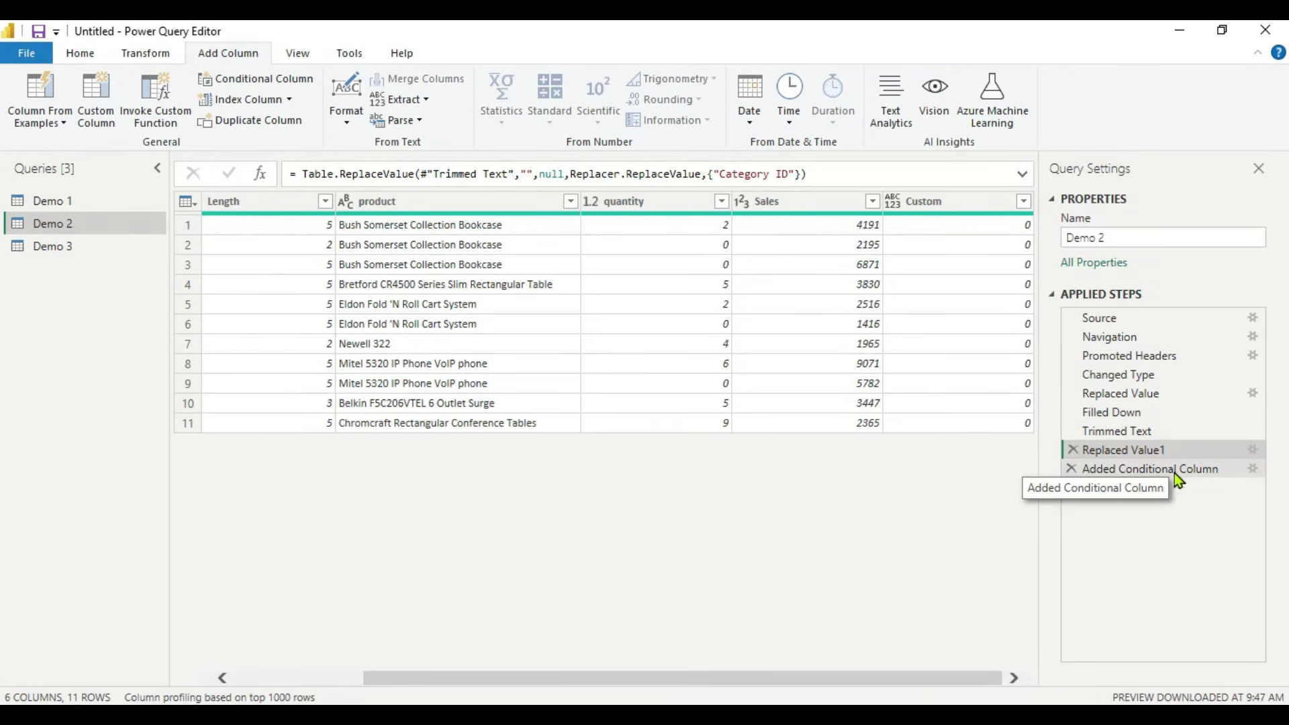
pyautogui.click(1254, 469)
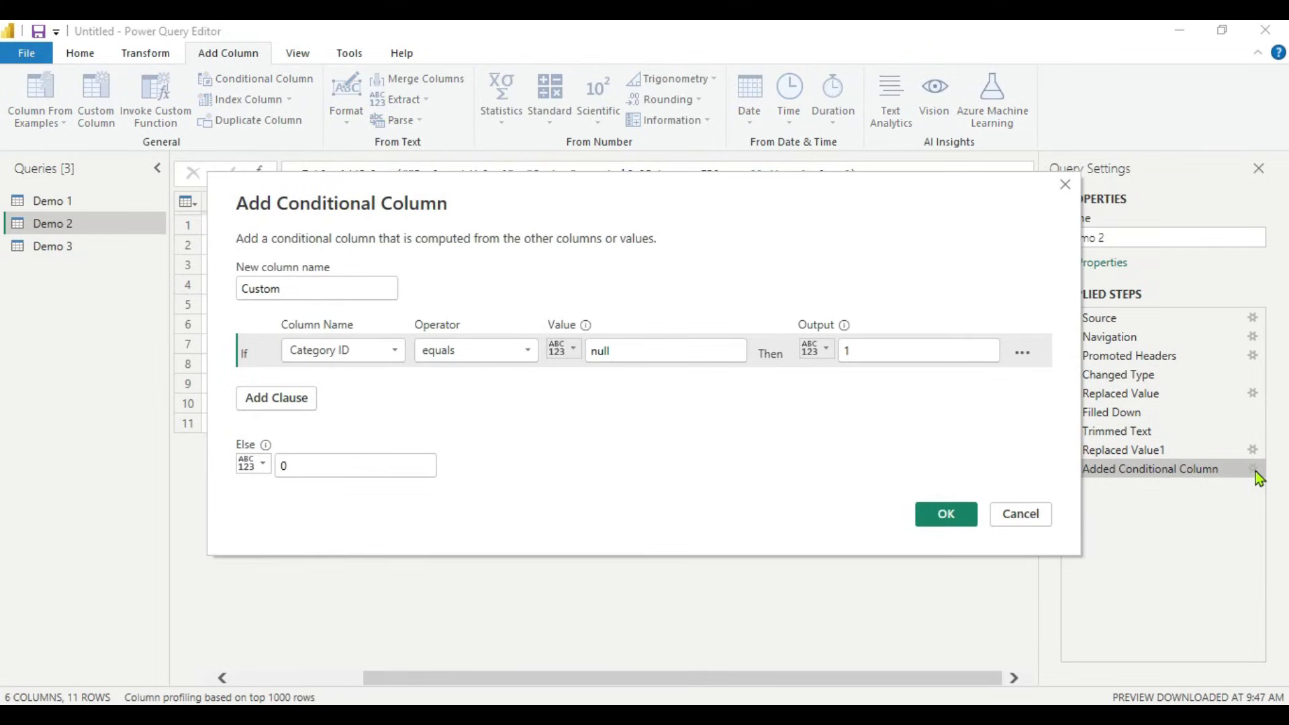
pyautogui.click(958, 516)
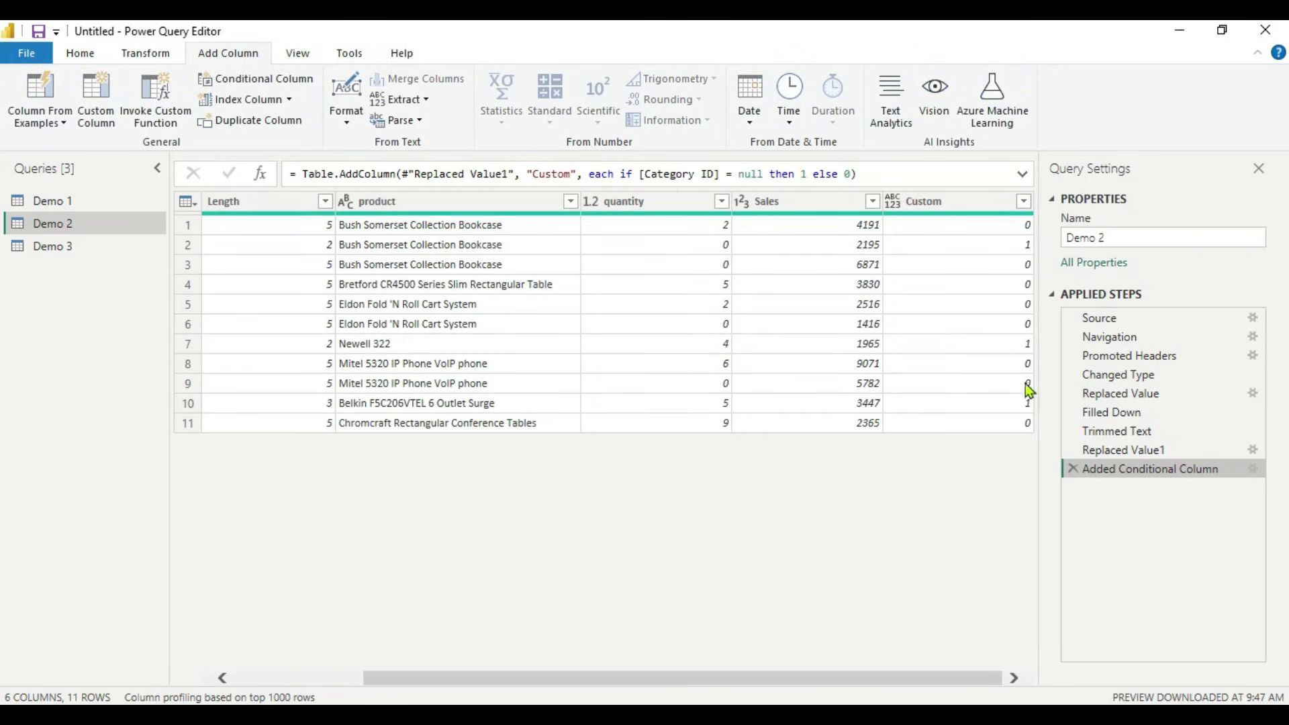
pyautogui.moveTo(807, 679); pyautogui.dragTo(679, 680)
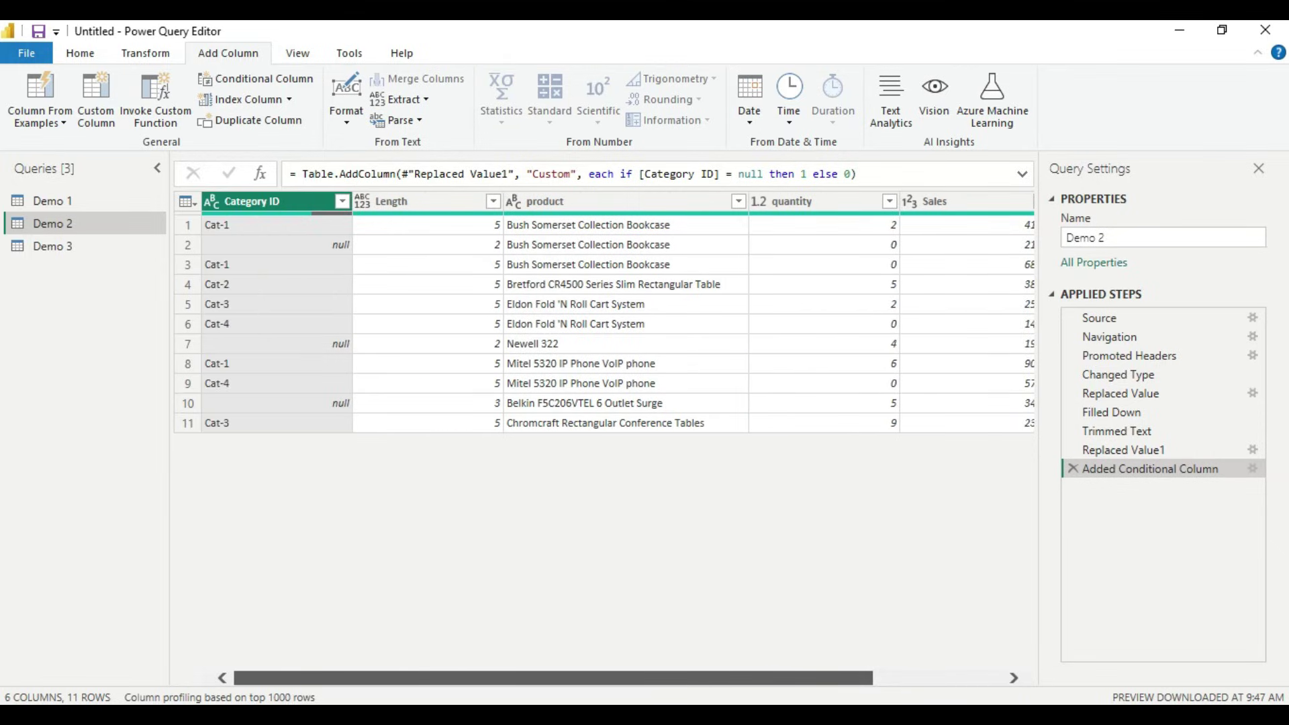
# Step: Delete the last three applied steps of Demo 2: Replaced Value2, Added Conditional Column and Replaced Value1
pyautogui.moveTo(553, 678)
pyautogui.mouseDown()
pyautogui.moveTo(682, 678)
pyautogui.moveTo(554, 678)
pyautogui.mouseUp()
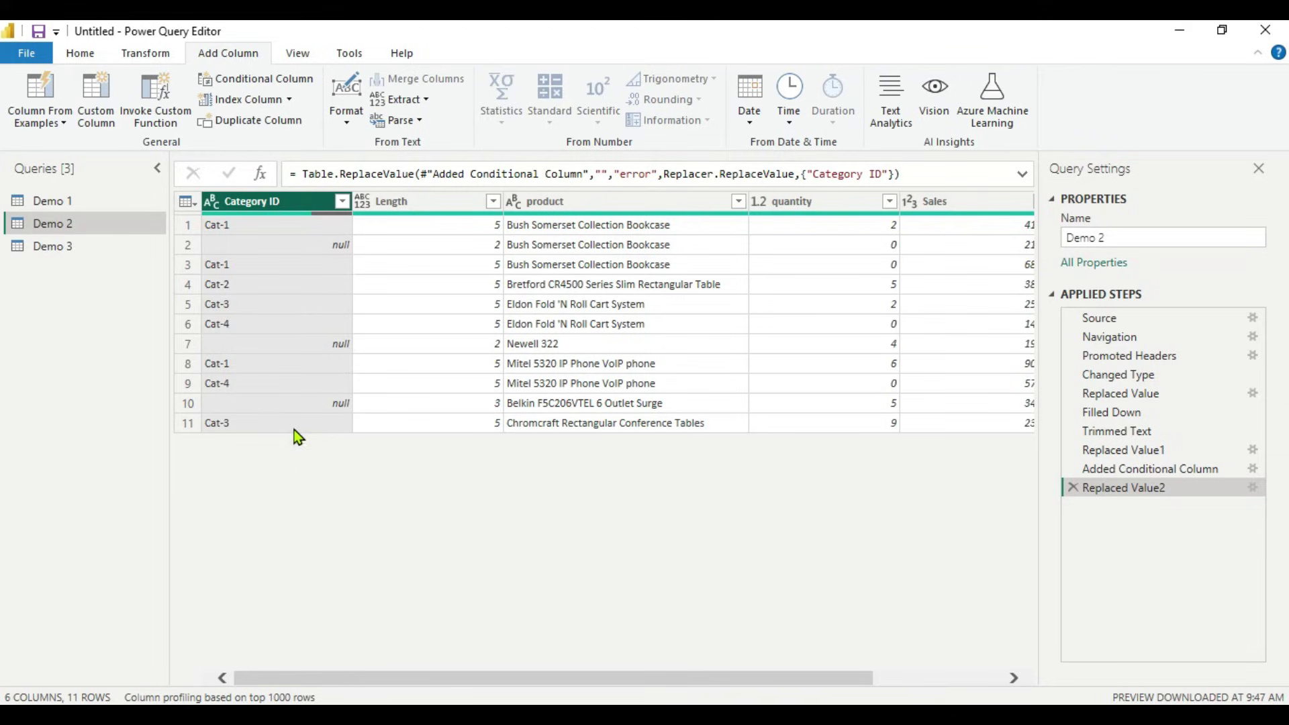
pyautogui.click(1070, 491)
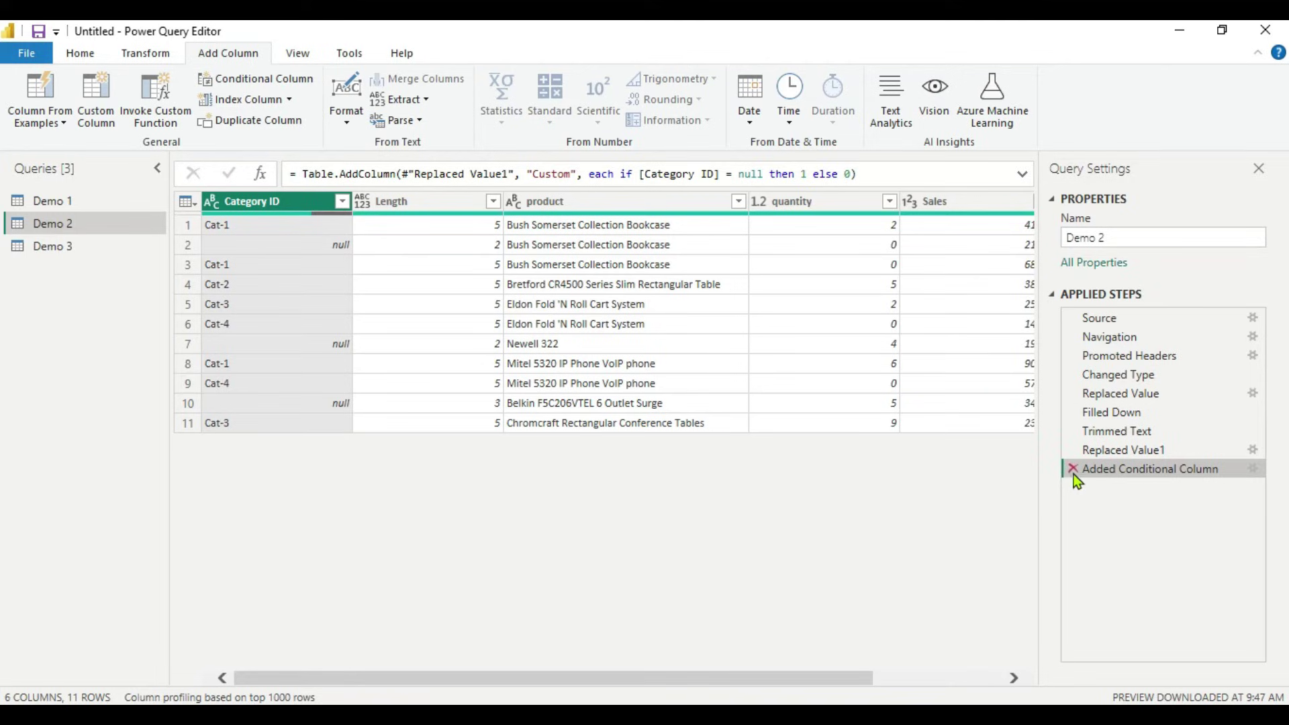
pyautogui.click(1073, 471)
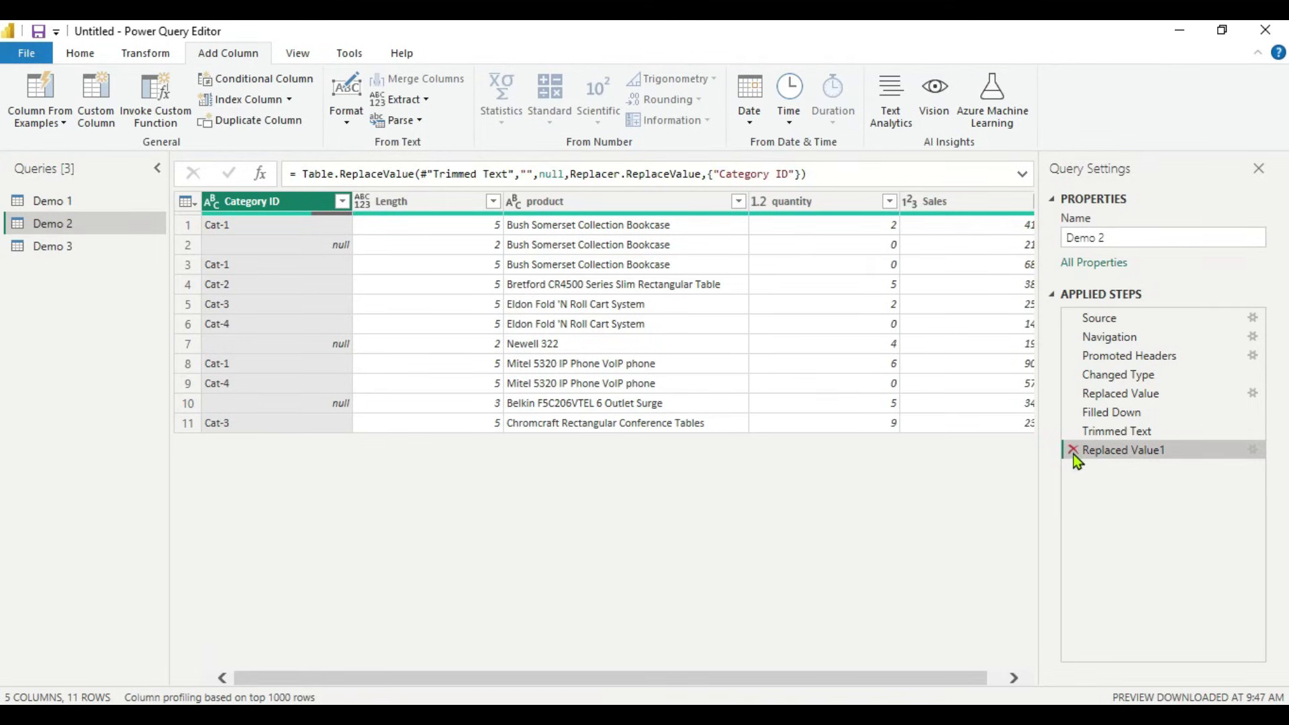
pyautogui.click(1074, 454)
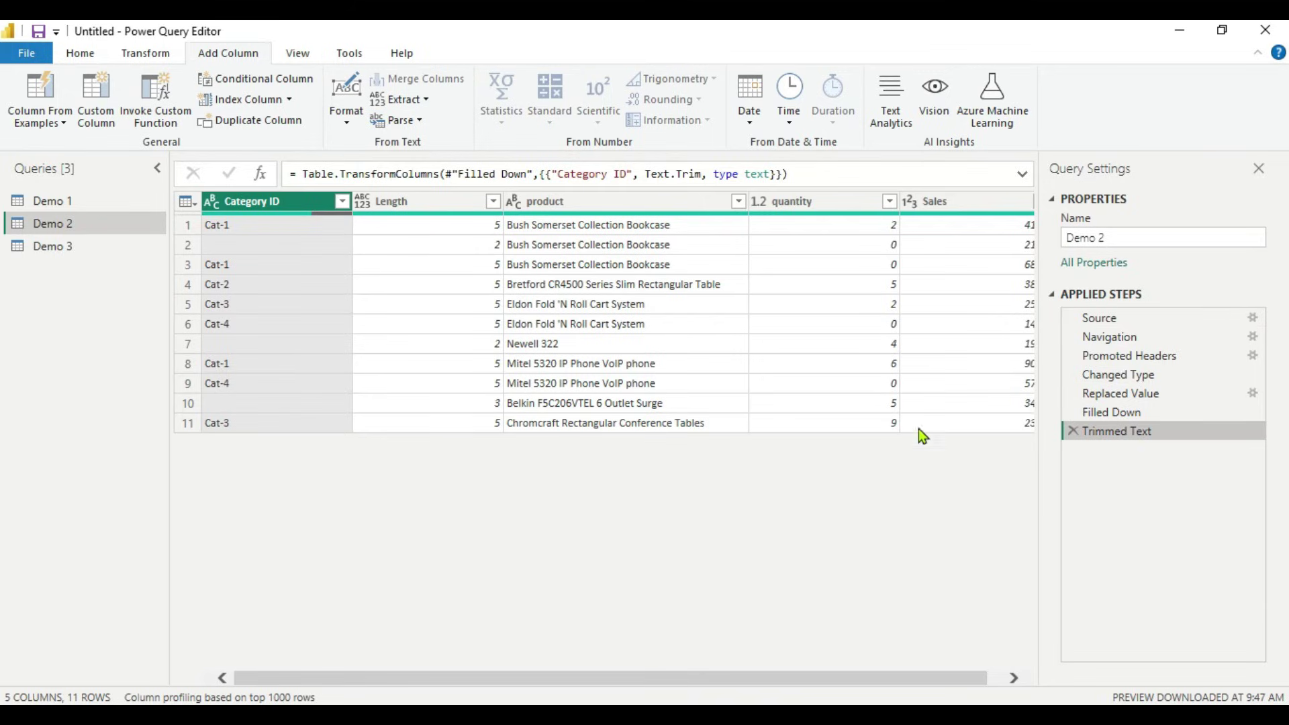
# Step: Replace the empty values in the Category ID column with the text "error"
pyautogui.rightClick(249, 203)
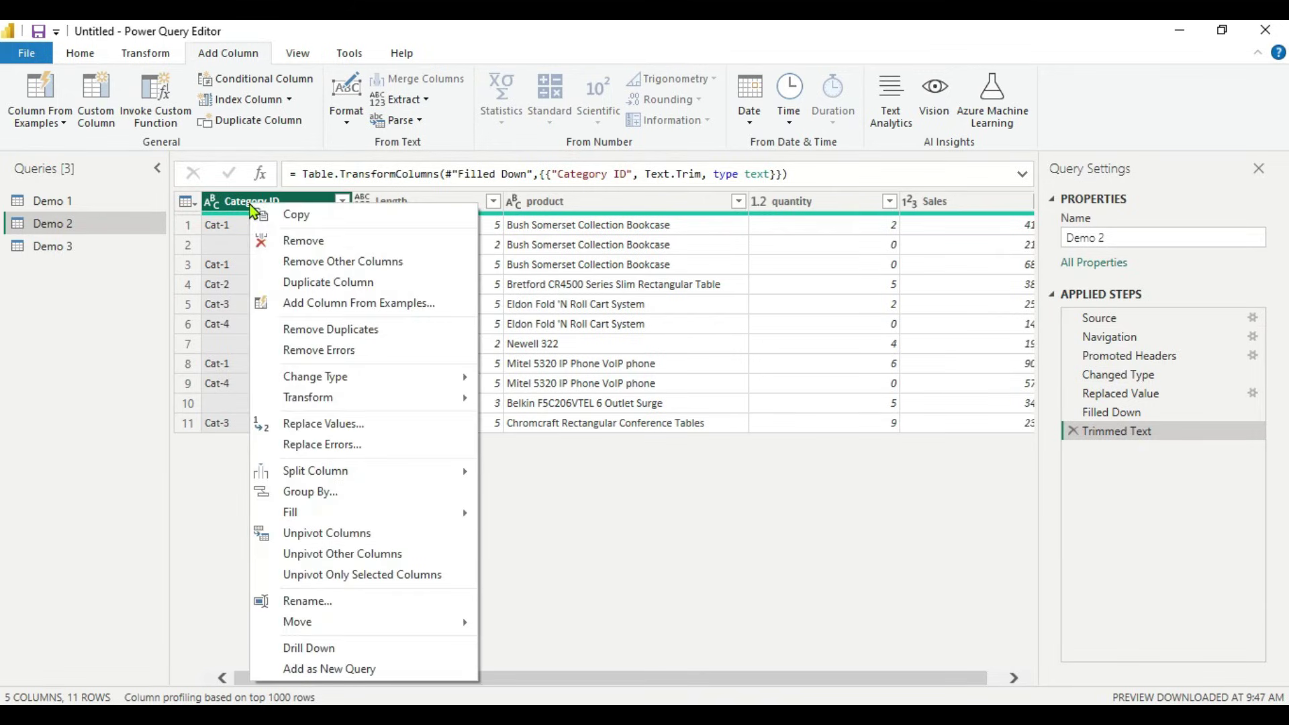
pyautogui.click(306, 424)
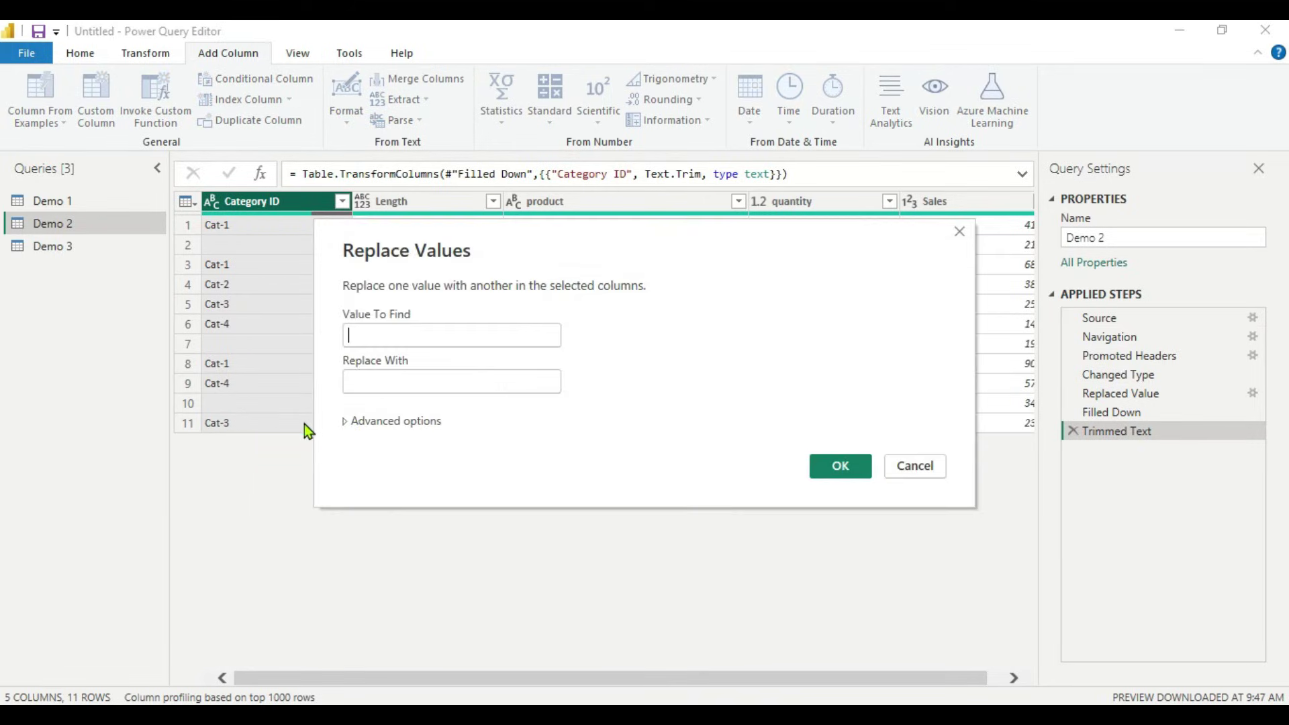
pyautogui.click(366, 377)
pyautogui.write('errror')
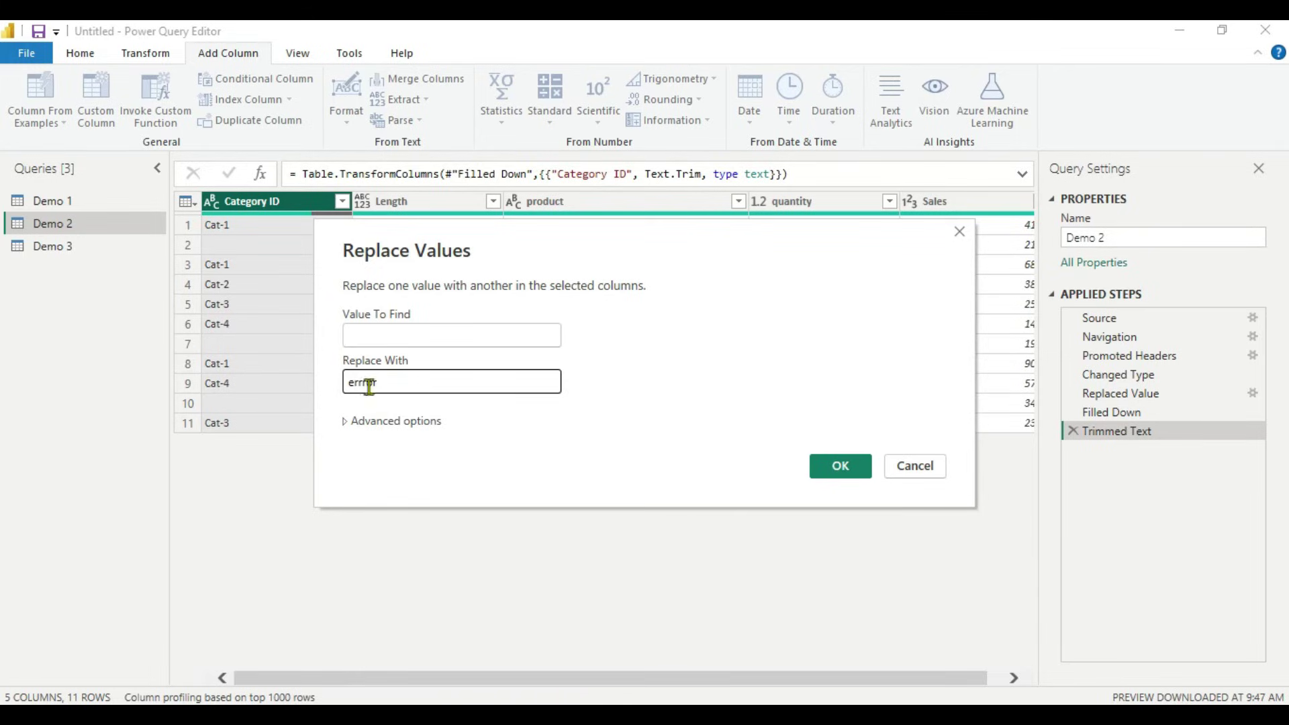
pyautogui.click(830, 470)
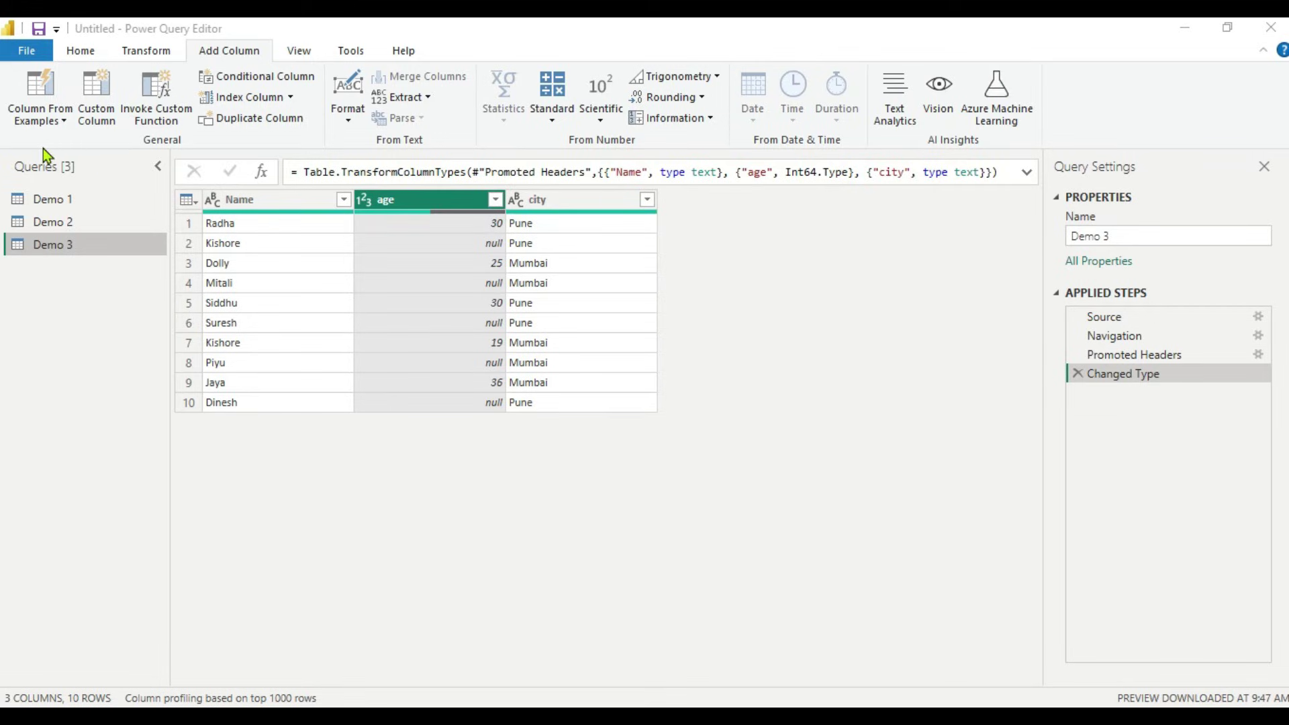
# Step: Add a custom column named new to Demo 3 with the formula if [age]>30 then "eligible" else "not eligible"
pyautogui.click(94, 113)
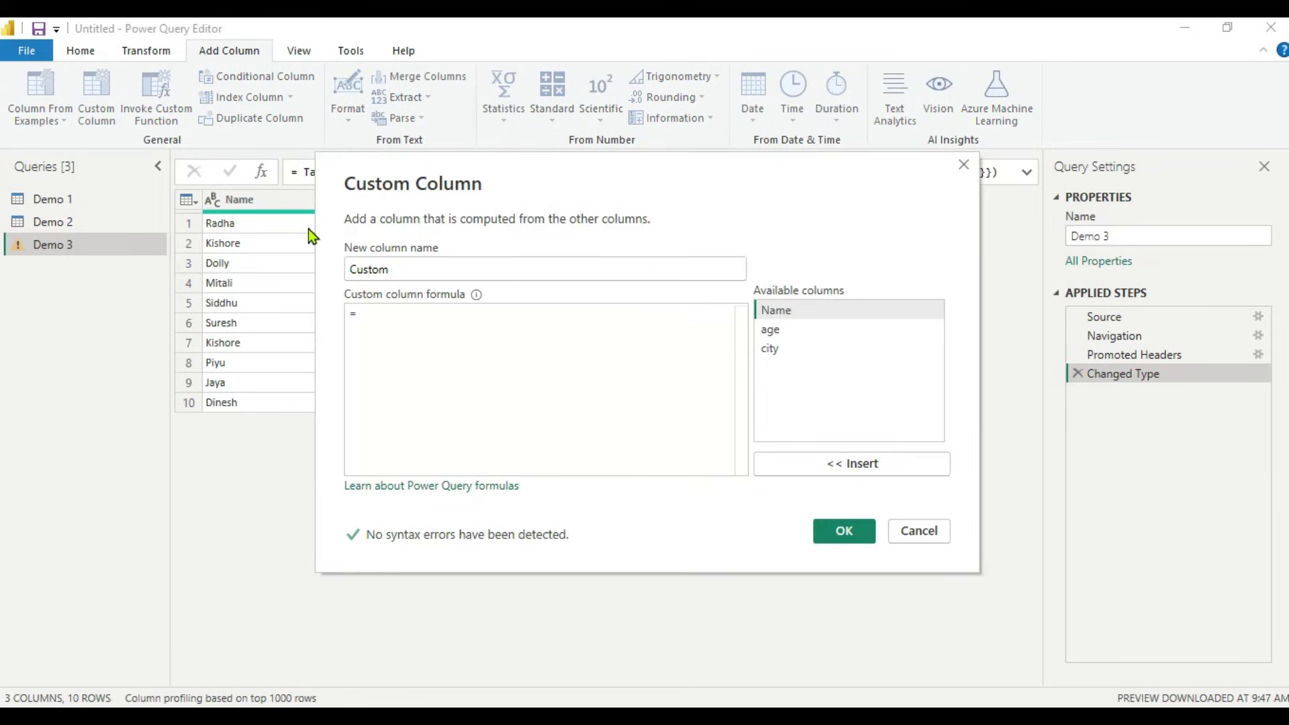
pyautogui.doubleClick(379, 270)
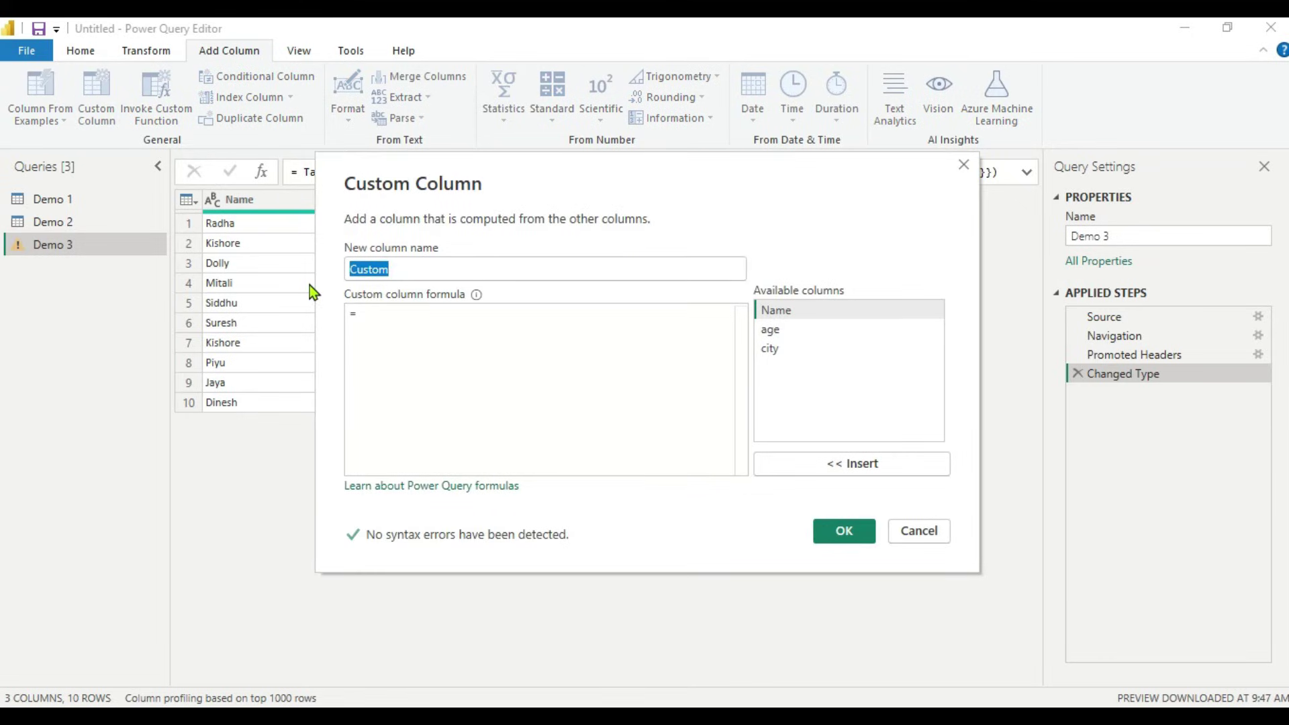
pyautogui.write('new')
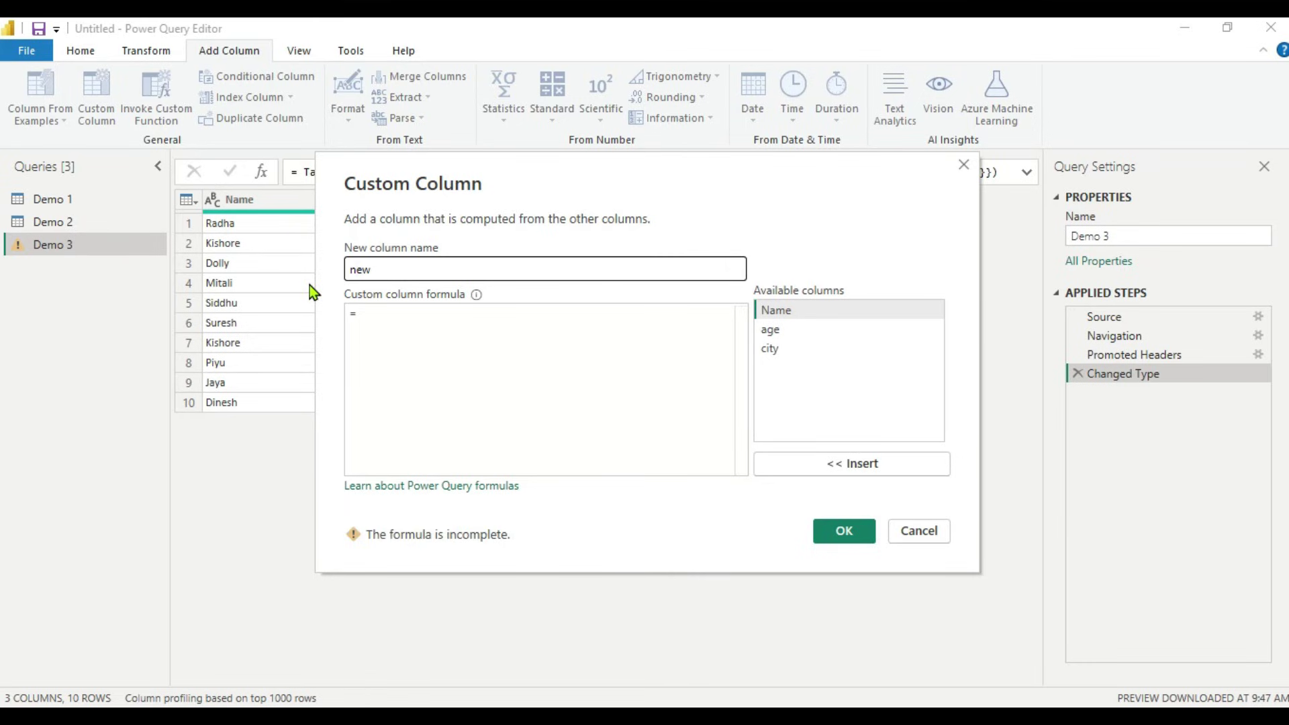
pyautogui.click(374, 309)
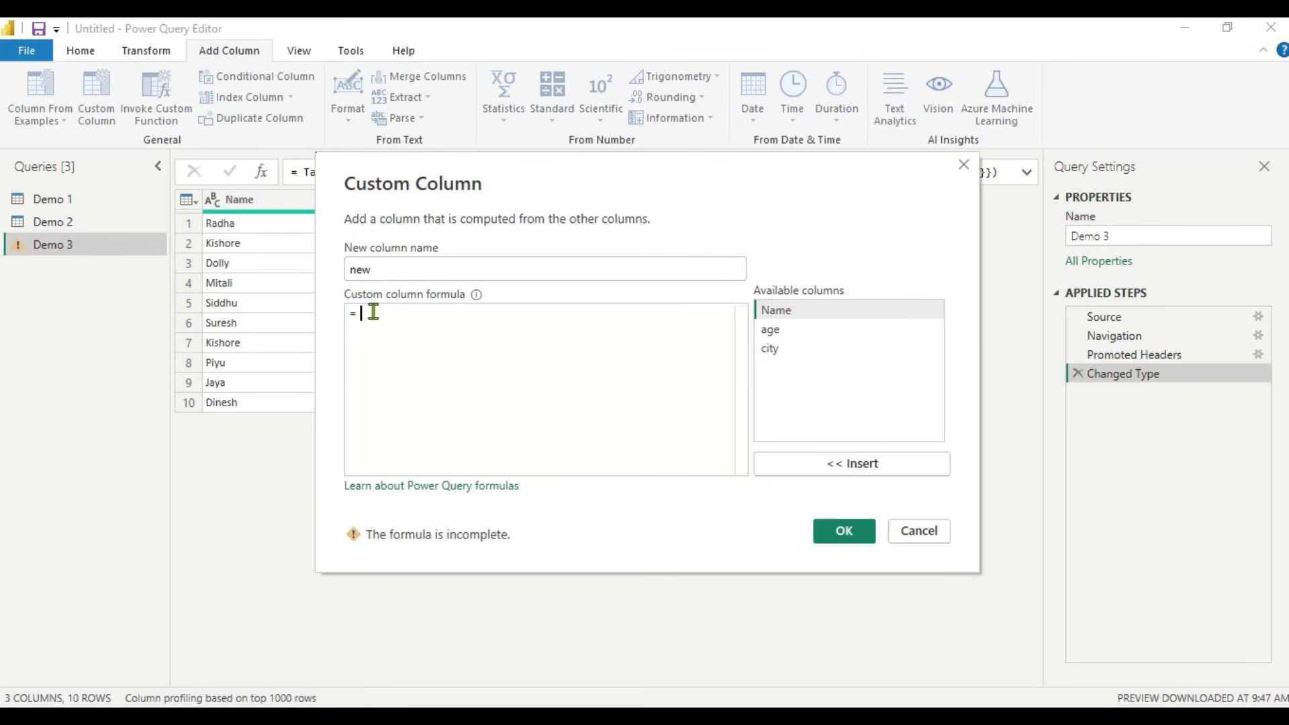
pyautogui.write('if')
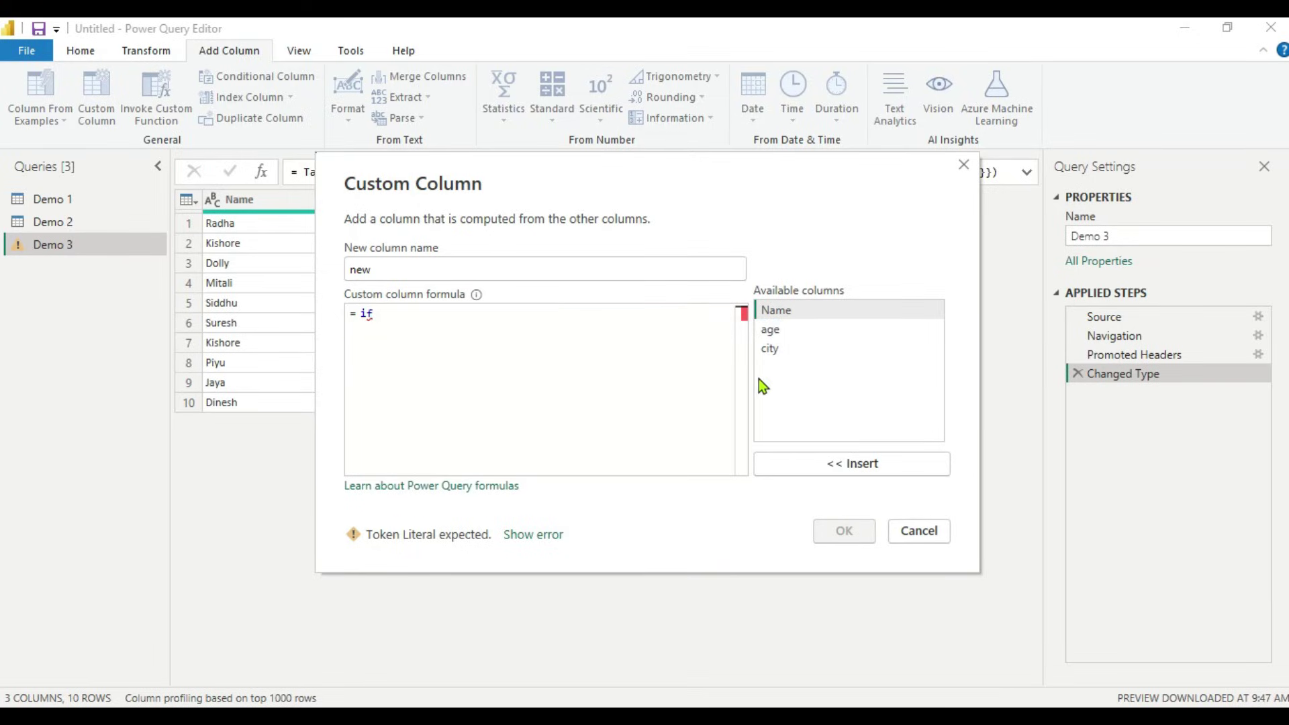
pyautogui.click(768, 330)
pyautogui.doubleClick(768, 329)
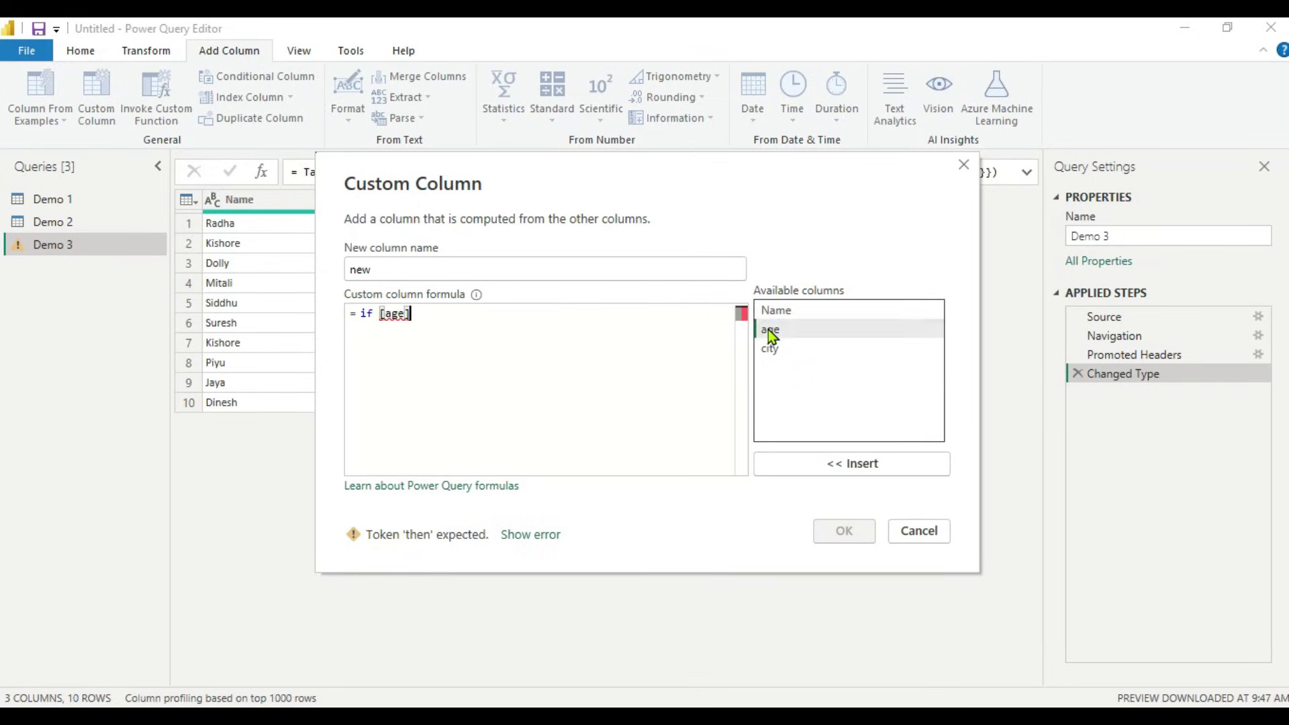
pyautogui.write('>')
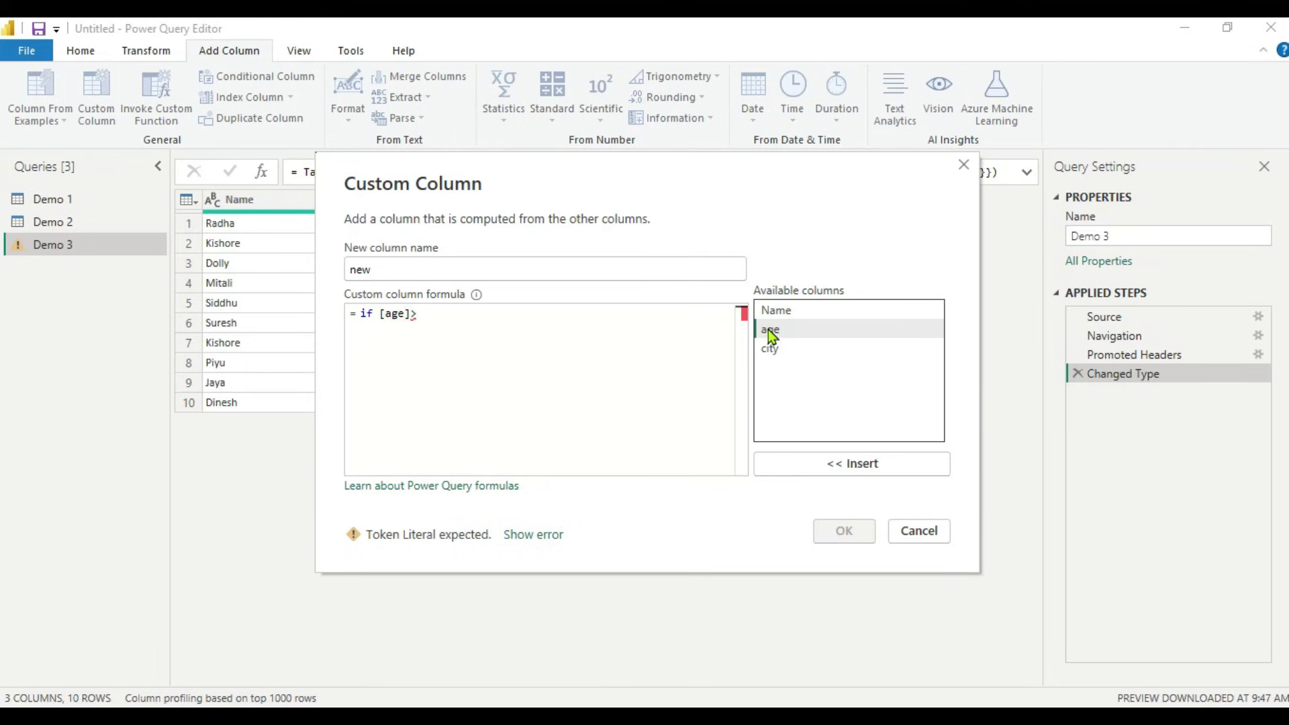
pyautogui.write('30 th')
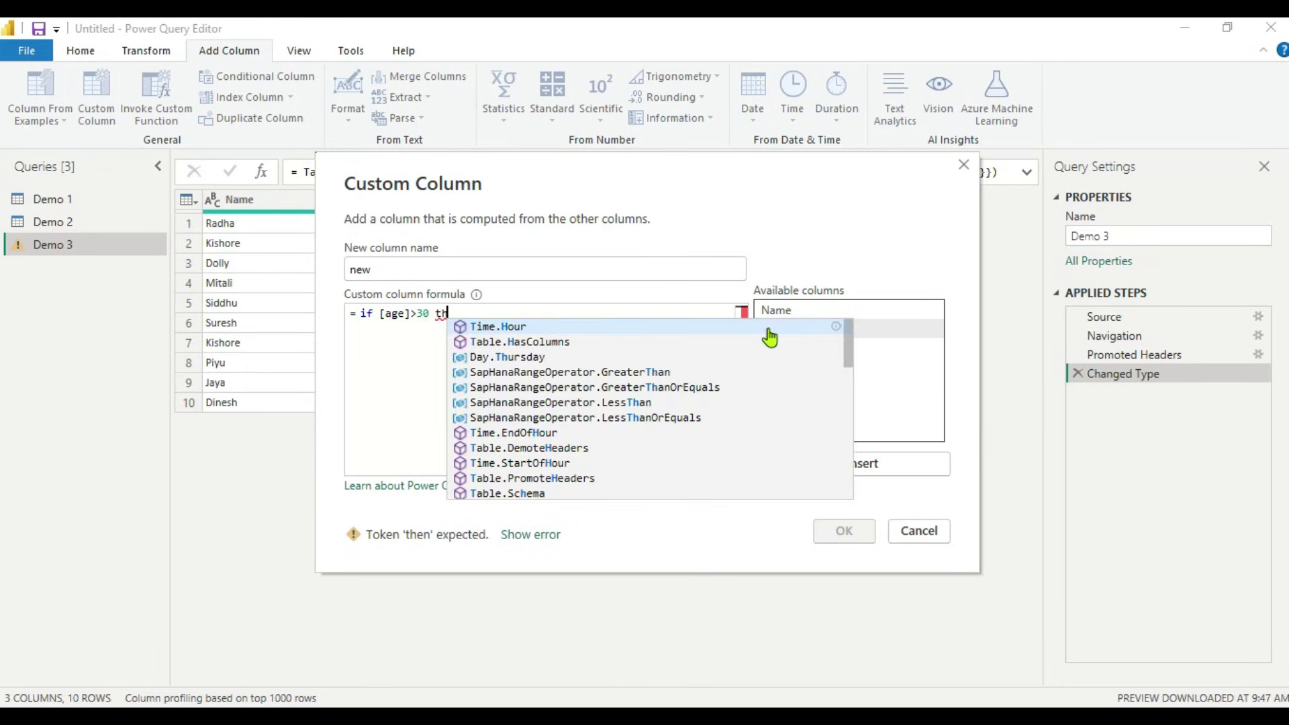
pyautogui.write('en "elig')
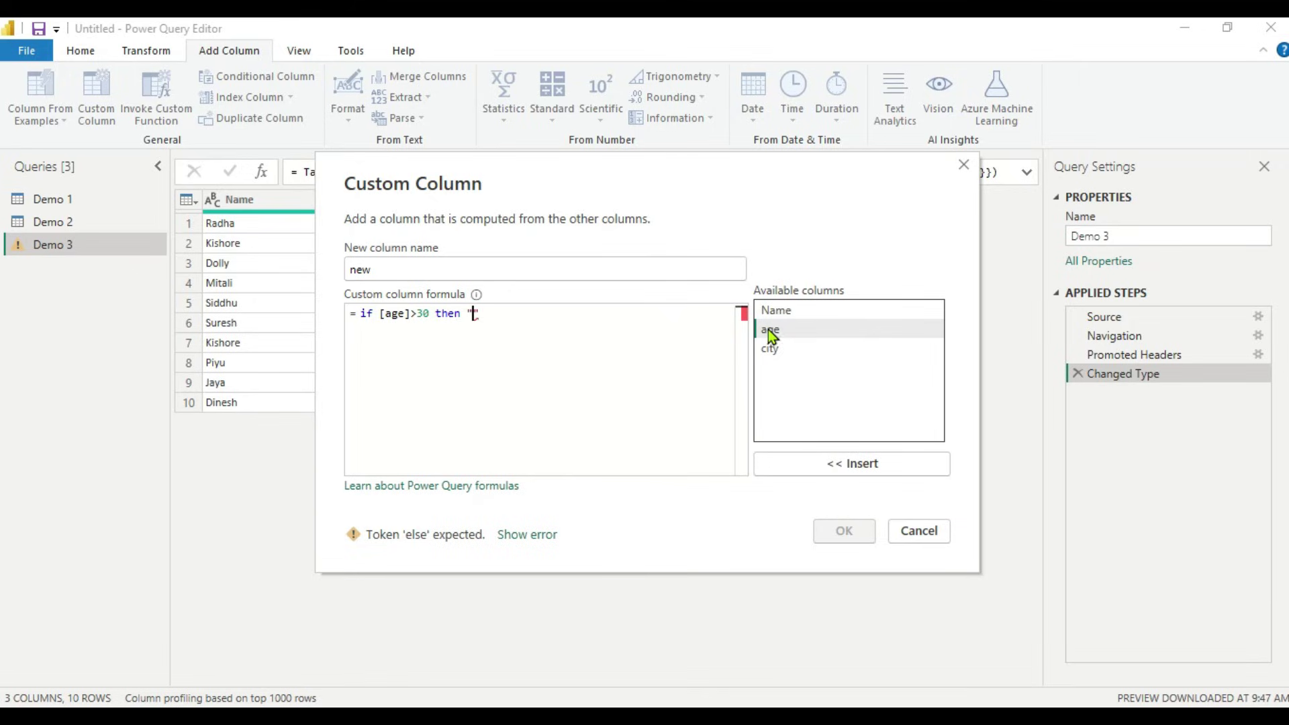
pyautogui.write('ible" else')
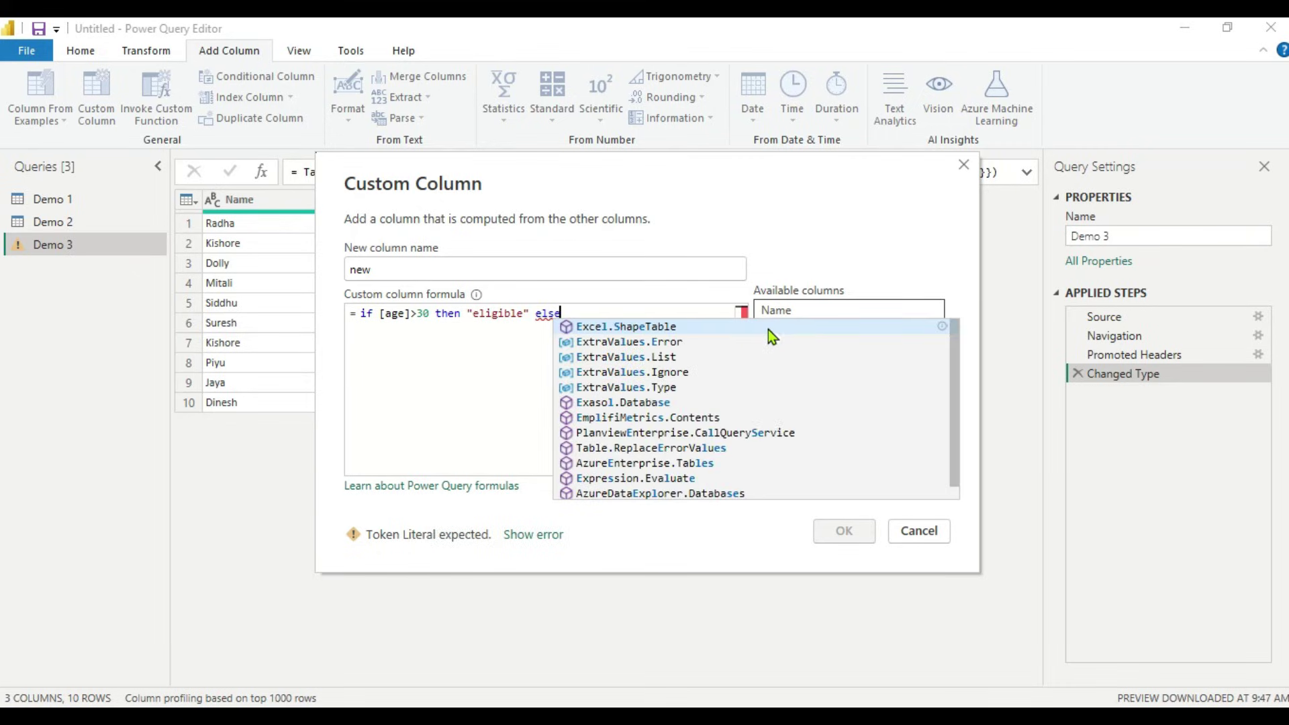
pyautogui.write(' "')
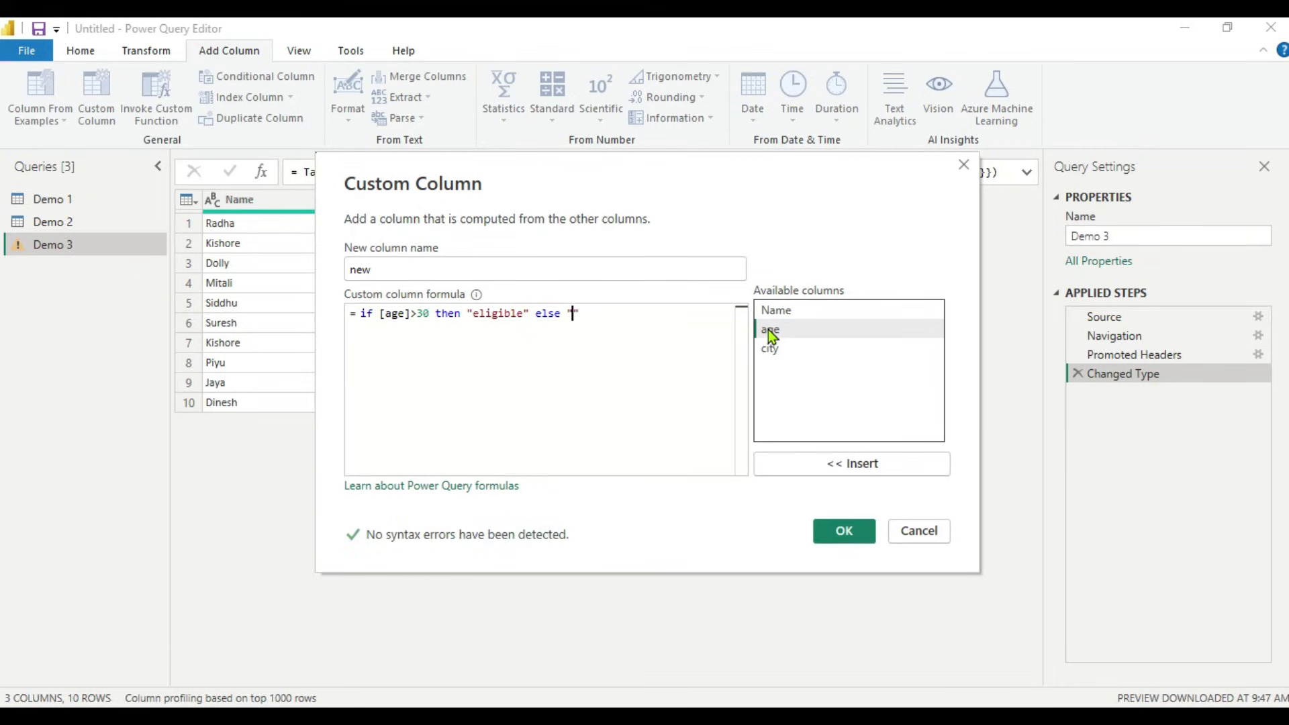
pyautogui.write('not eligible')
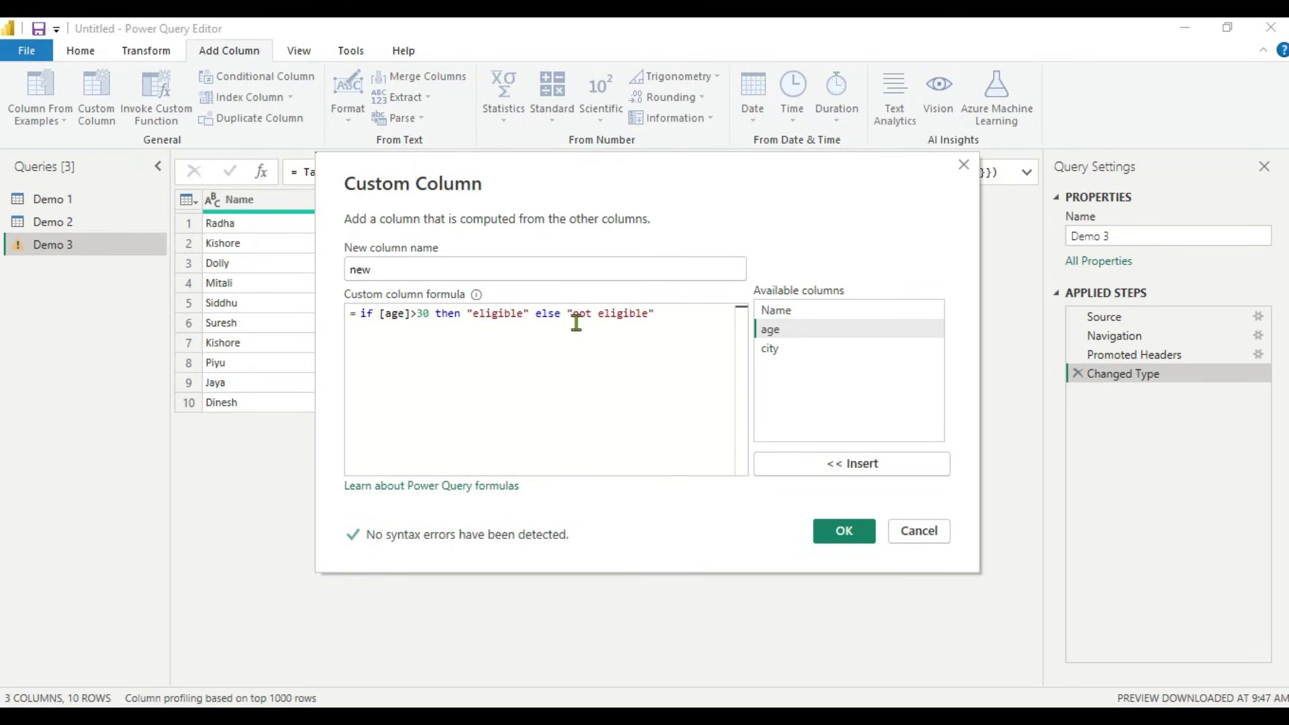
pyautogui.click(843, 532)
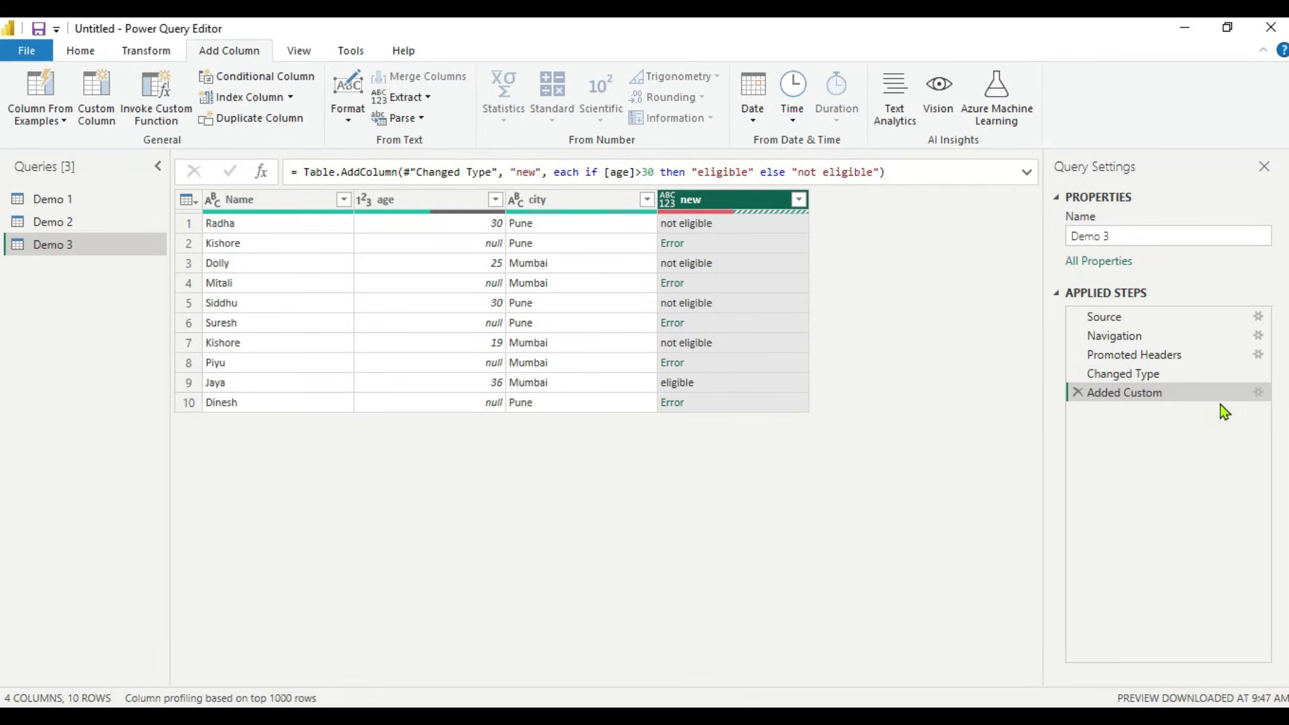
# Step: Check the settings of the custom column step in Demo 3 without changing them, and delete that step
pyautogui.click(1260, 395)
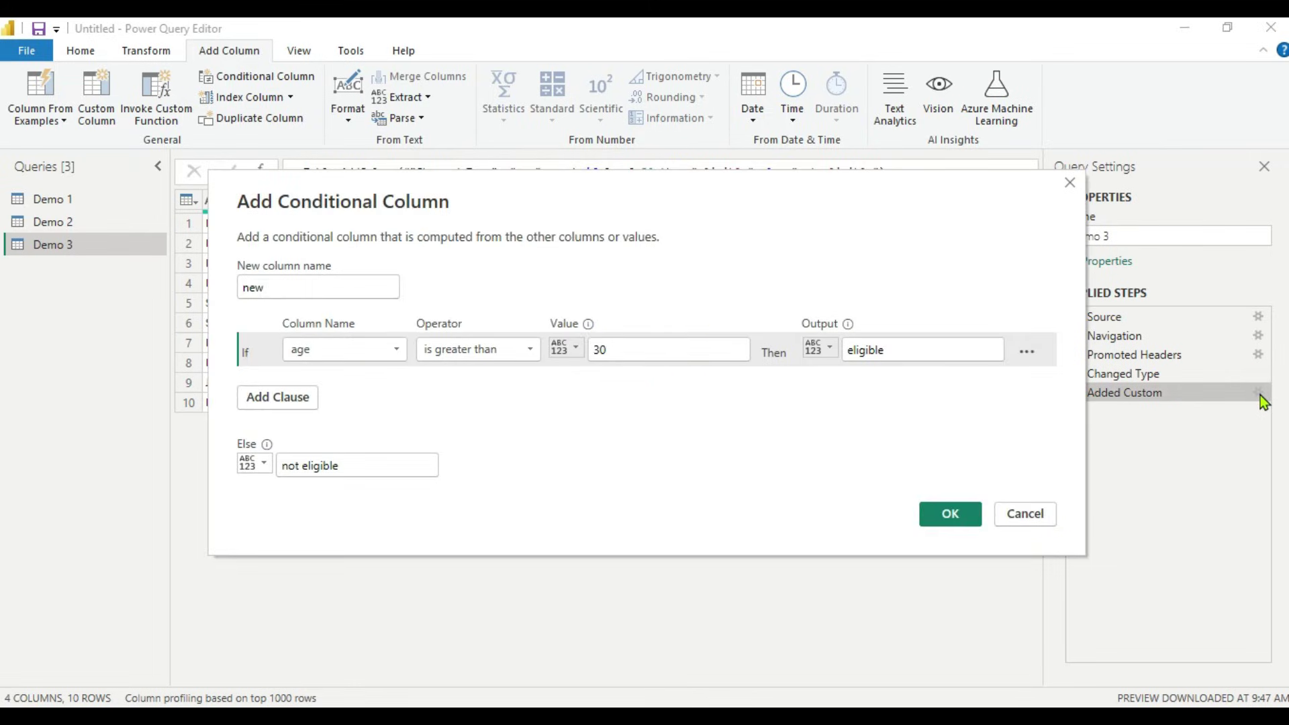
pyautogui.click(1034, 522)
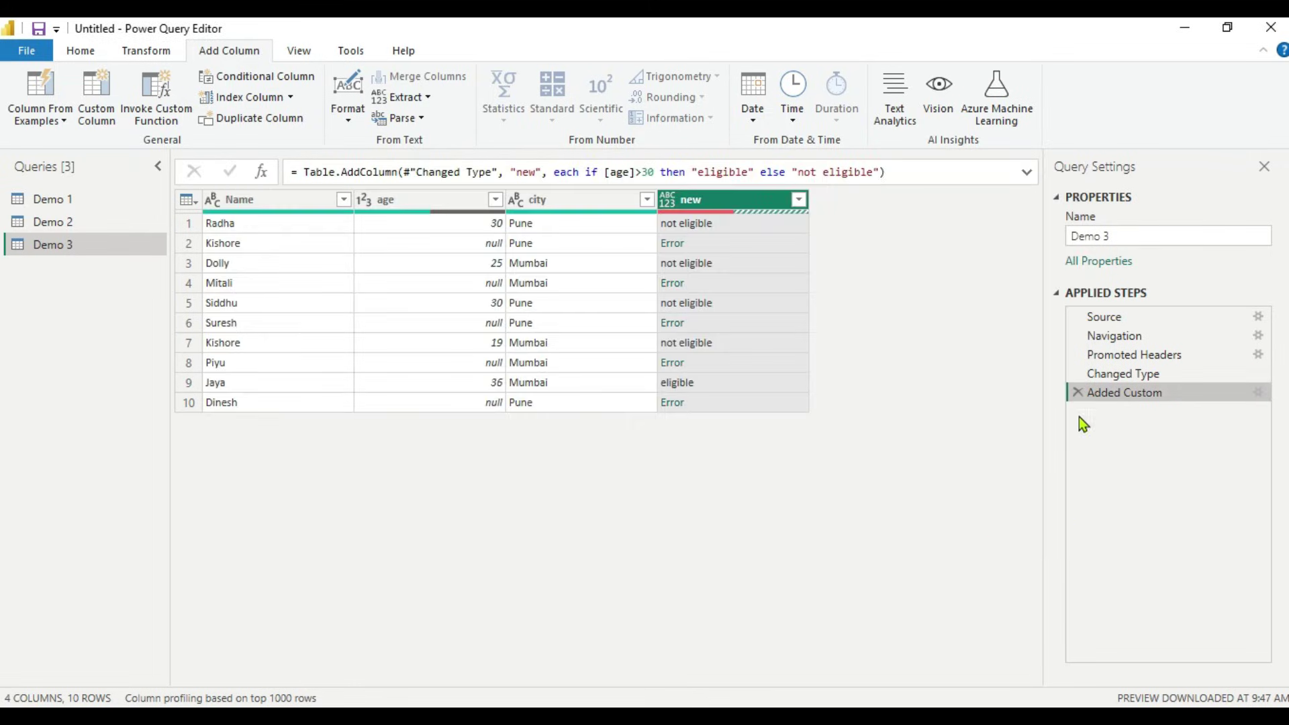
pyautogui.click(1077, 392)
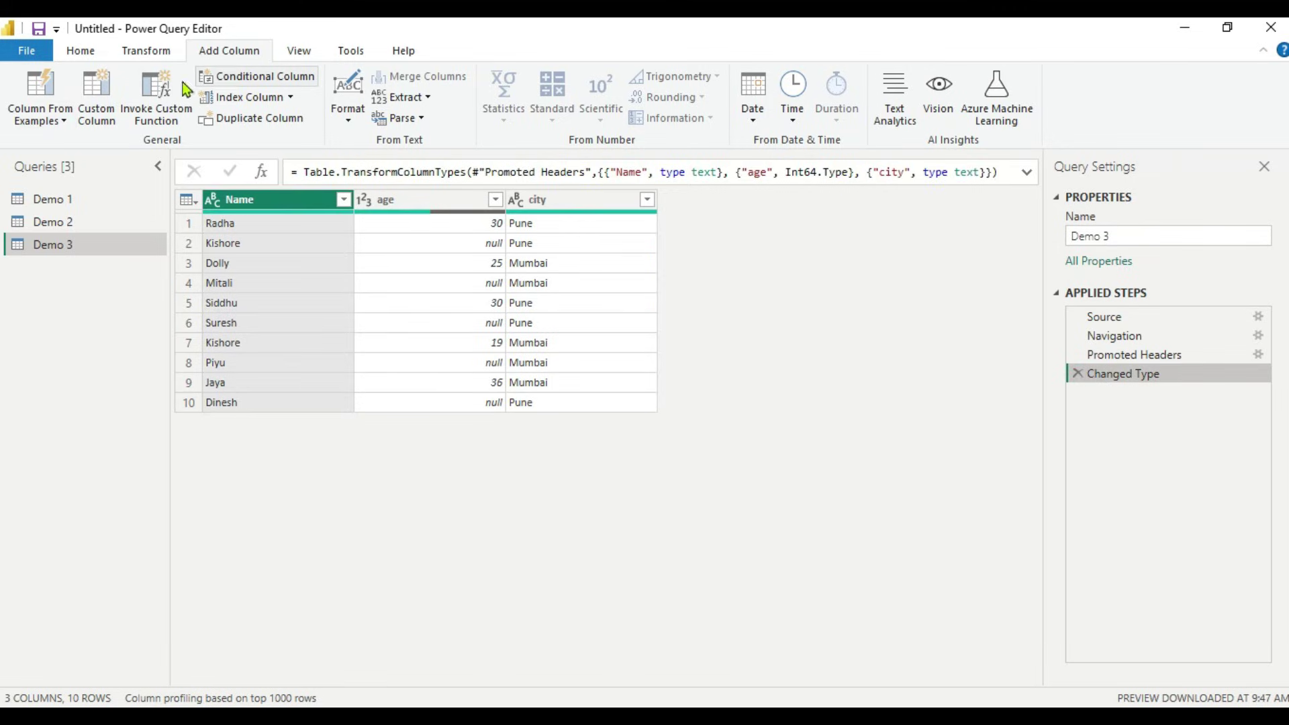
# Step: Start a new custom column in Demo 3 with the null check if [age]=null then "not eligible" as its formula's first condition
pyautogui.click(90, 91)
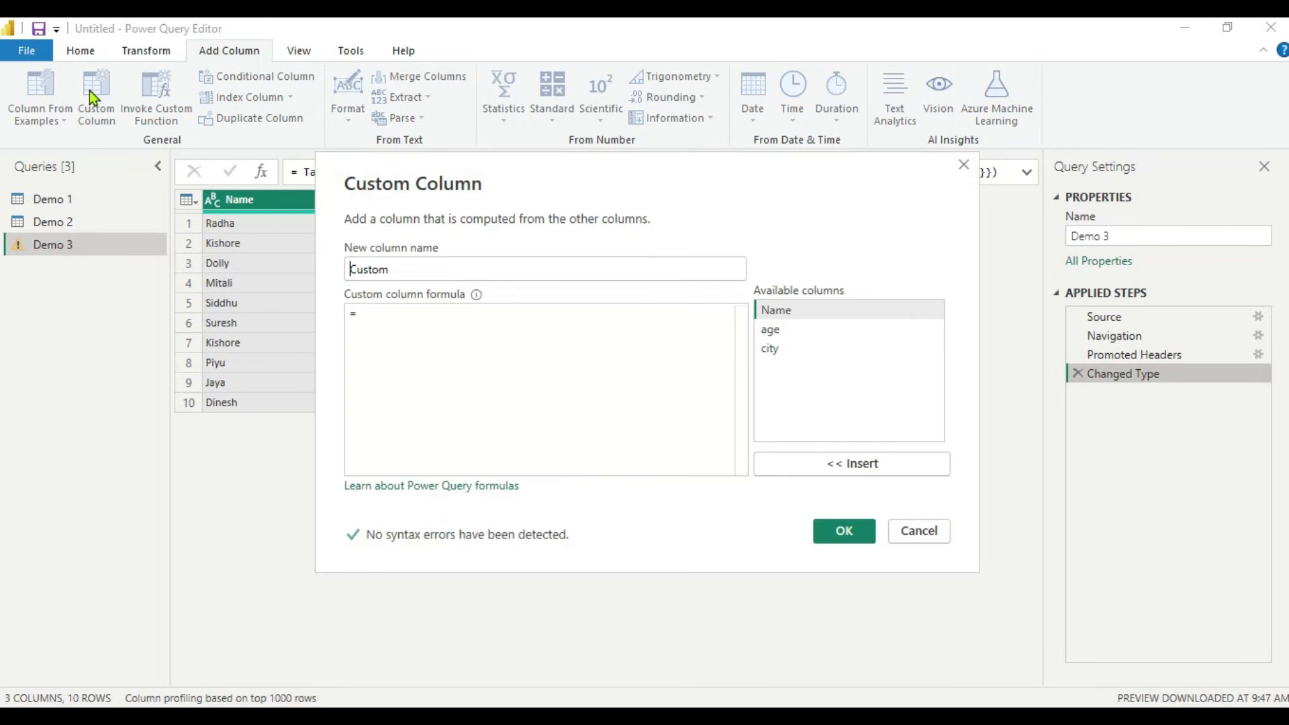
pyautogui.click(374, 323)
pyautogui.write('if')
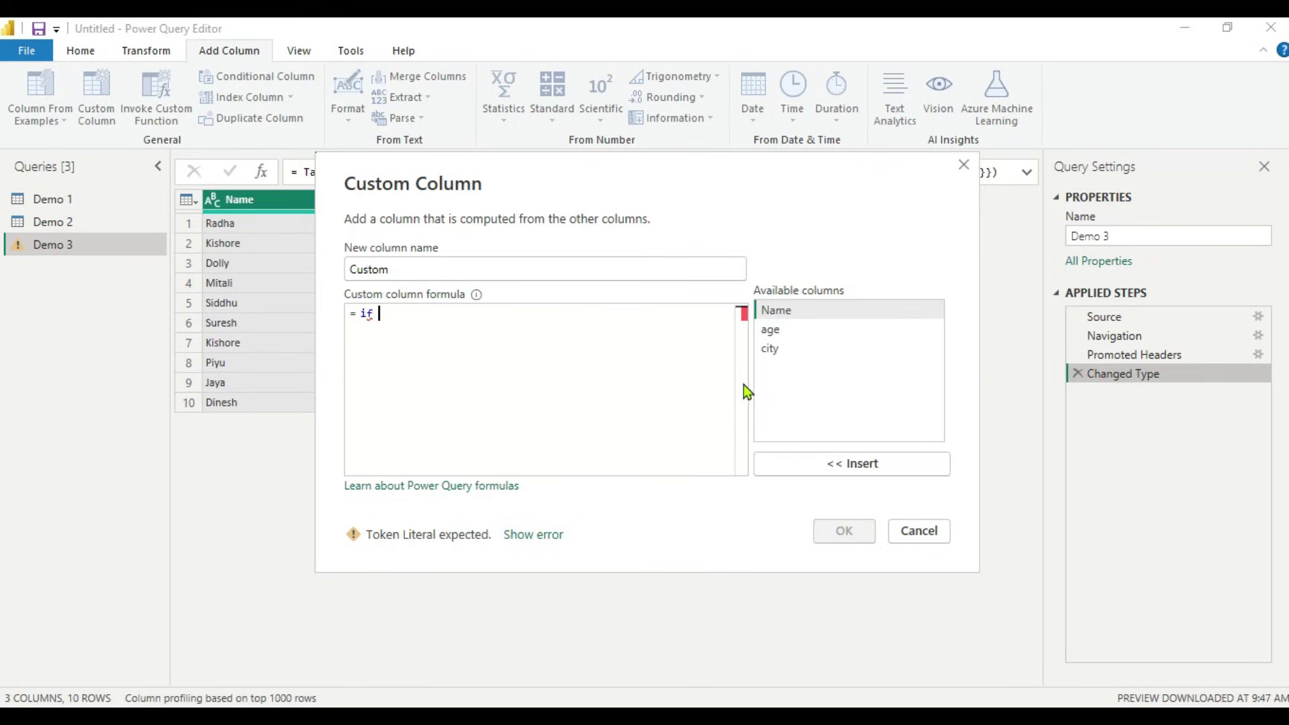
pyautogui.doubleClick(781, 331)
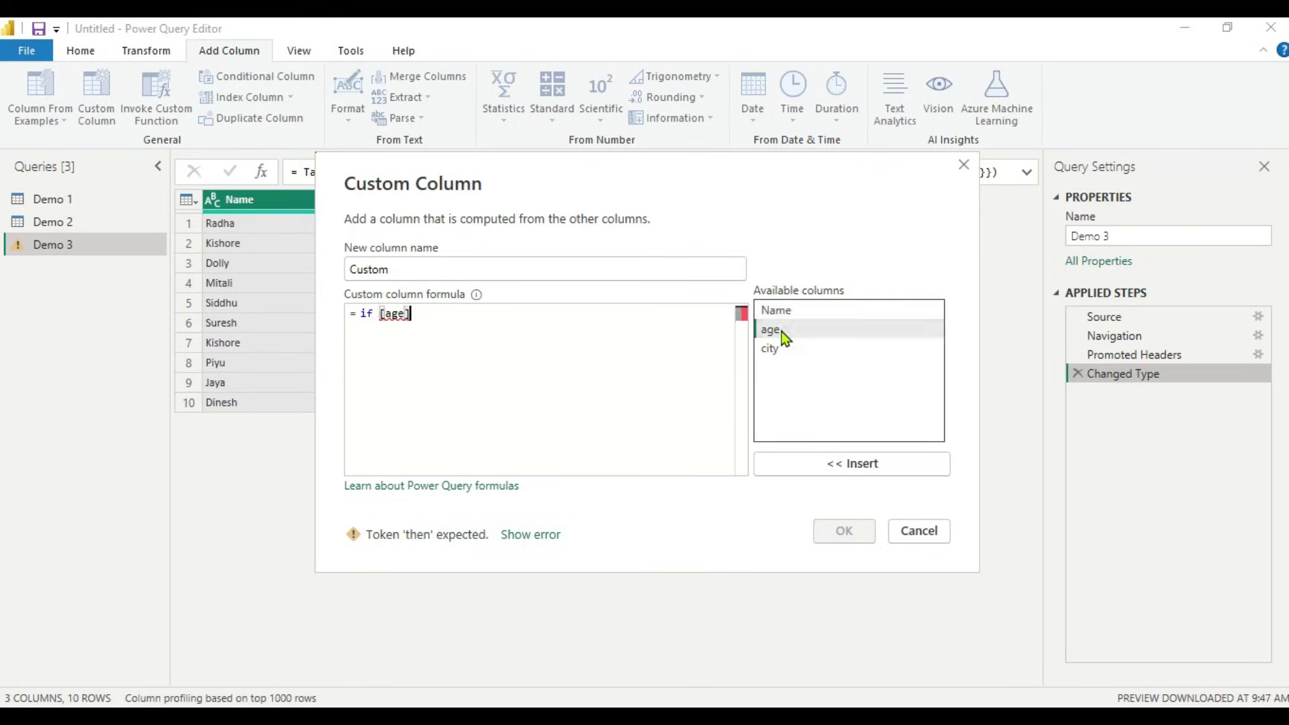
pyautogui.write('=null th')
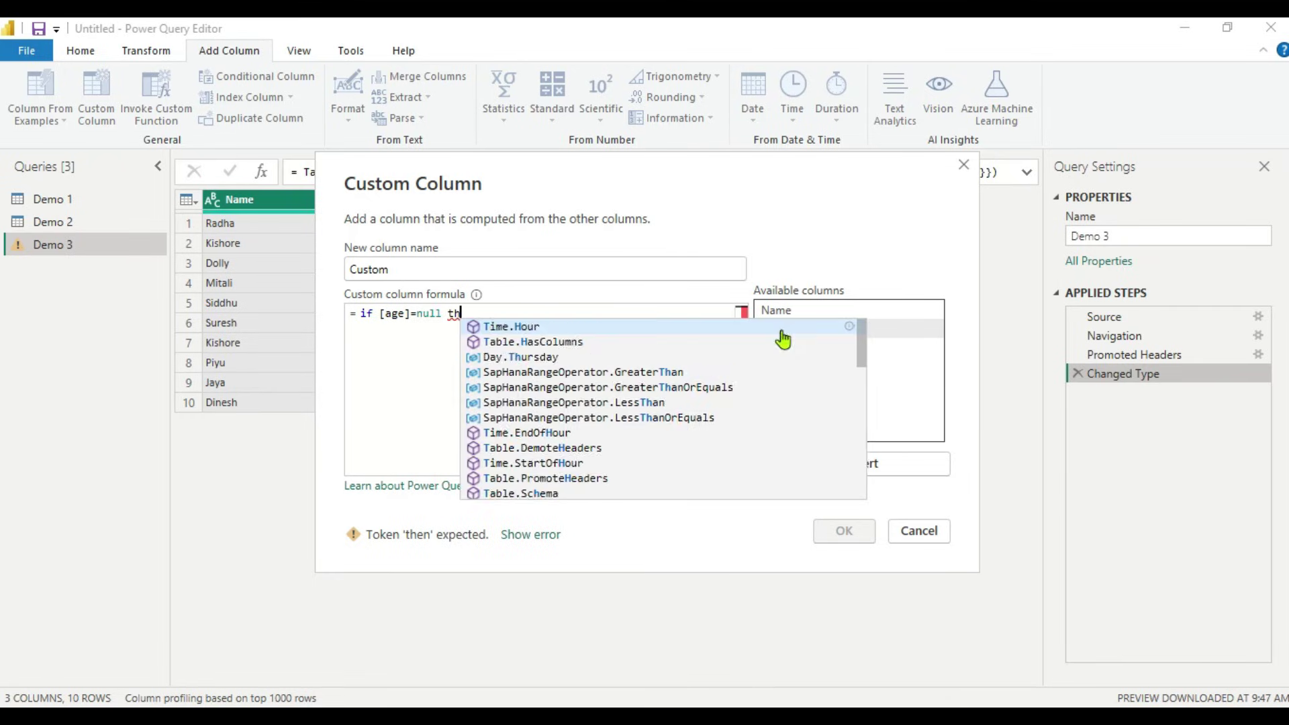
pyautogui.write('en "n')
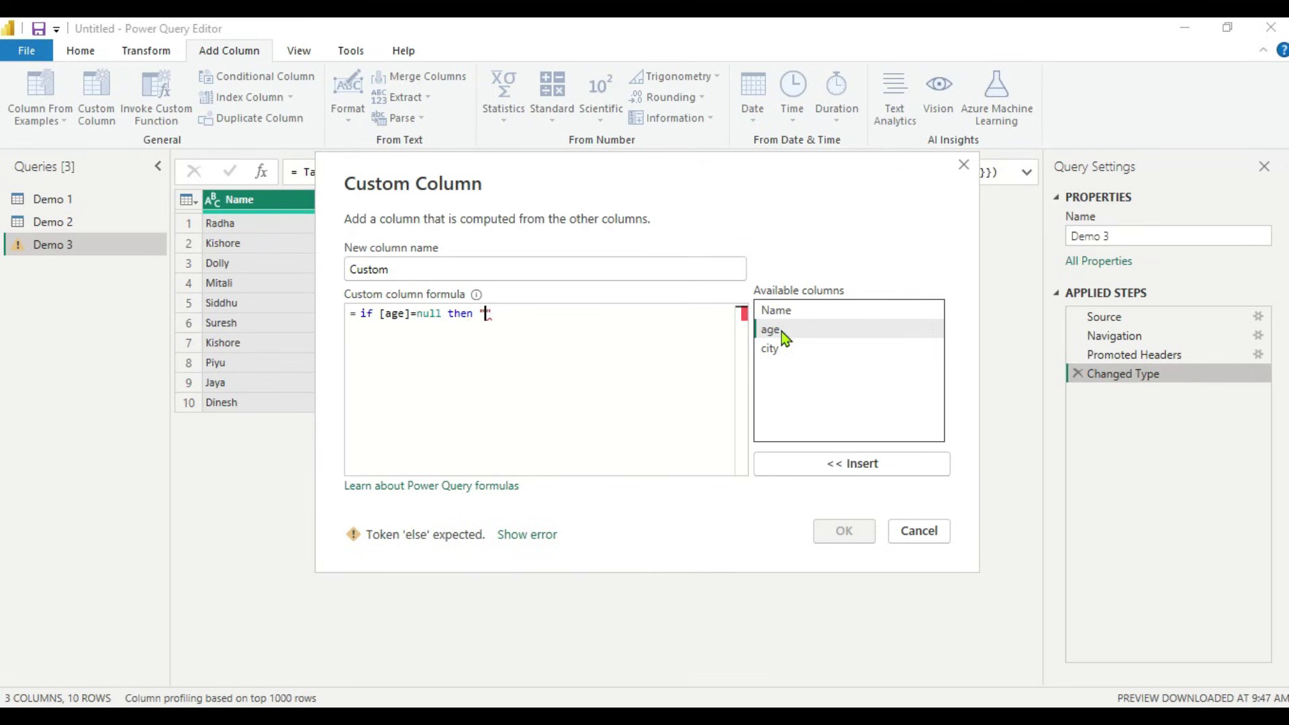
pyautogui.write('ot eligible')
pyautogui.click(607, 325)
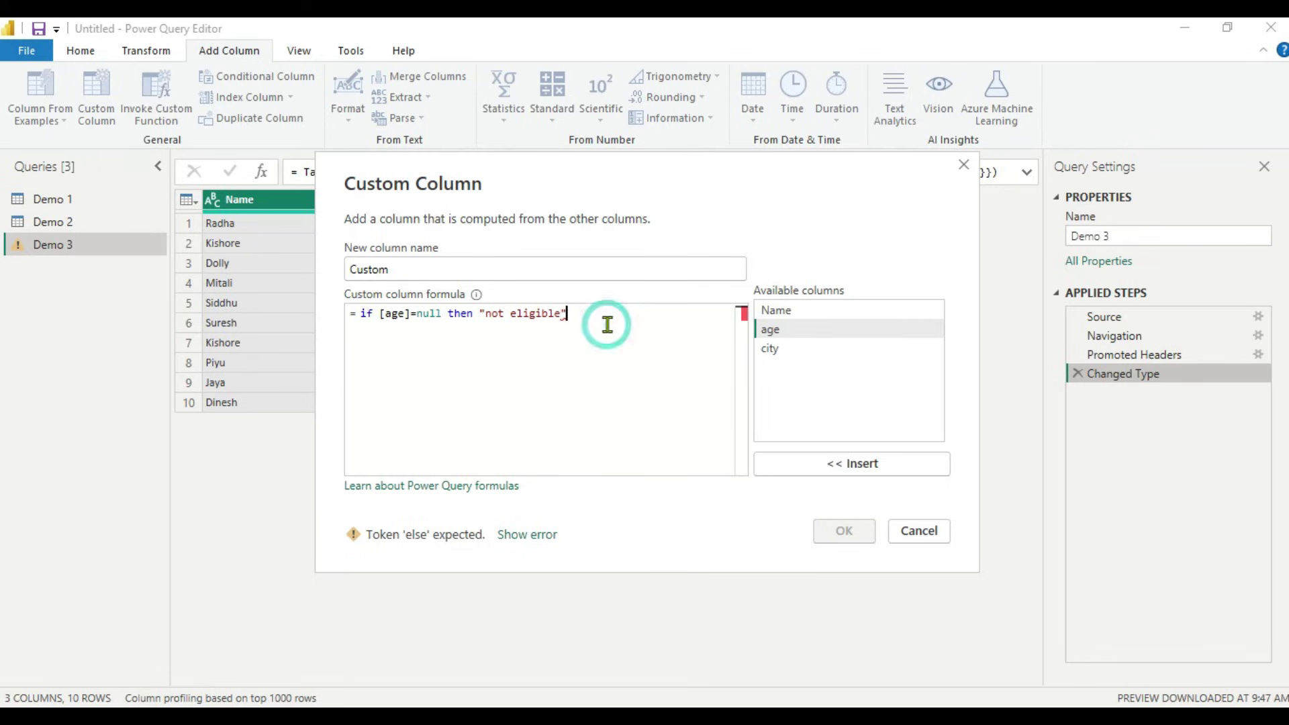
# Step: Complete the custom column formula with else if [age]>30 then "eligible" else "not eligible" and add the column to Demo 3
pyautogui.write('else')
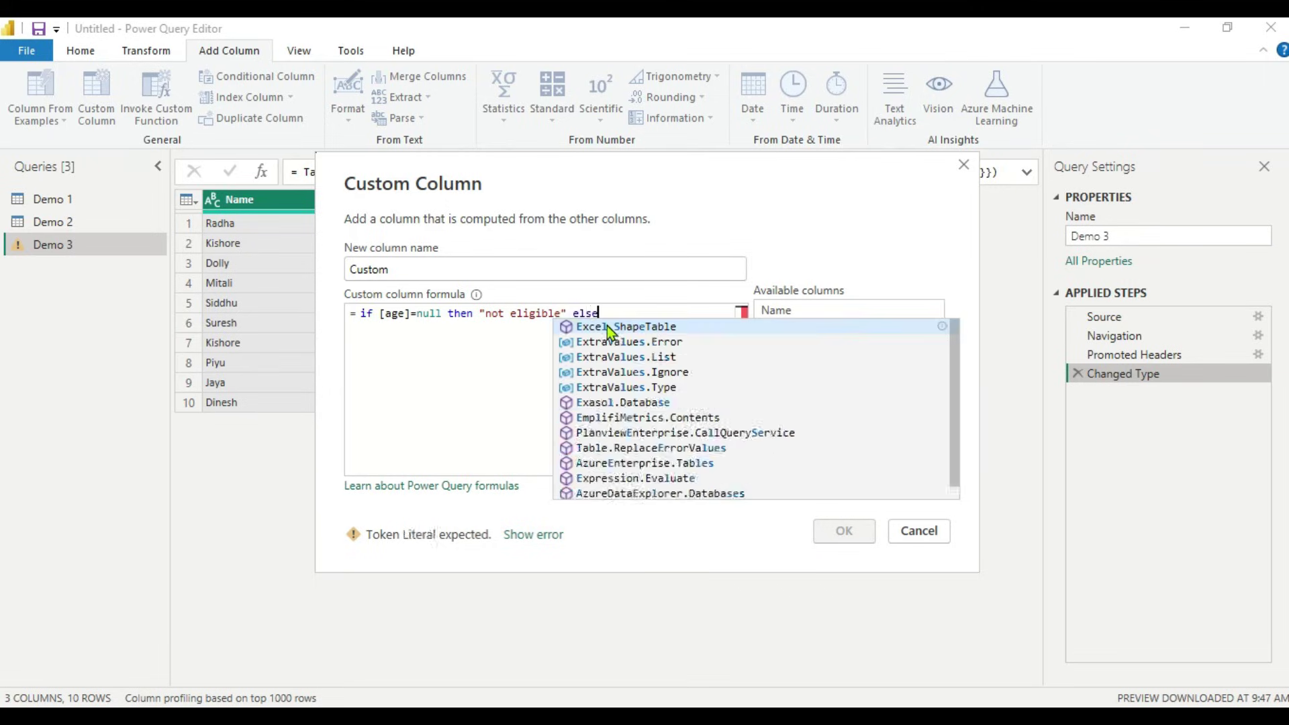
pyautogui.write(' if')
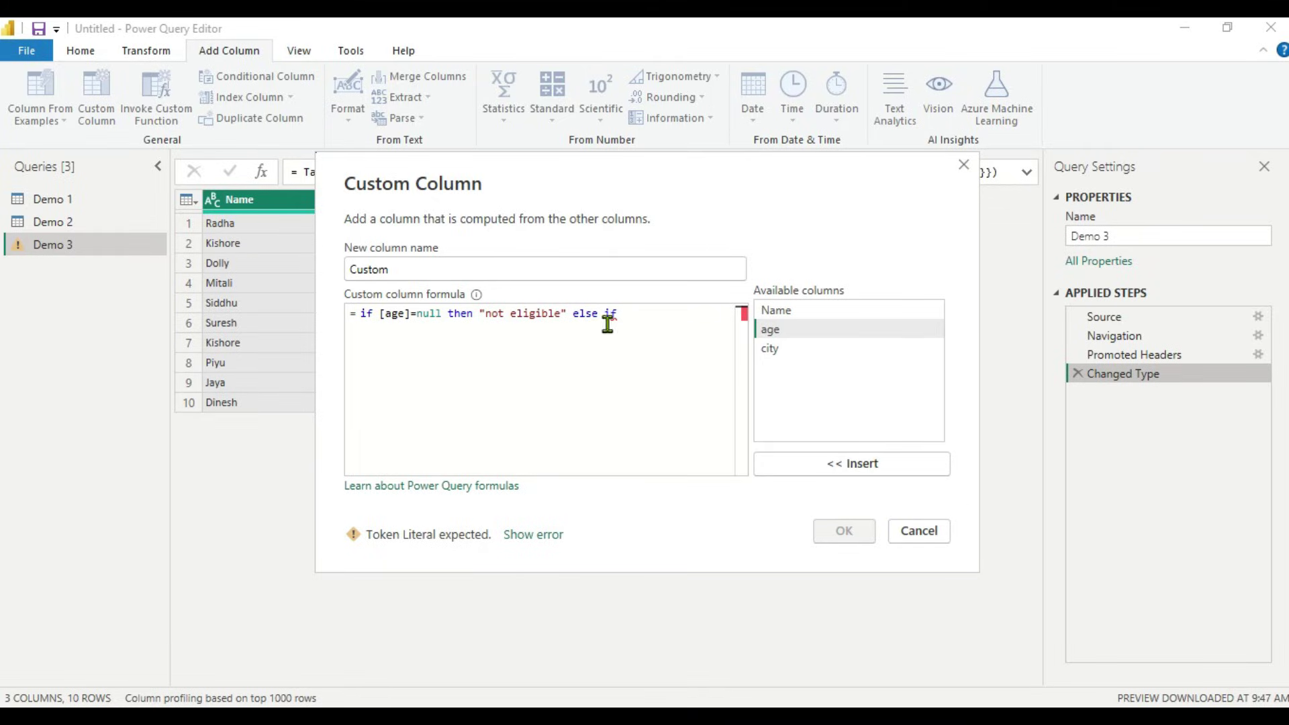
pyautogui.doubleClick(777, 332)
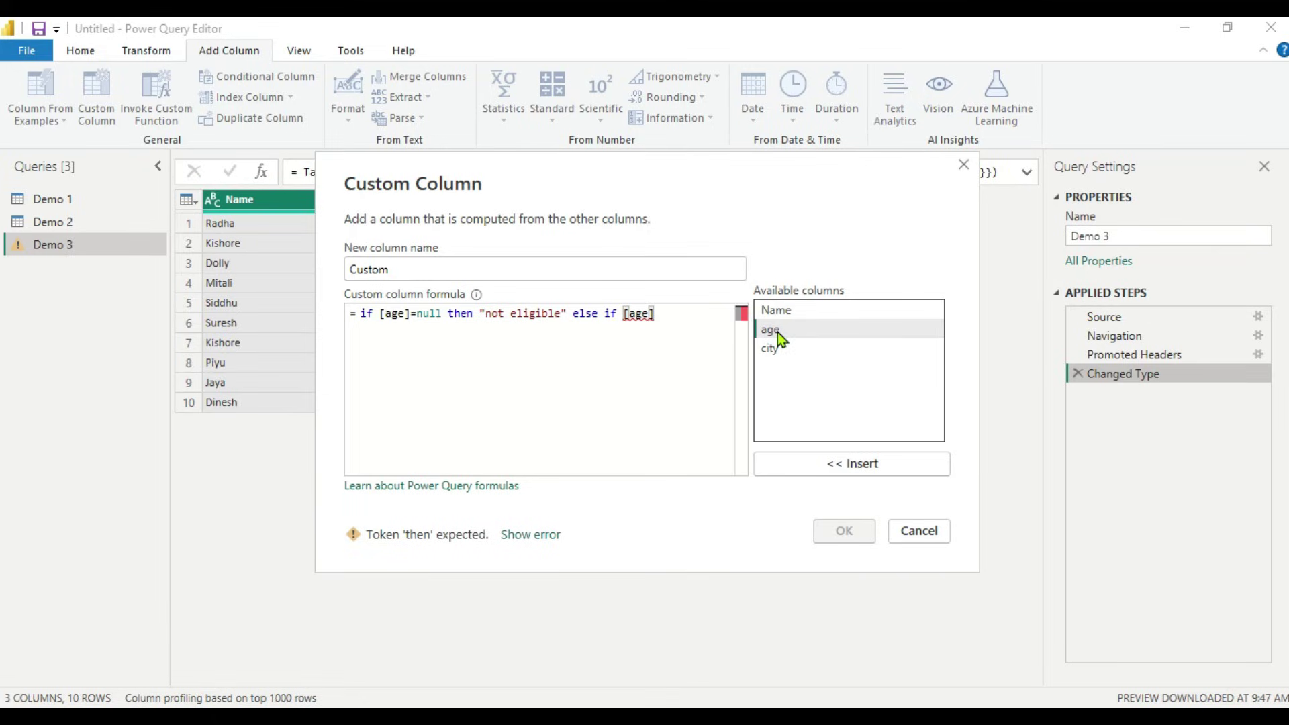
pyautogui.write('>')
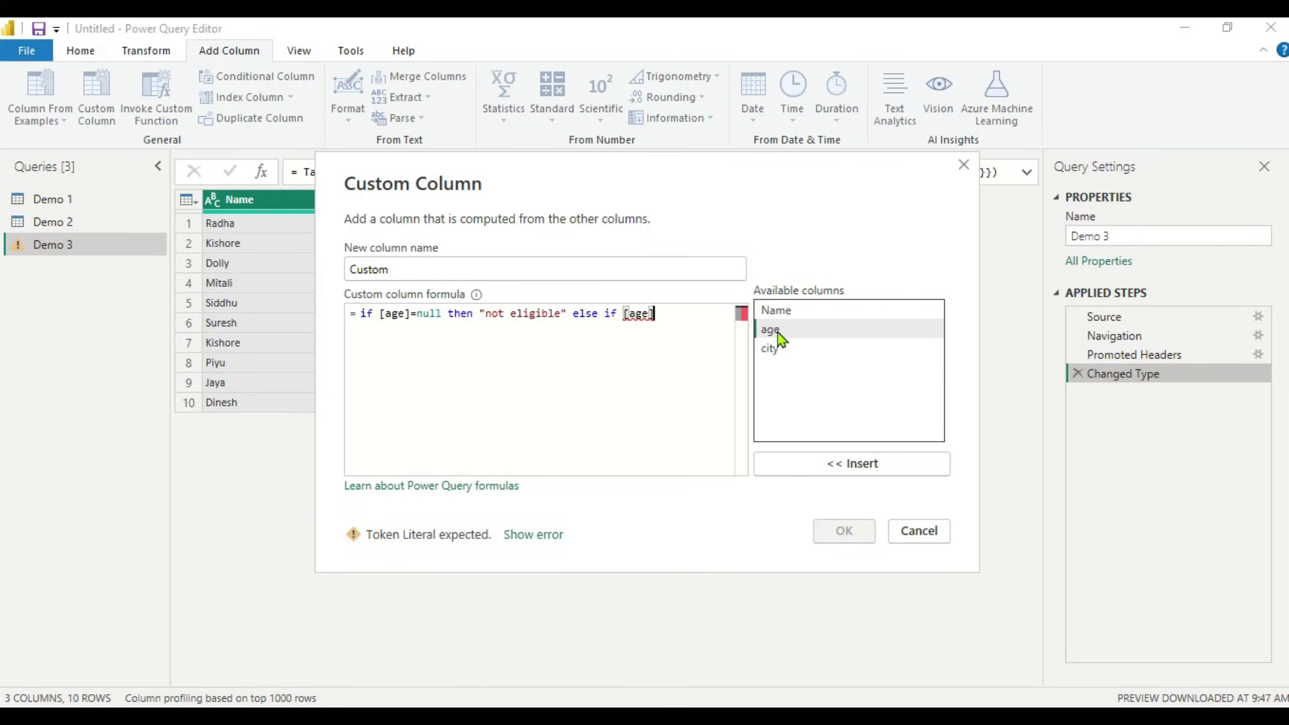
pyautogui.write('30 ')
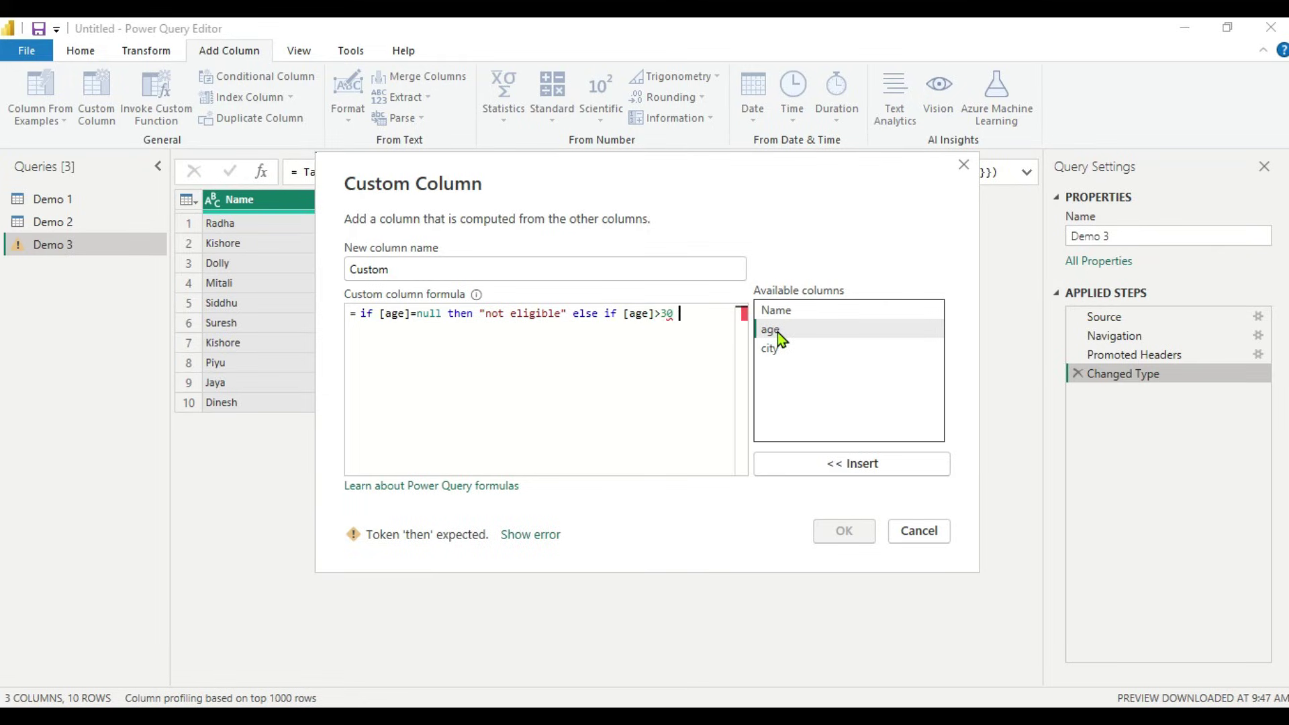
pyautogui.write('then ')
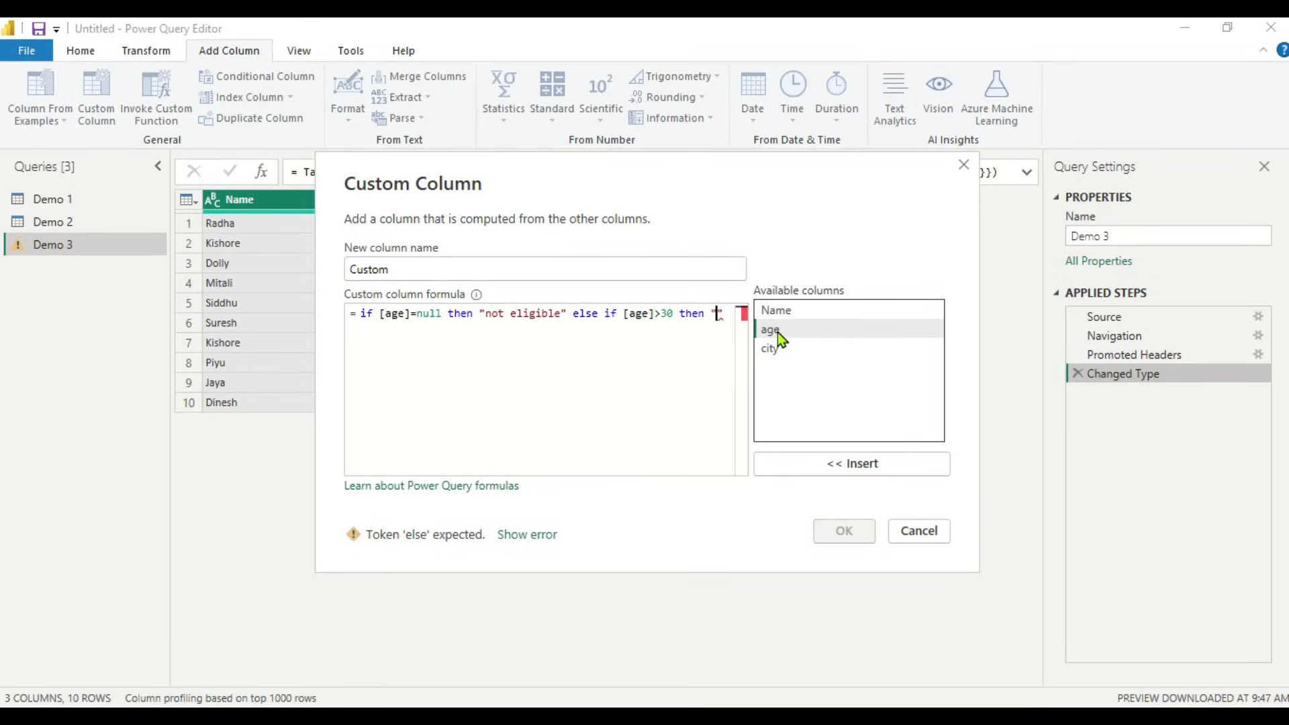
pyautogui.write('"eligible" else')
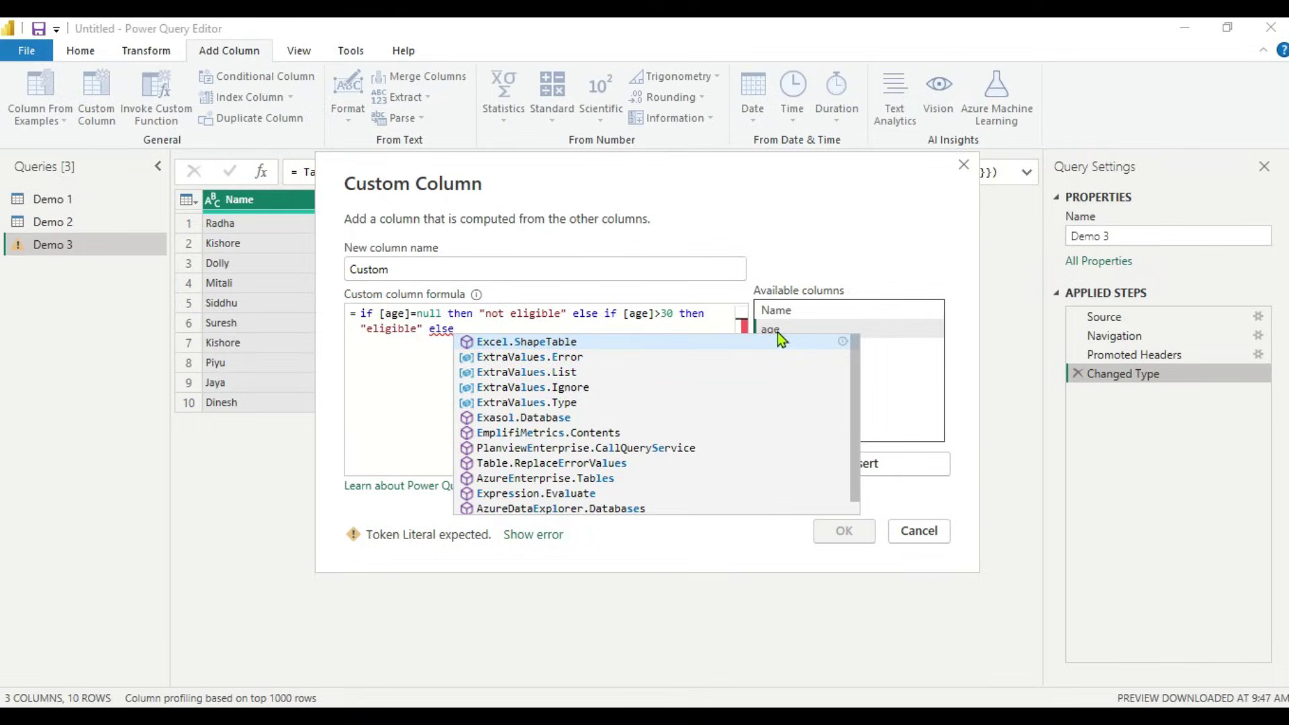
pyautogui.write(' "no')
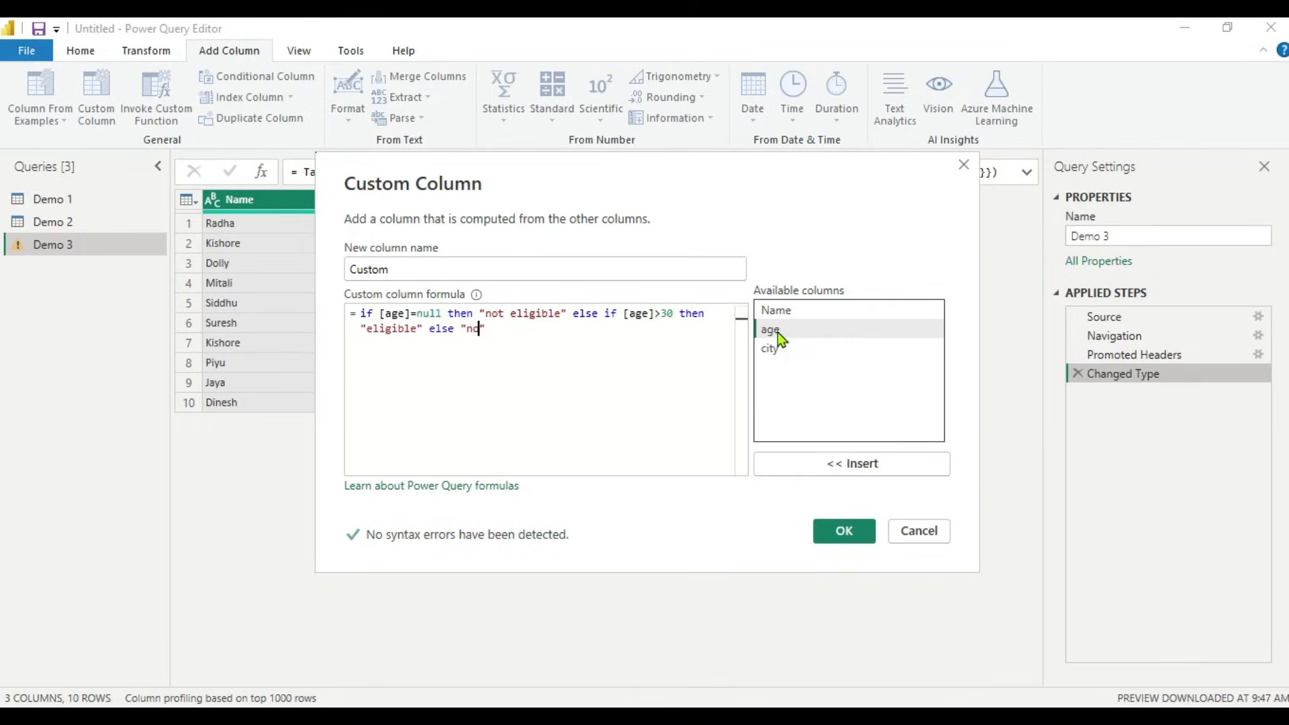
pyautogui.write('t eligible')
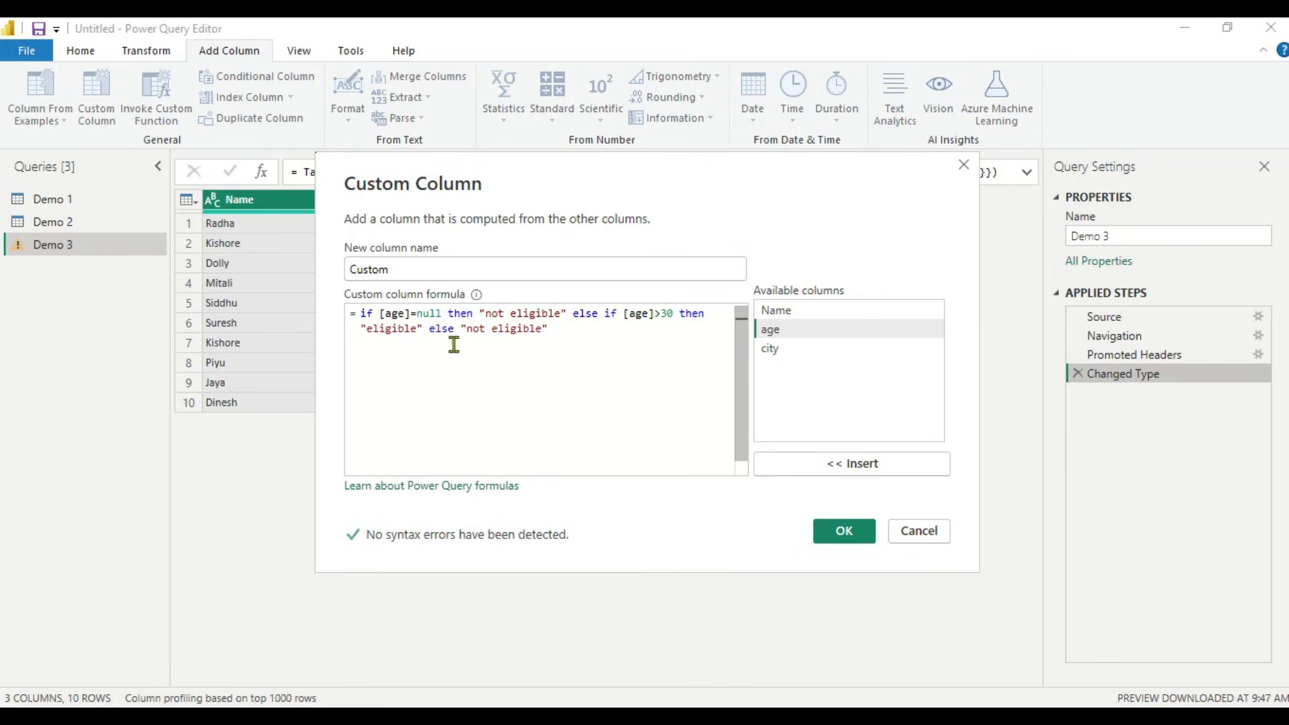
pyautogui.click(844, 532)
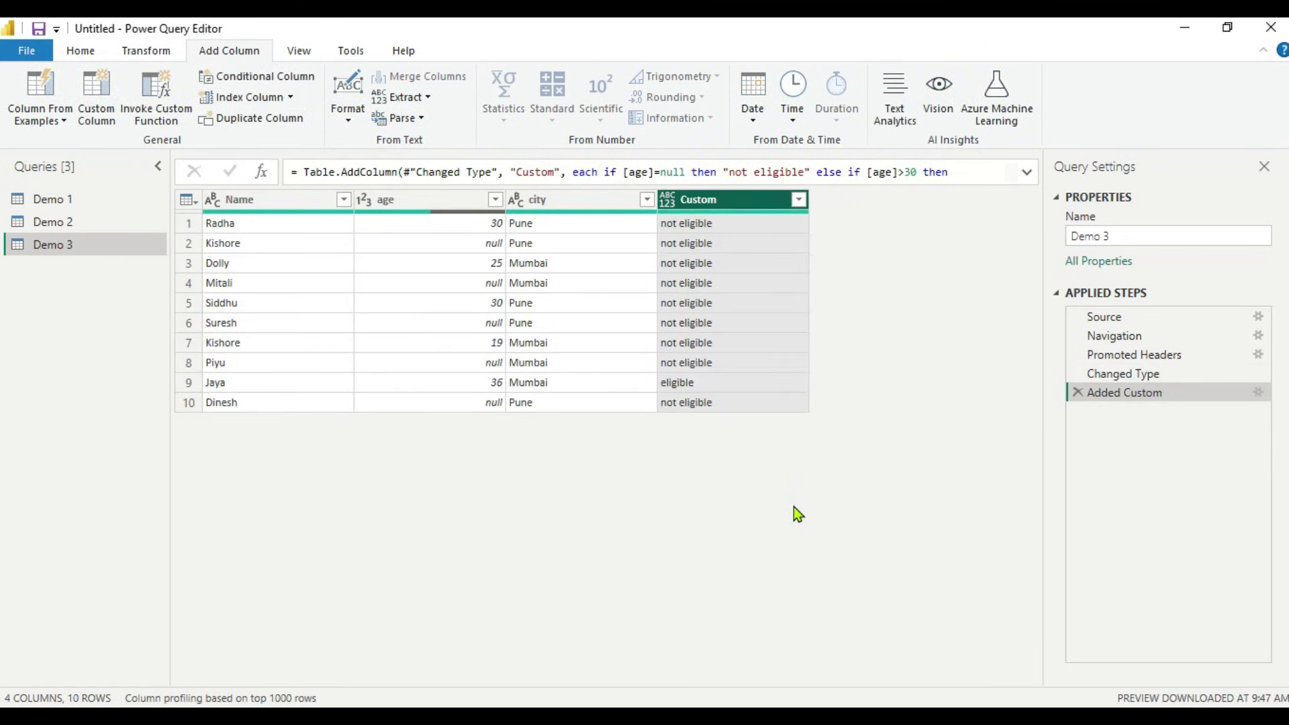